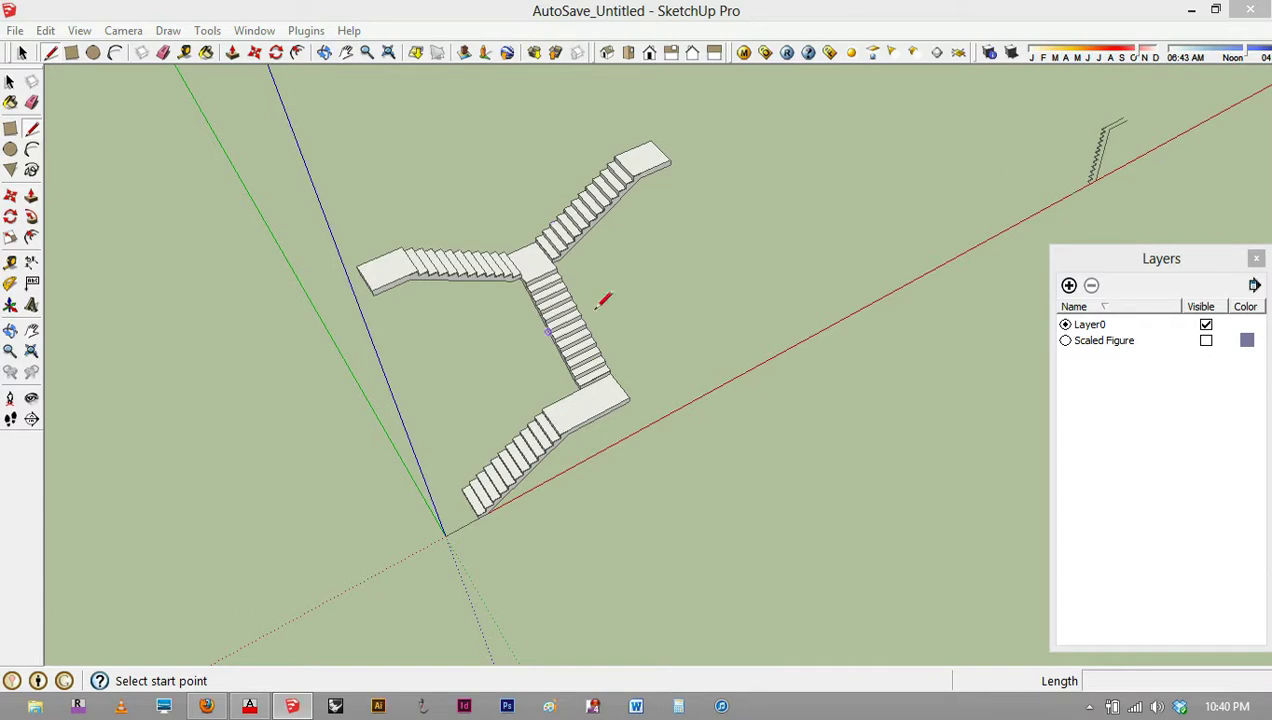
Step: Switch to the AutoCAD drawing that contains the red stair profile
click(1192, 12)
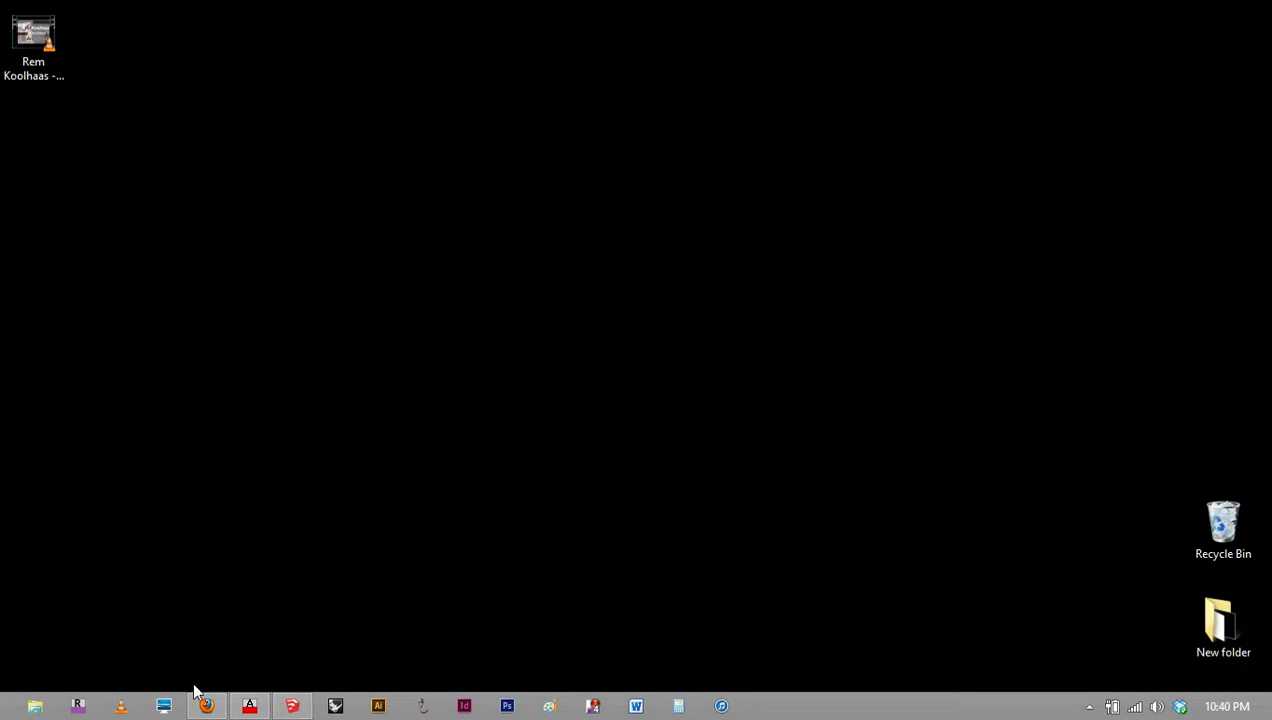
click(249, 707)
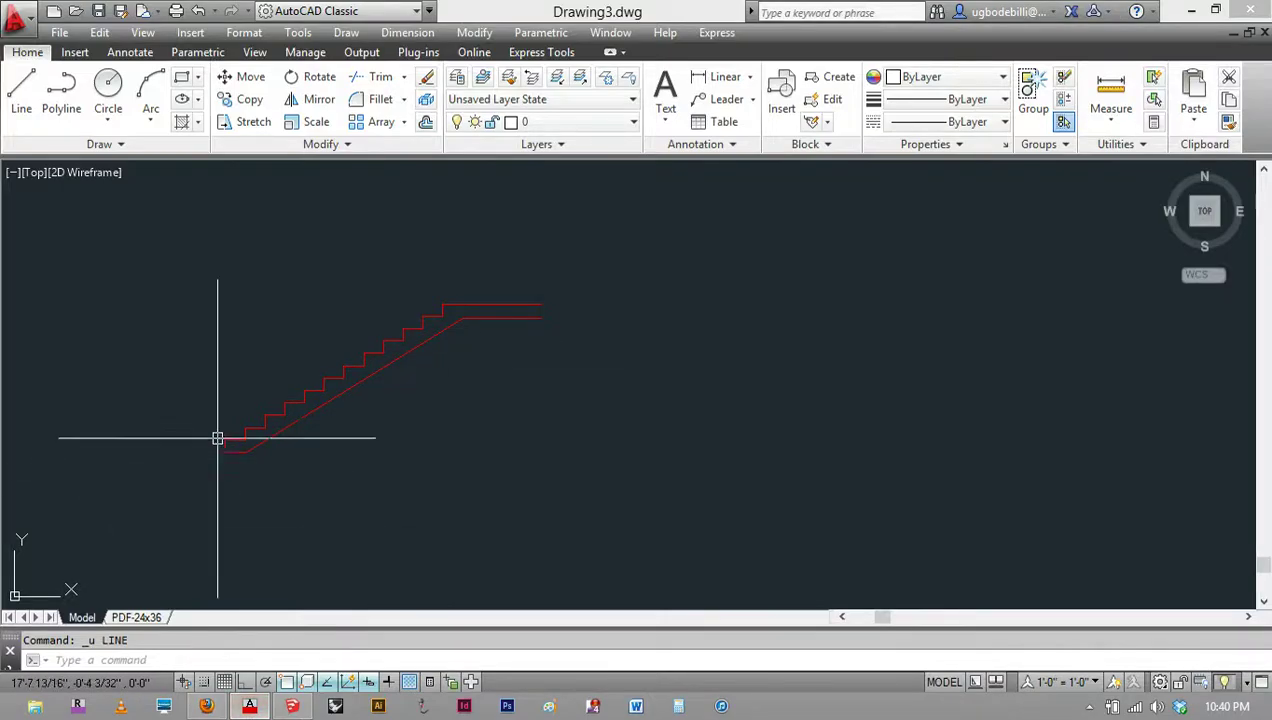
click(457, 337)
click(381, 400)
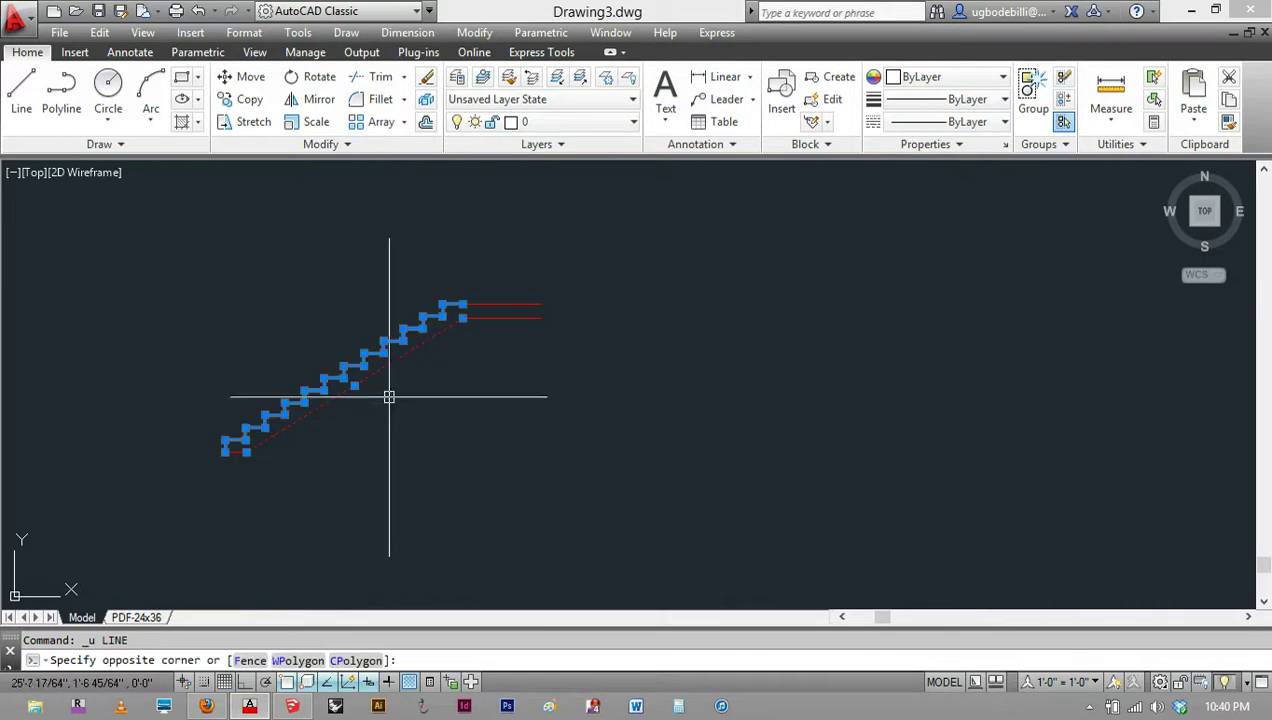
key(Escape)
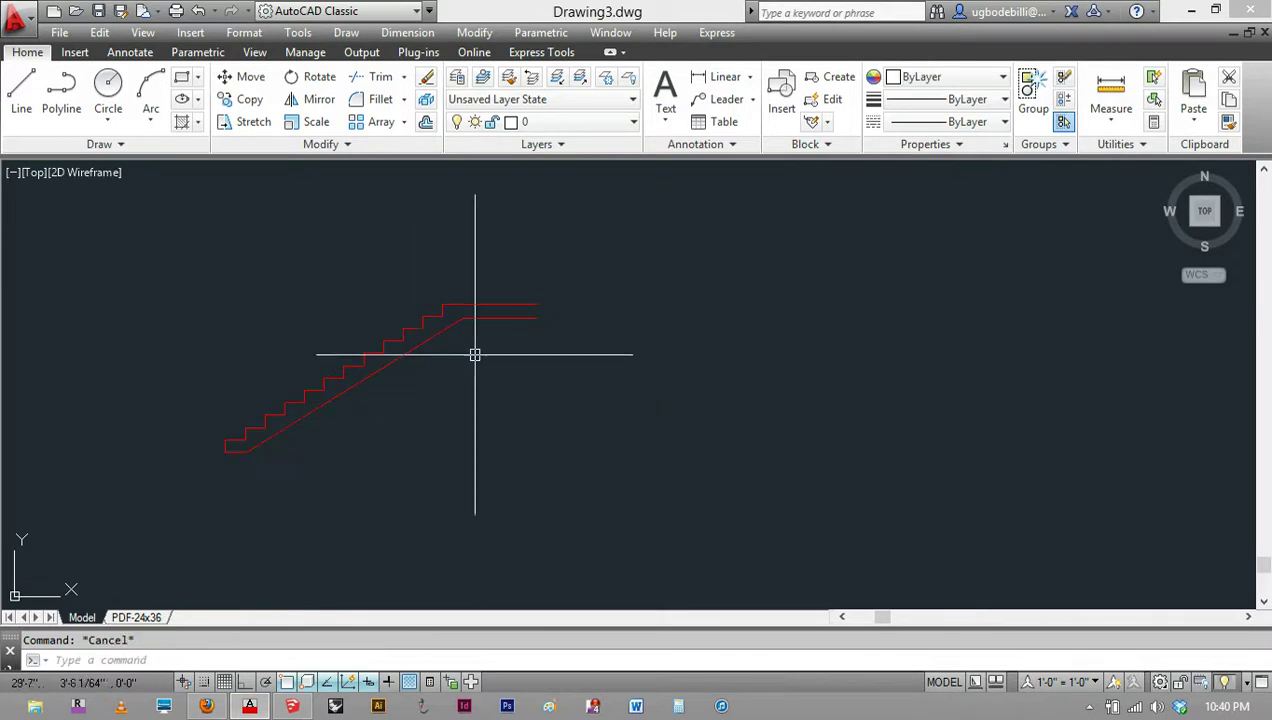
Step: Draw a 144-inch vertical line in the empty area to the right of the stair profile, with Ortho on
middle_drag(514, 355, 162, 434)
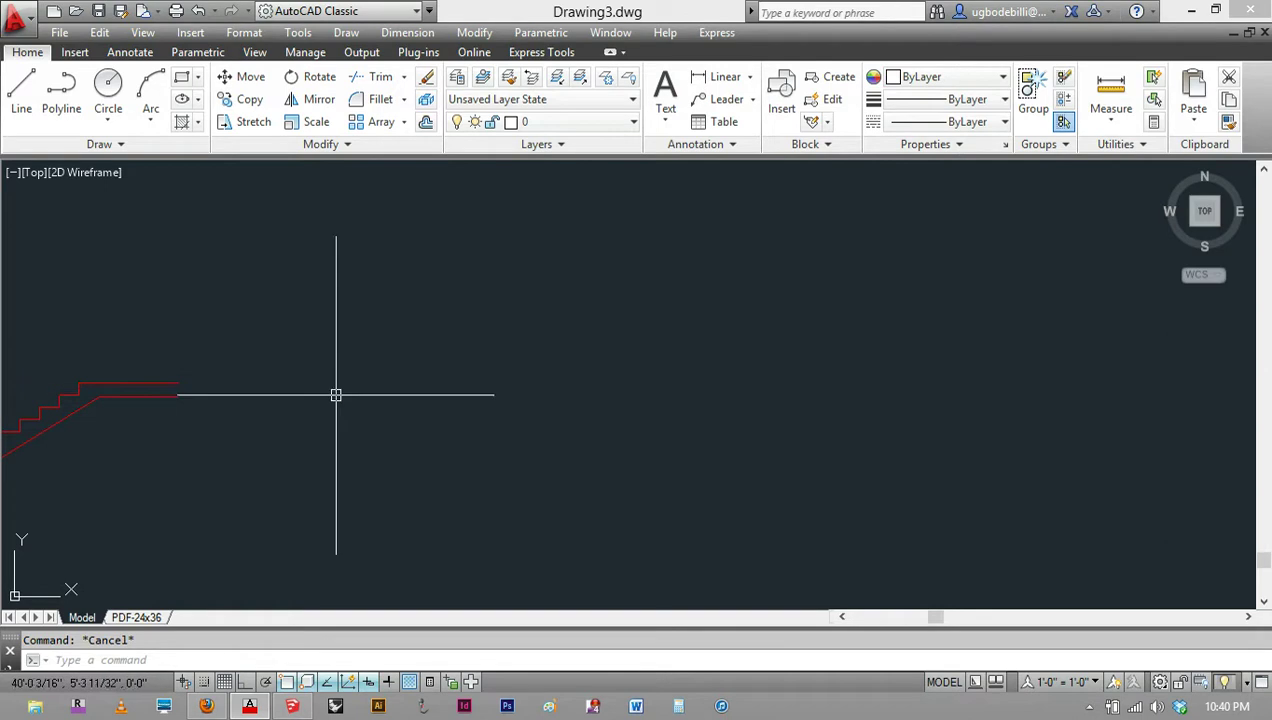
key(Return)
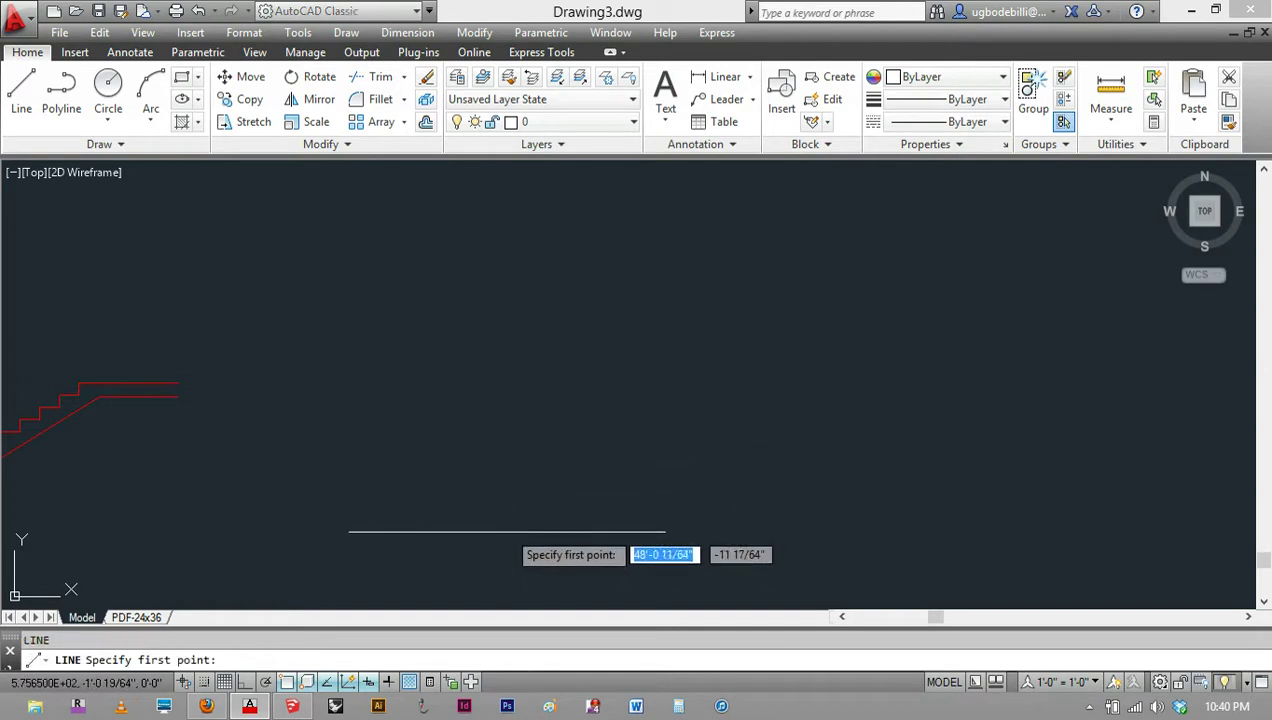
click(508, 531)
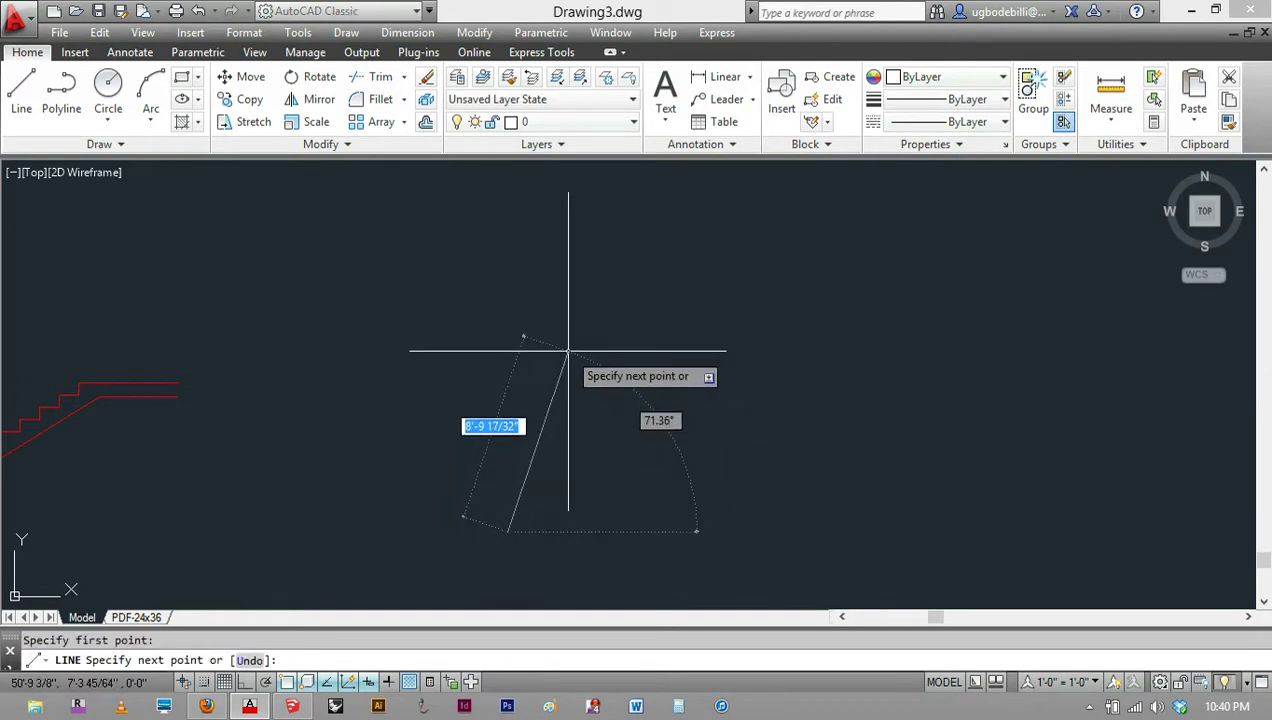
key(F8)
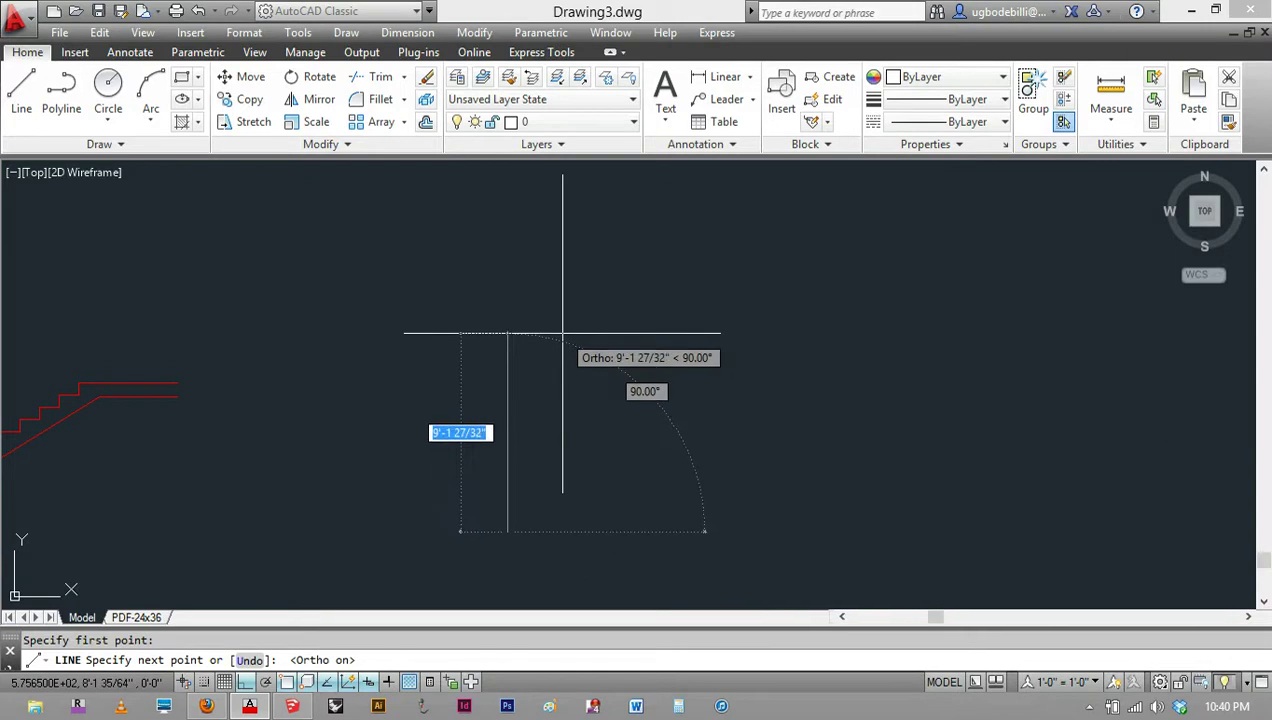
text(144)
key(Return)
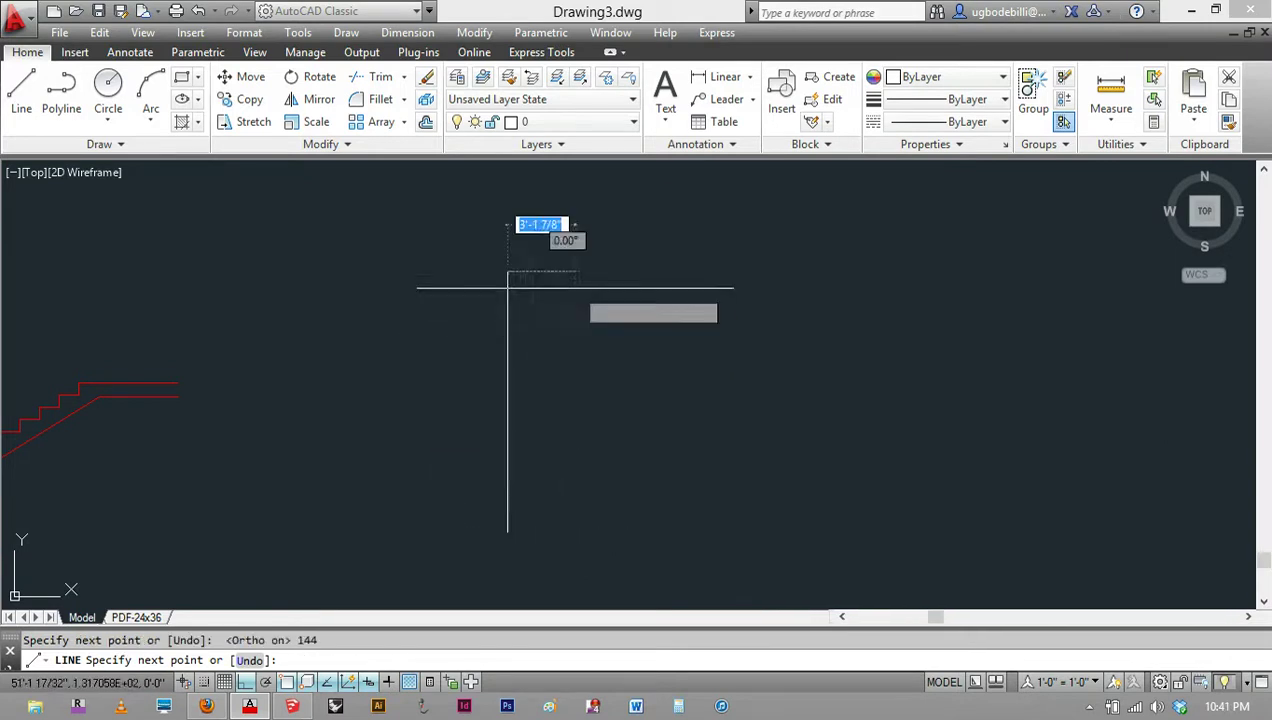
key(Escape)
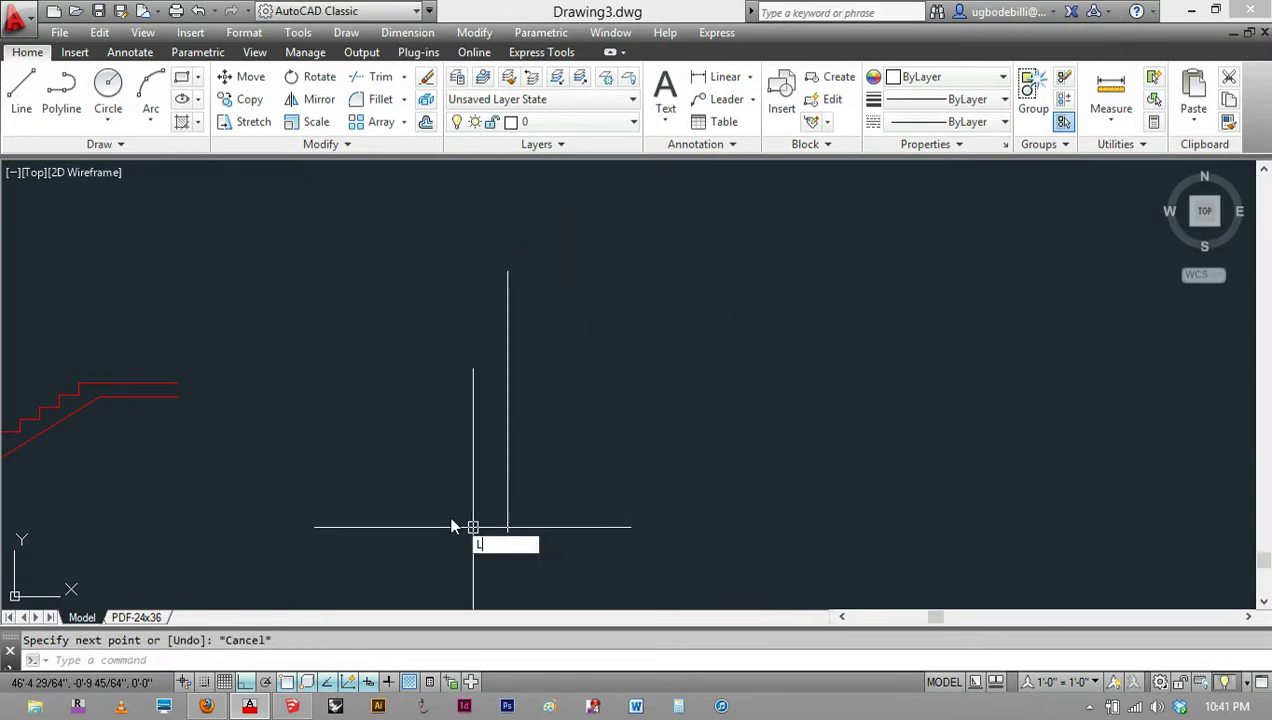
Step: Draw a 150-inch horizontal line to the right from the lower end of the vertical line
key(Return)
click(507, 528)
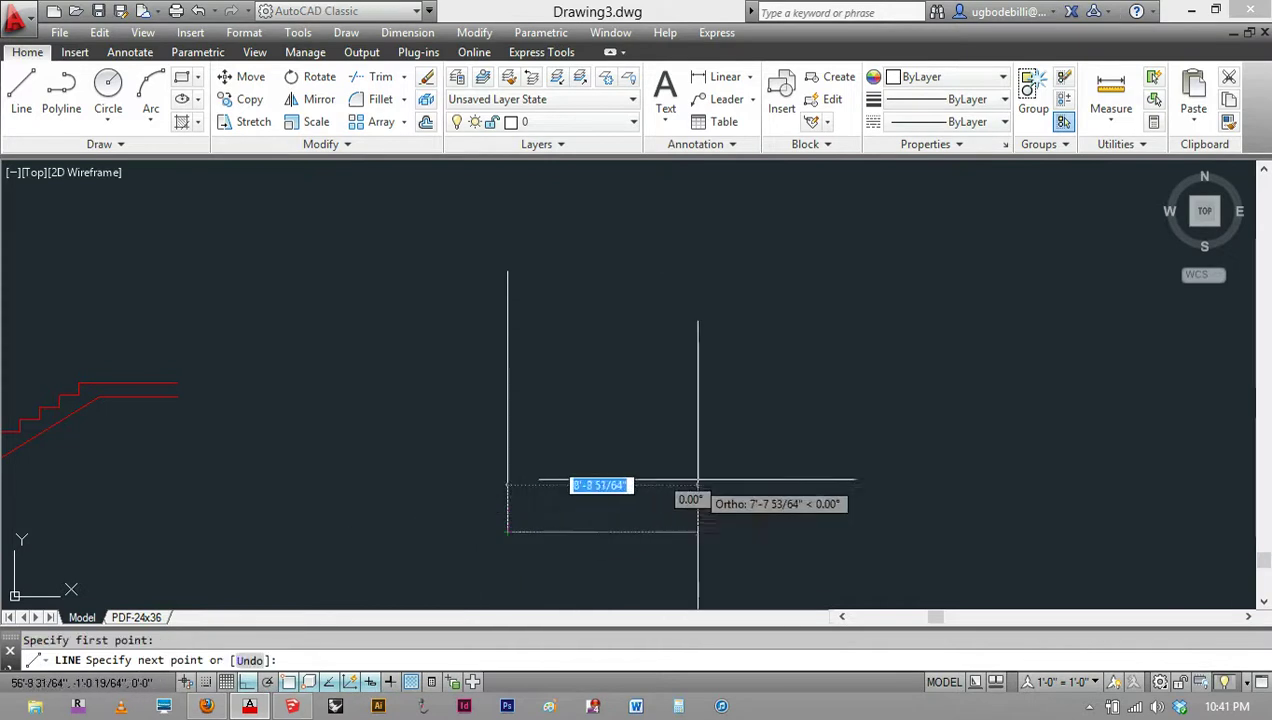
text(150)
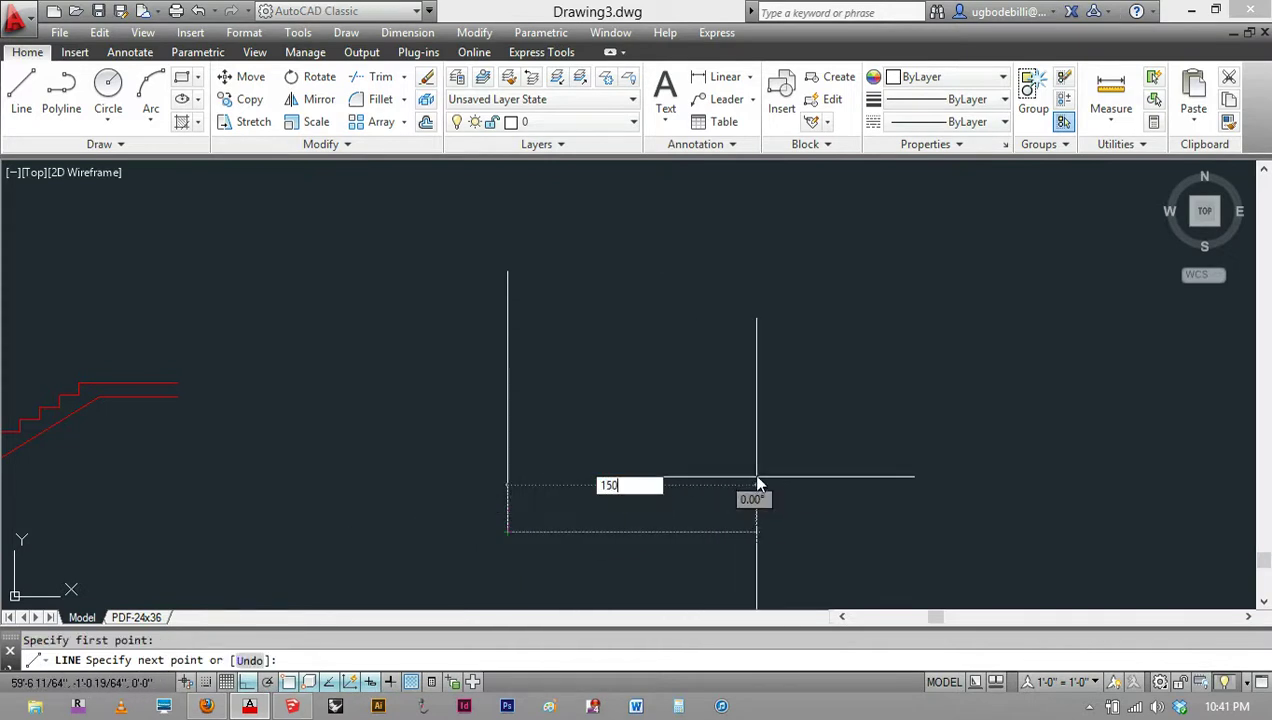
key(Return)
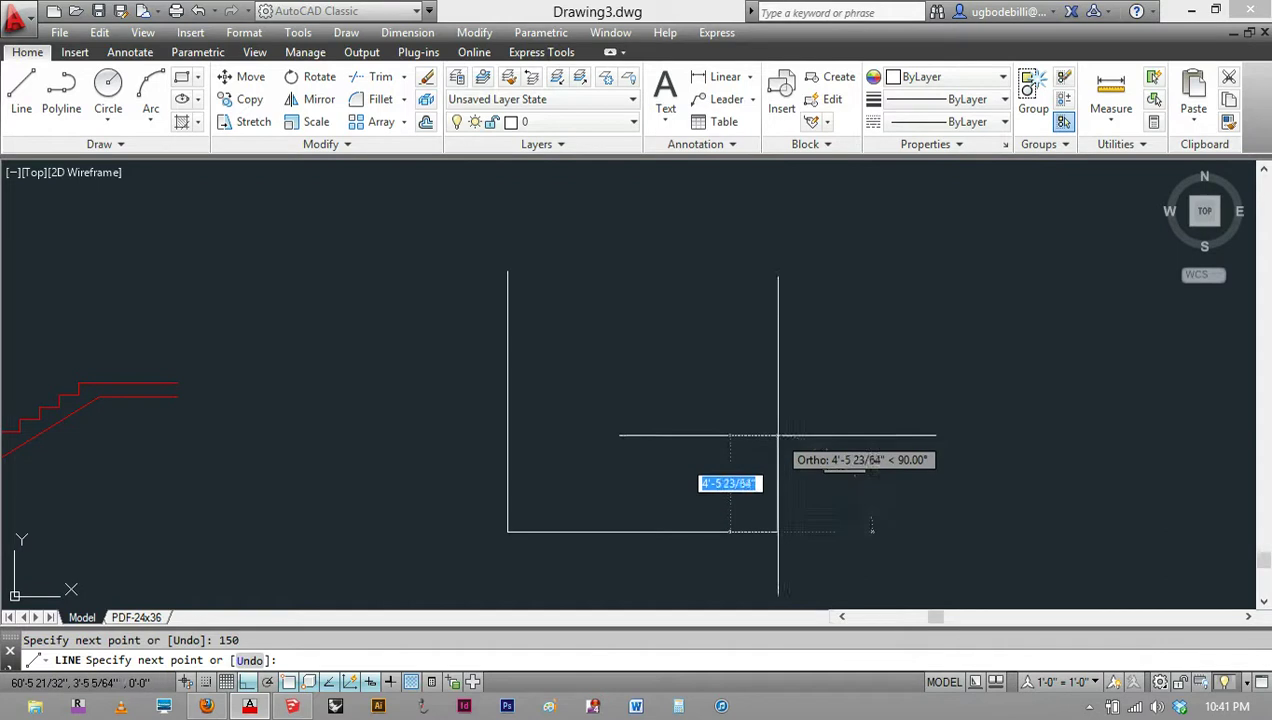
key(Escape)
Step: Convert the horizontal line into a block named LINE with its base point at the corner with the vertical line
click(569, 532)
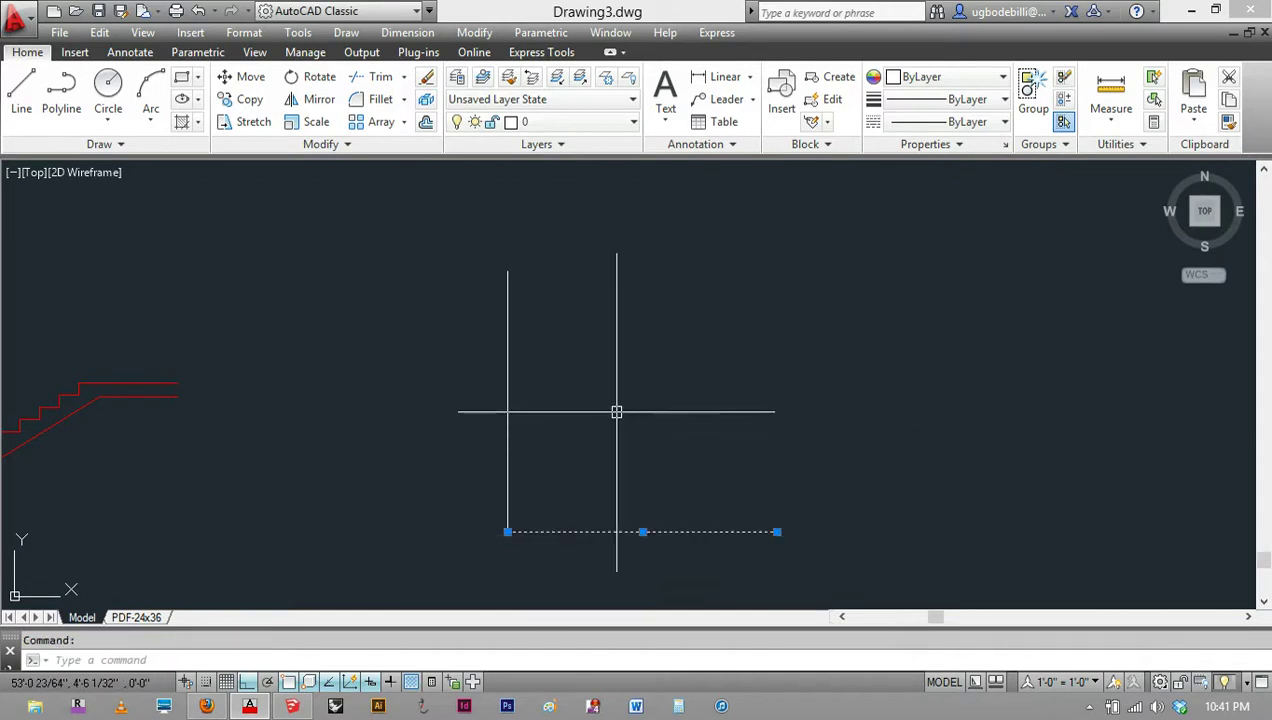
text(b)
key(Return)
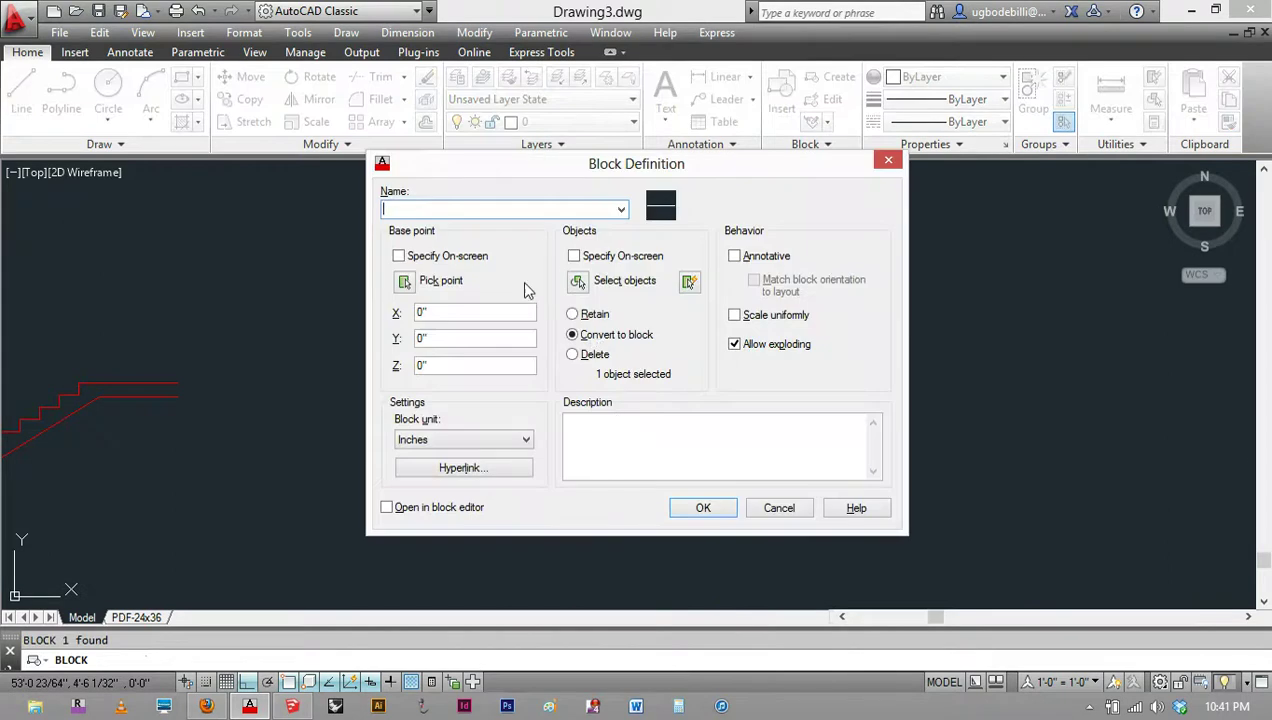
text(LINE)
click(404, 283)
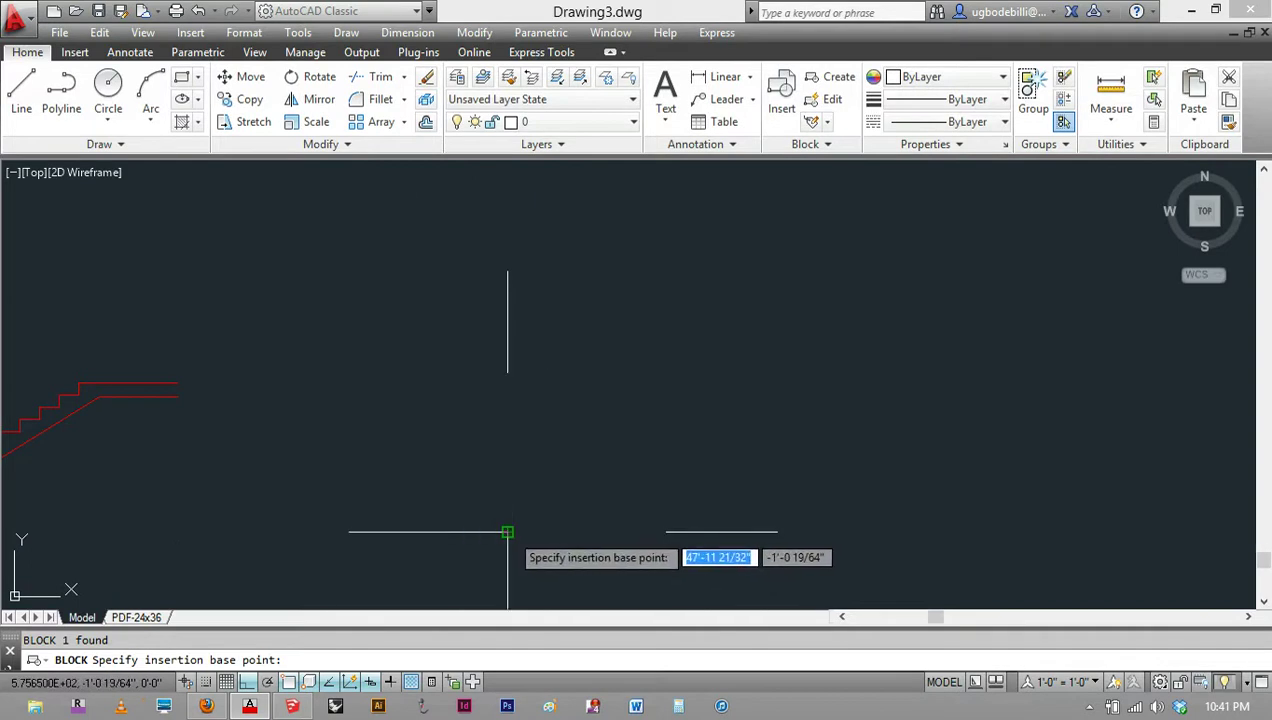
click(507, 531)
click(706, 508)
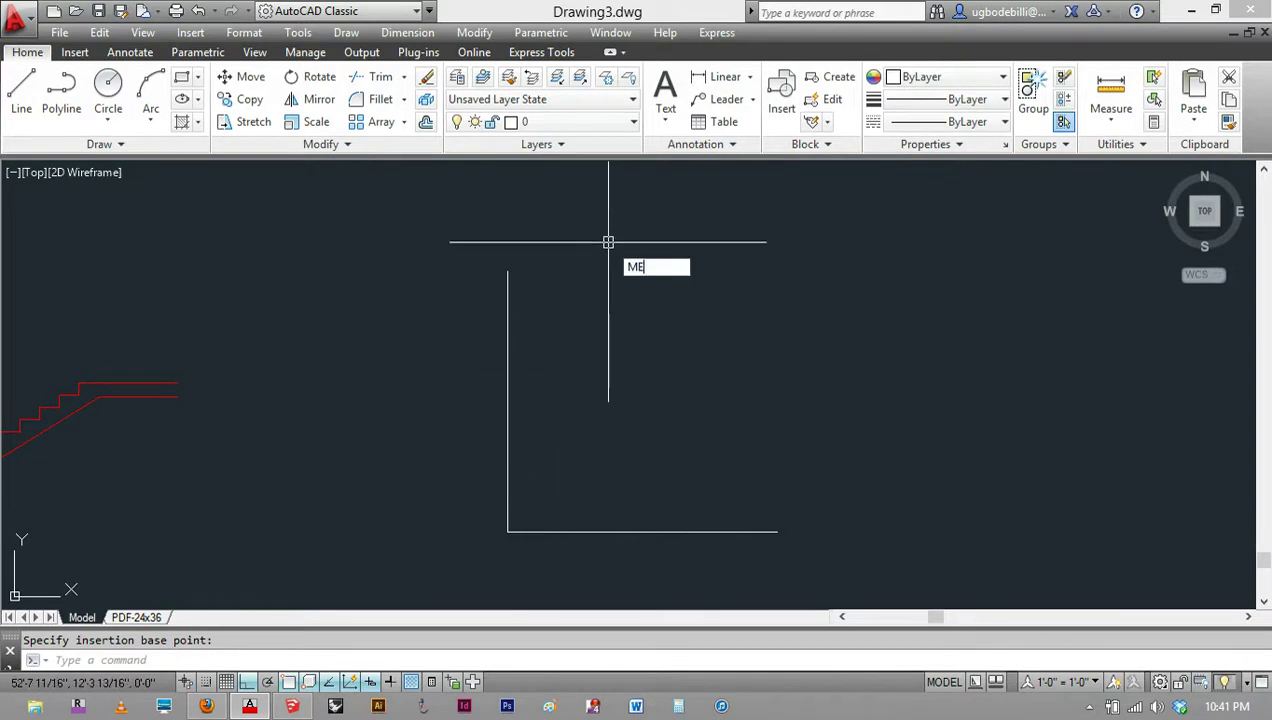
Step: Use Measure to place the LINE block every 7 inches along the vertical line, without aligning the blocks to it
key(Return)
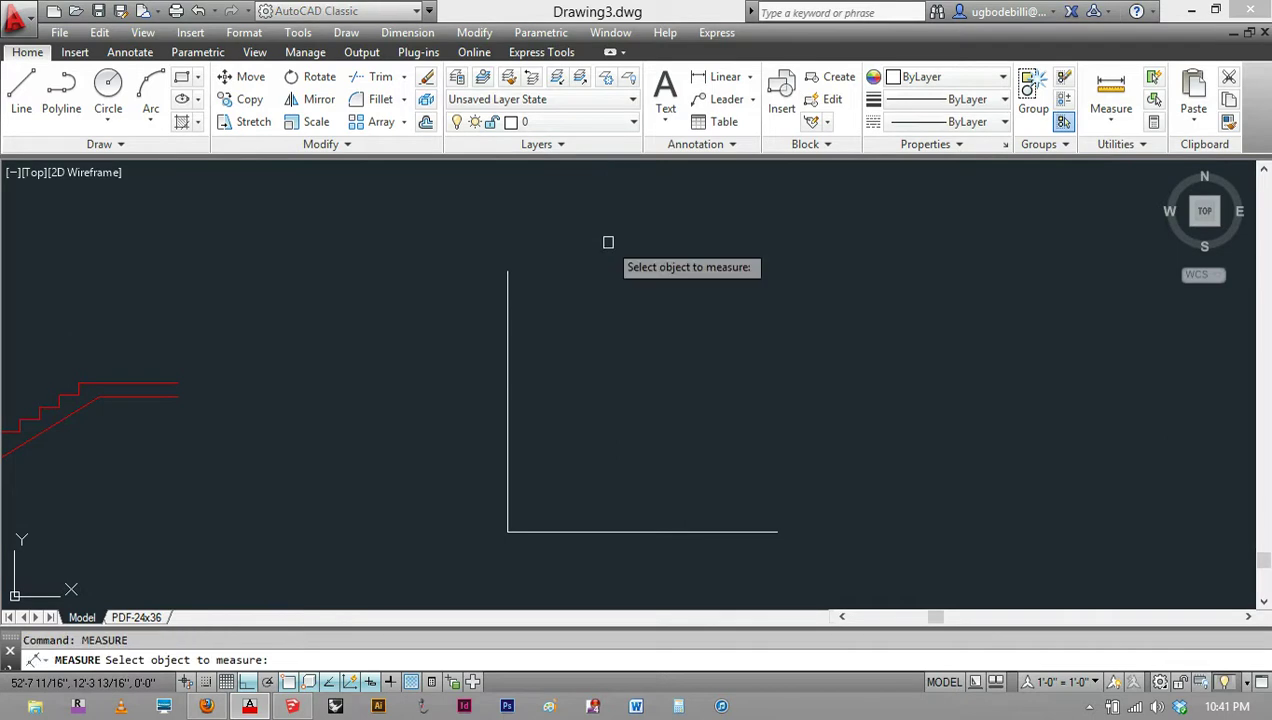
click(507, 398)
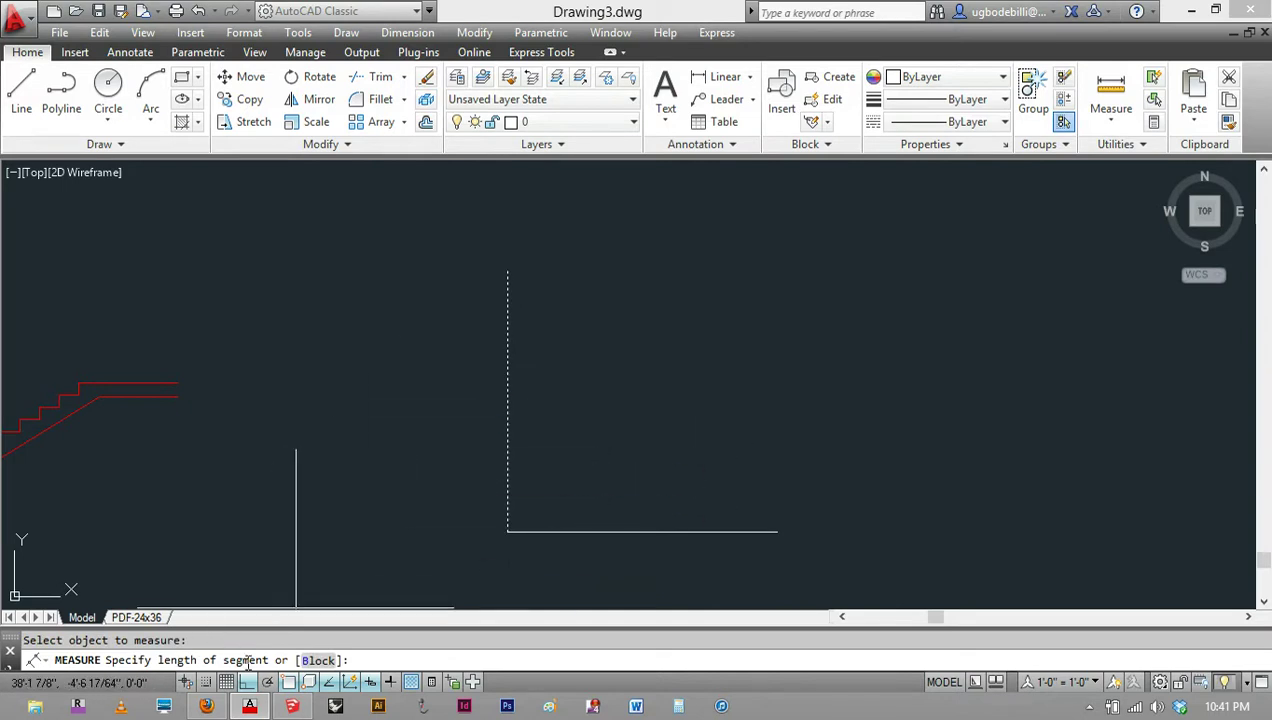
click(316, 660)
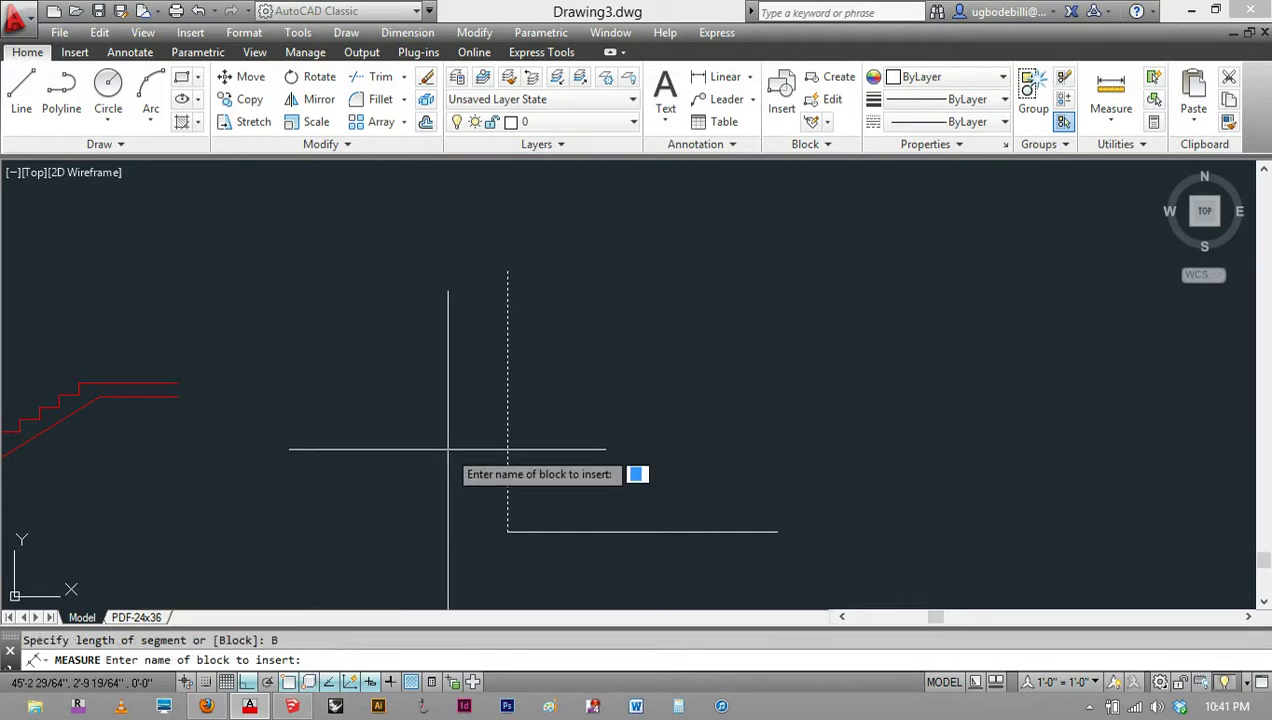
text(LINE)
key(Return)
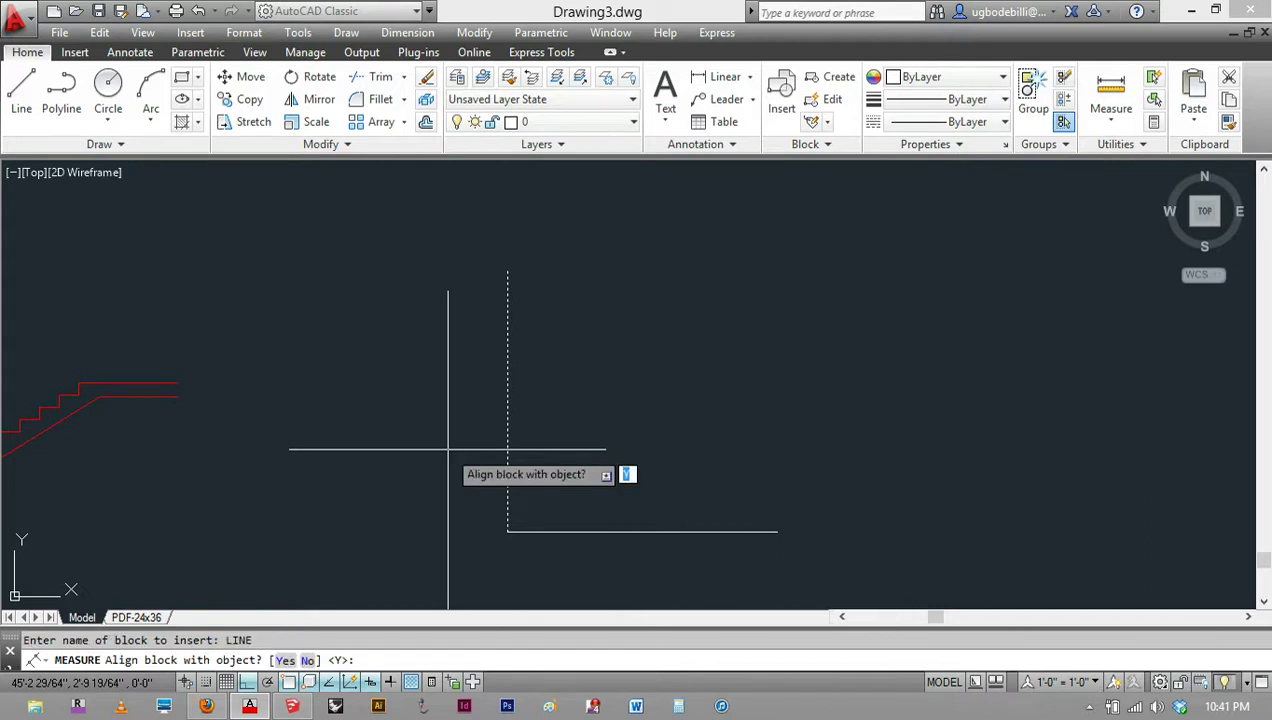
text(N)
key(Return)
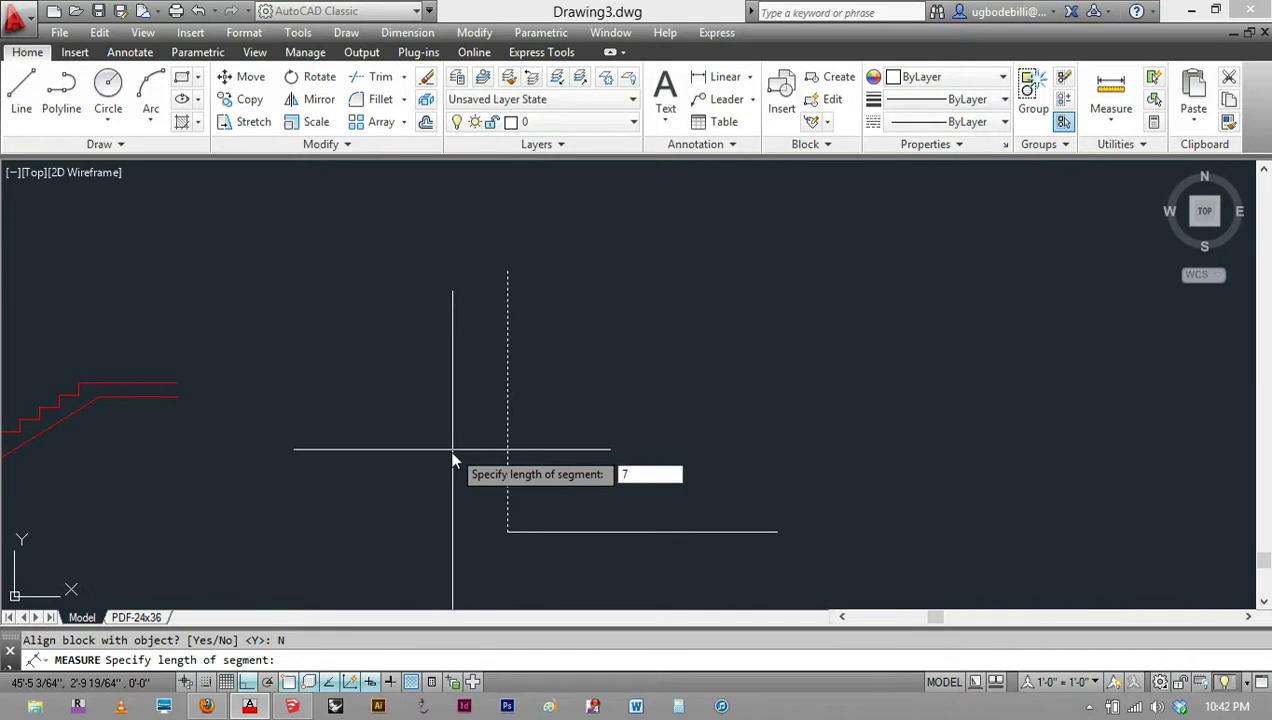
key(Return)
Step: Offset the vertical line 11 inches to the right
scroll(520, 282, up, 2)
scroll(522, 279, up, 3)
click(441, 280)
scroll(440, 262, down, 4)
mouse_move(441, 264)
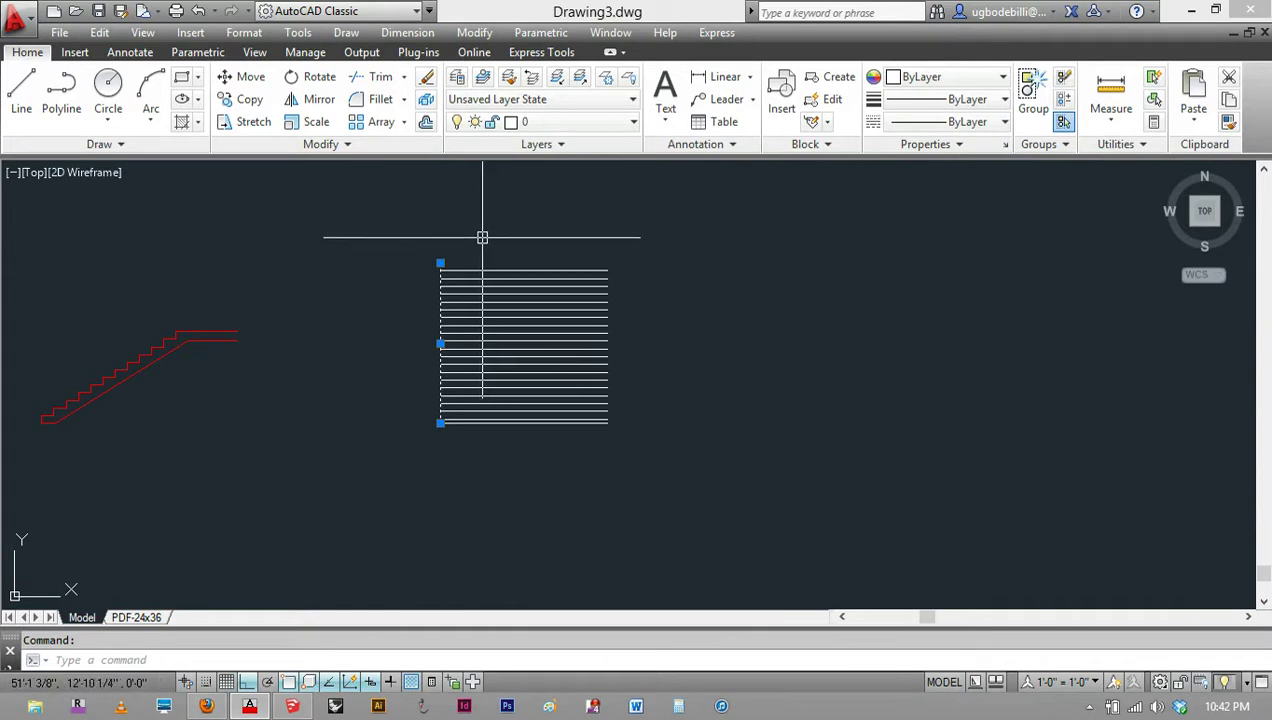
scroll(429, 275, up, 2)
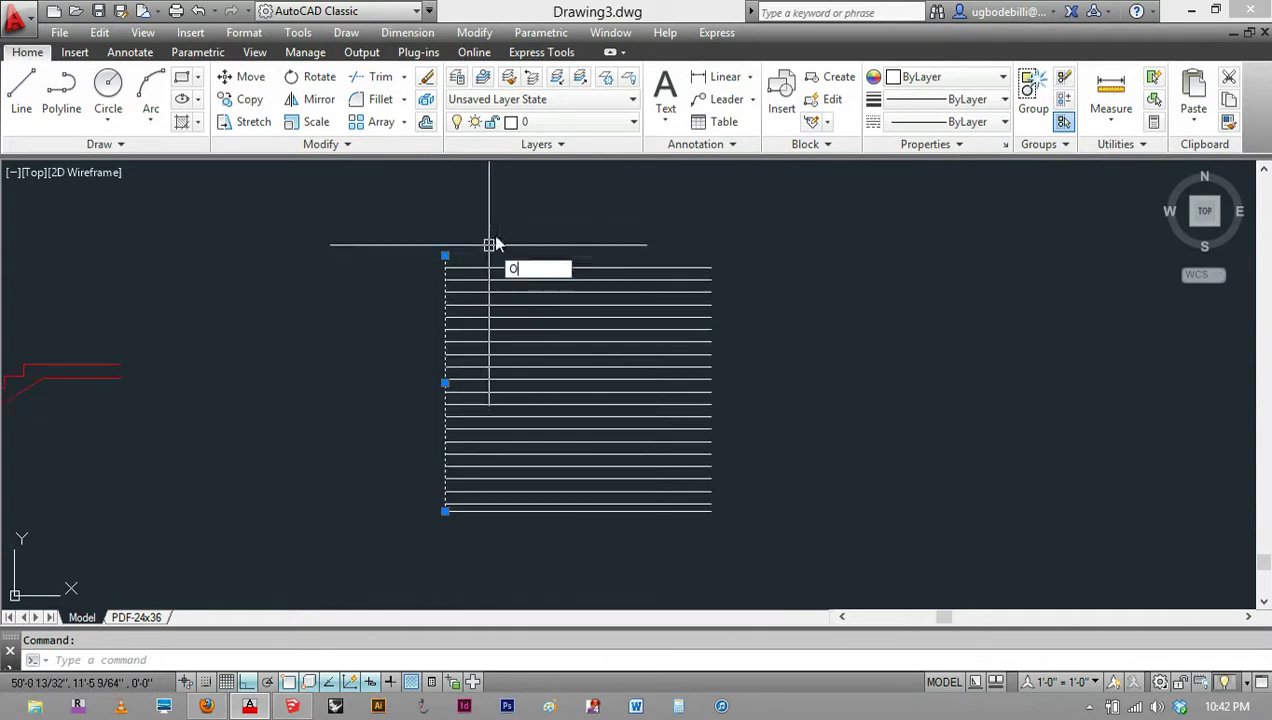
text(o)
key(Return)
text(1)
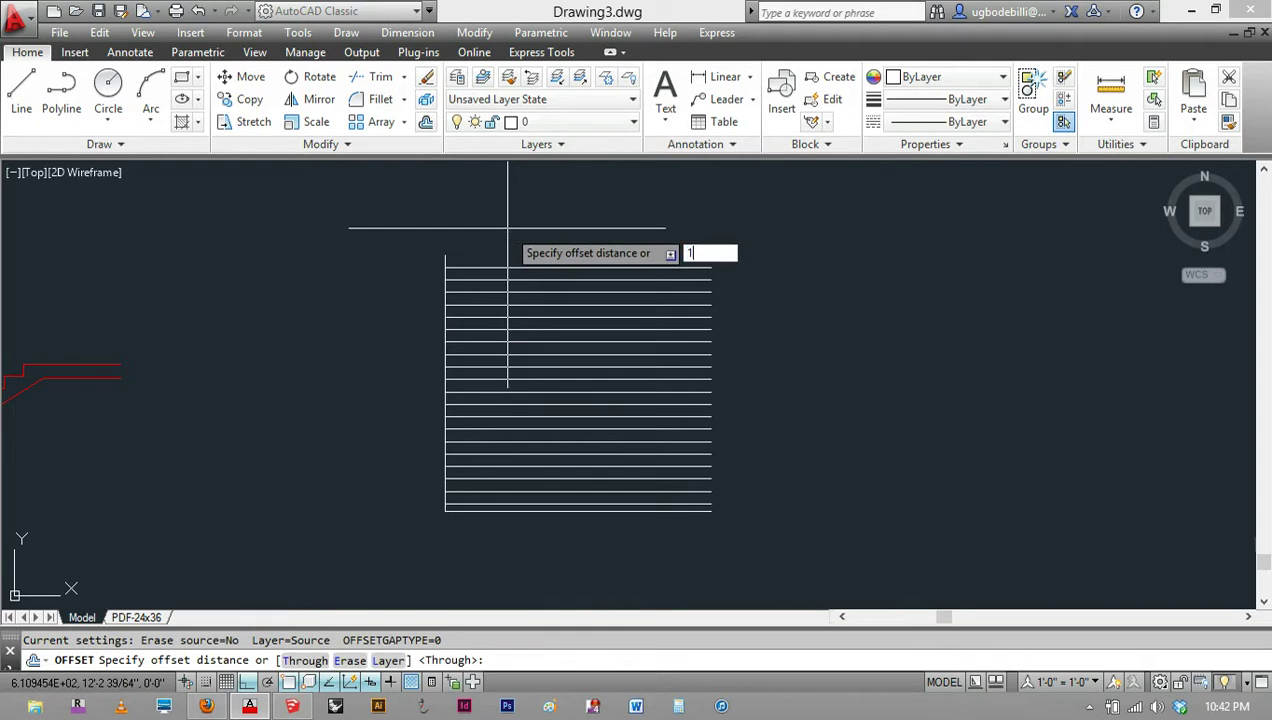
text(1)
key(Return)
click(446, 300)
scroll(500, 216, up, 2)
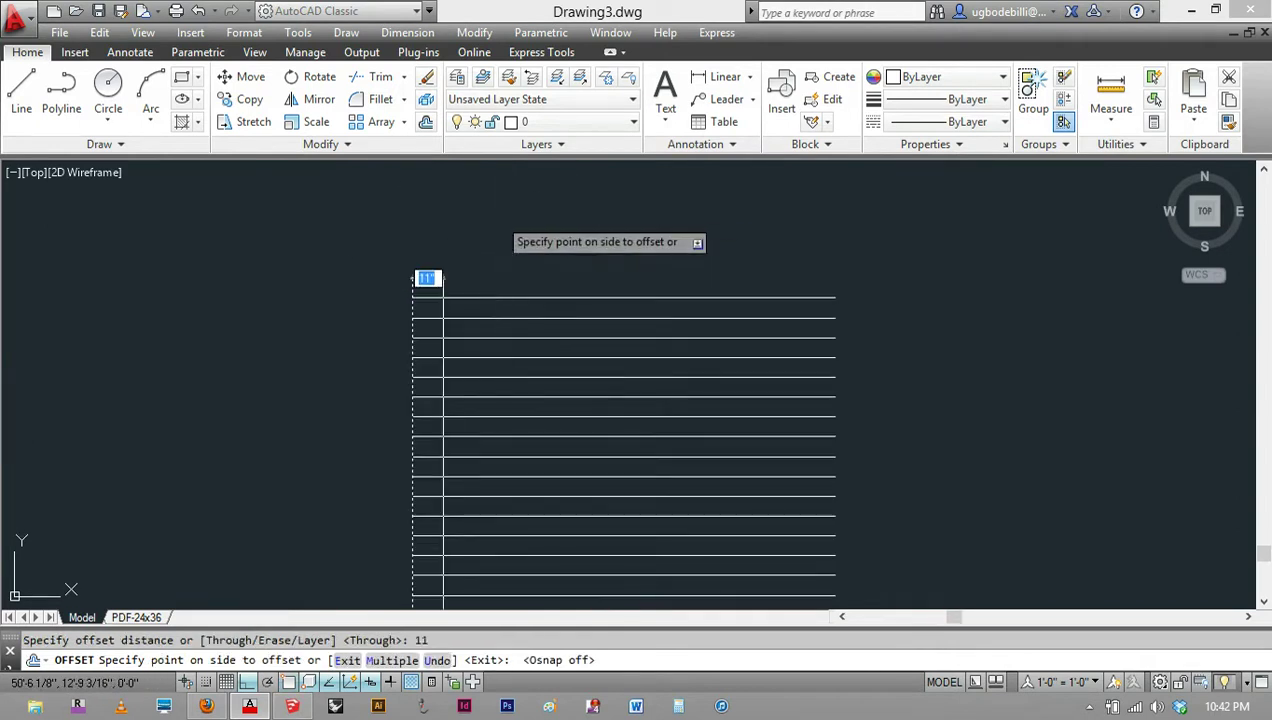
click(498, 267)
Step: Add seven more vertical lines by offsetting each newest one 11 inches to the right
scroll(460, 288, up, 4)
click(404, 290)
click(440, 280)
click(481, 276)
click(528, 272)
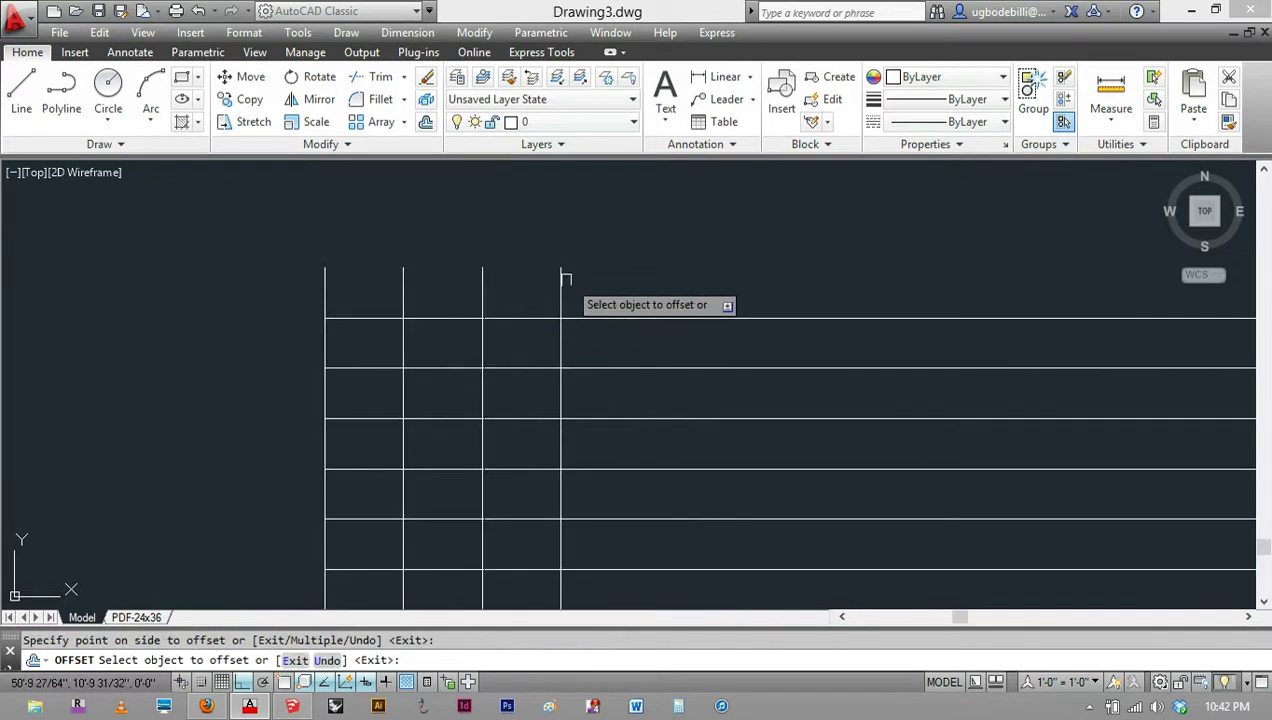
click(561, 281)
click(605, 283)
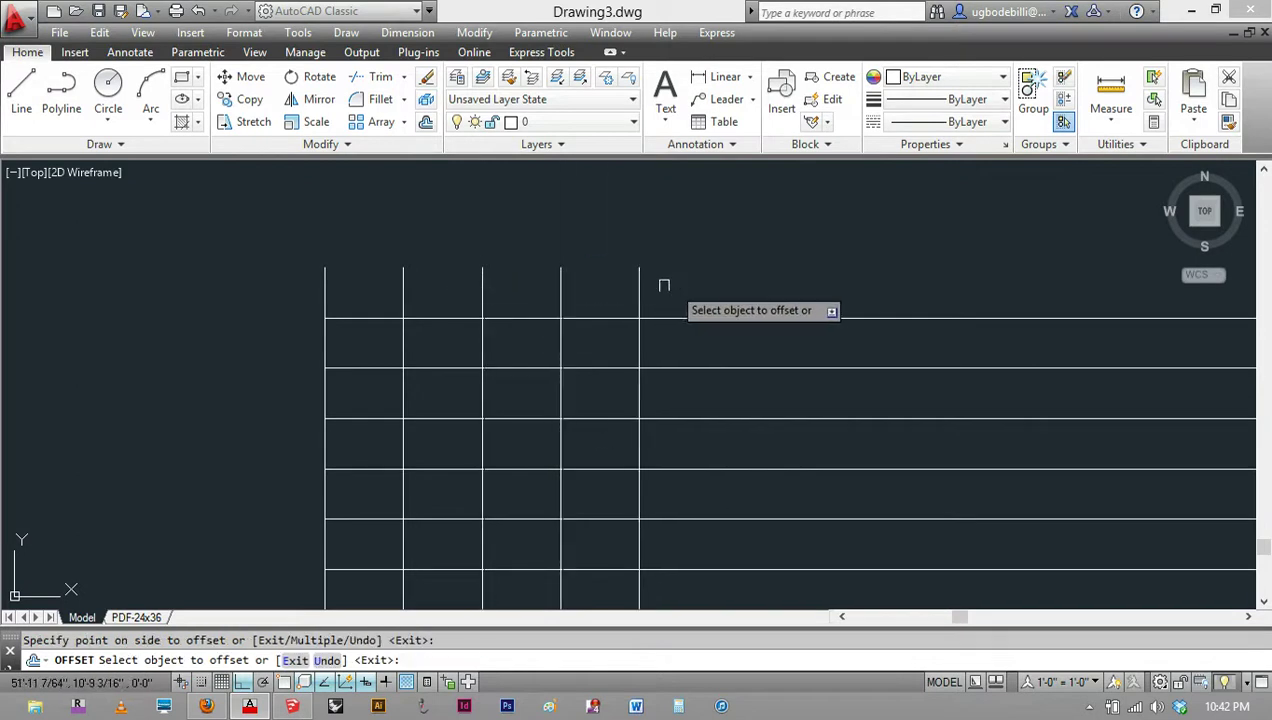
click(639, 290)
click(678, 293)
click(718, 289)
click(760, 285)
click(797, 287)
click(838, 291)
click(874, 291)
click(904, 288)
Step: Offset five further vertical lines at 11-inch spacing to fill the grid out to the right ends of the horizontals
scroll(604, 353, down, 5)
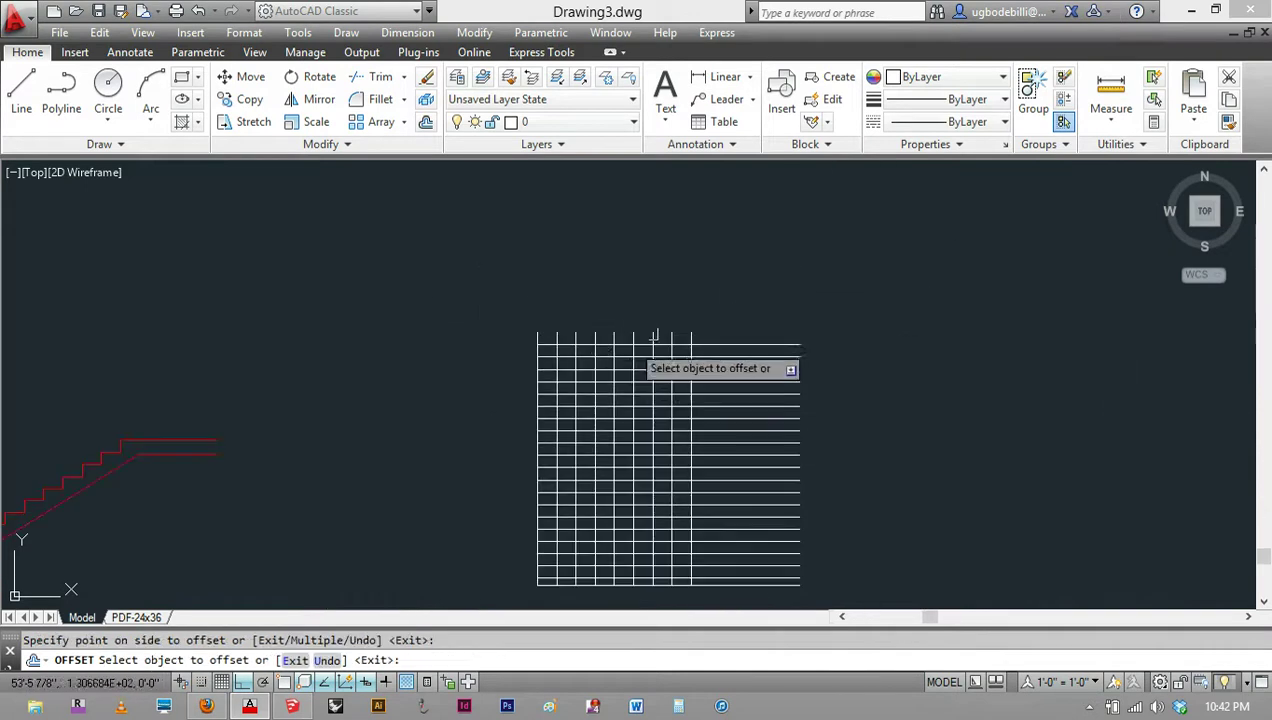
scroll(740, 305, up, 5)
click(525, 444)
click(580, 434)
click(602, 432)
click(655, 430)
click(677, 430)
click(740, 431)
click(756, 432)
click(805, 438)
click(836, 438)
click(915, 430)
scroll(921, 429, down, 8)
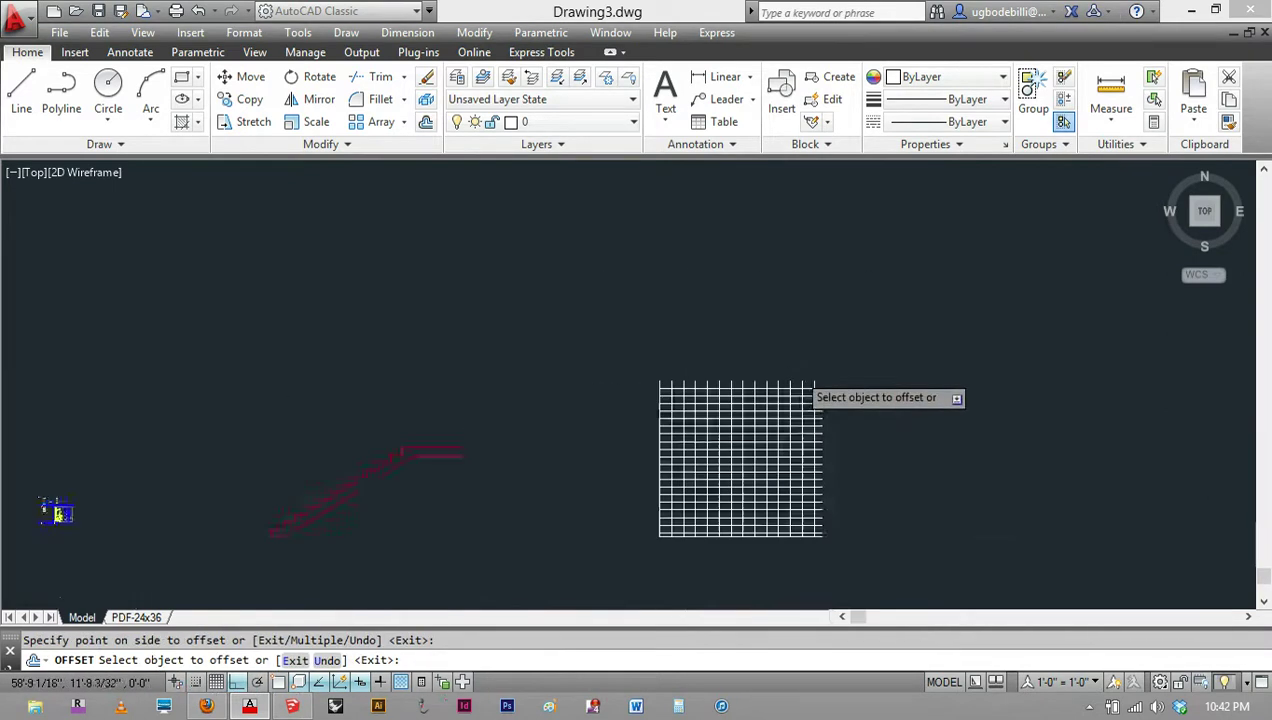
scroll(790, 432, up, 4)
key(Escape)
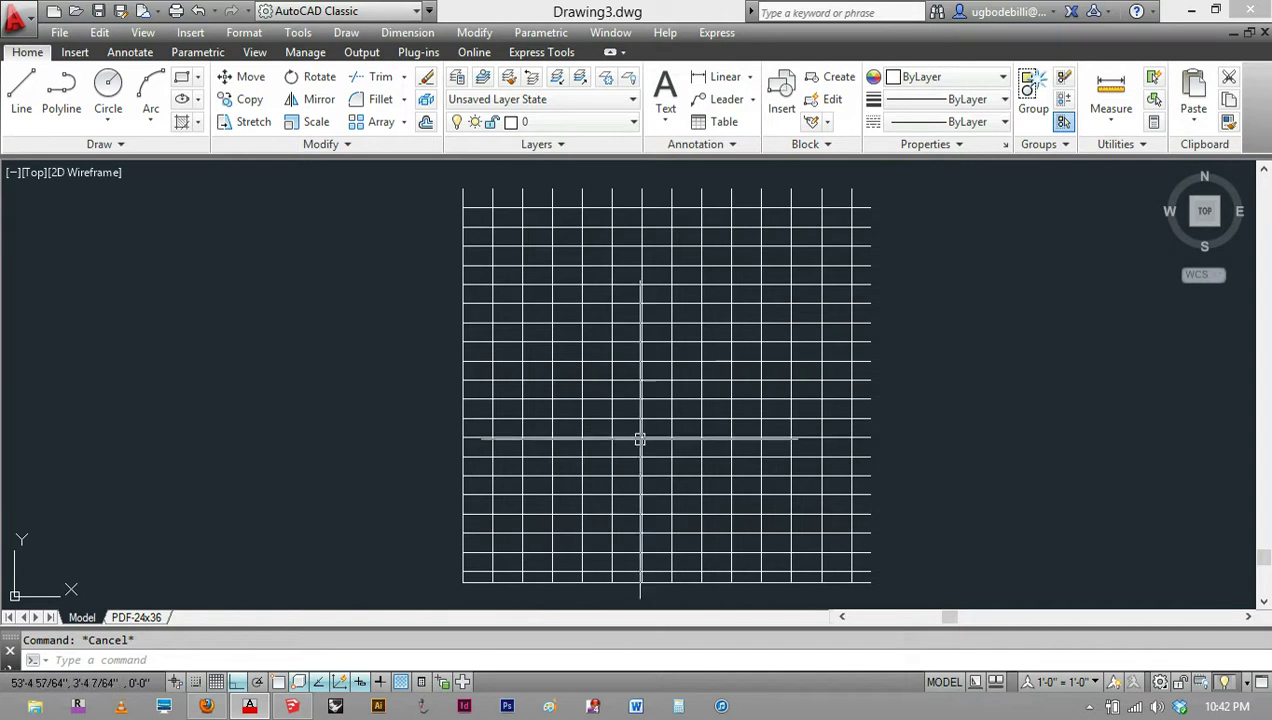
Step: Delete the original horizontal line at the bottom edge of the grid
scroll(697, 417, down, 1)
scroll(625, 533, up, 3)
middle_drag(652, 508, 697, 451)
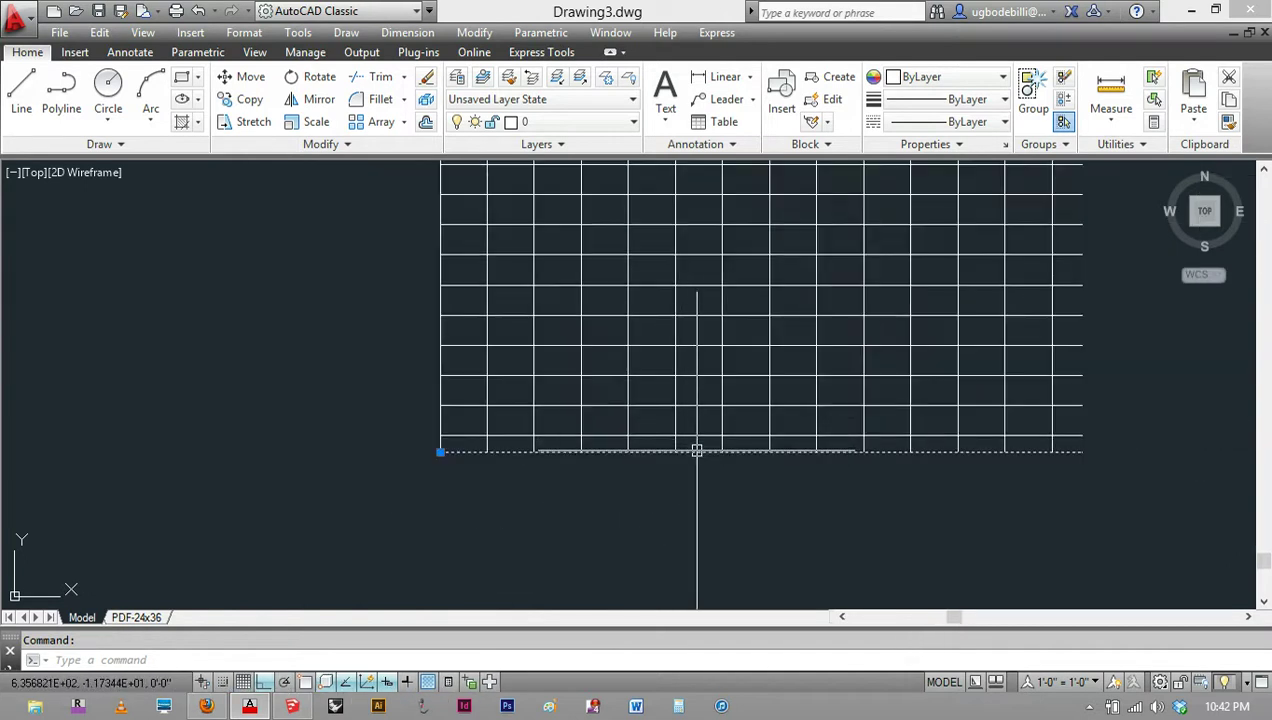
key(Delete)
scroll(680, 451, down, 2)
scroll(657, 452, up, 4)
scroll(639, 483, down, 5)
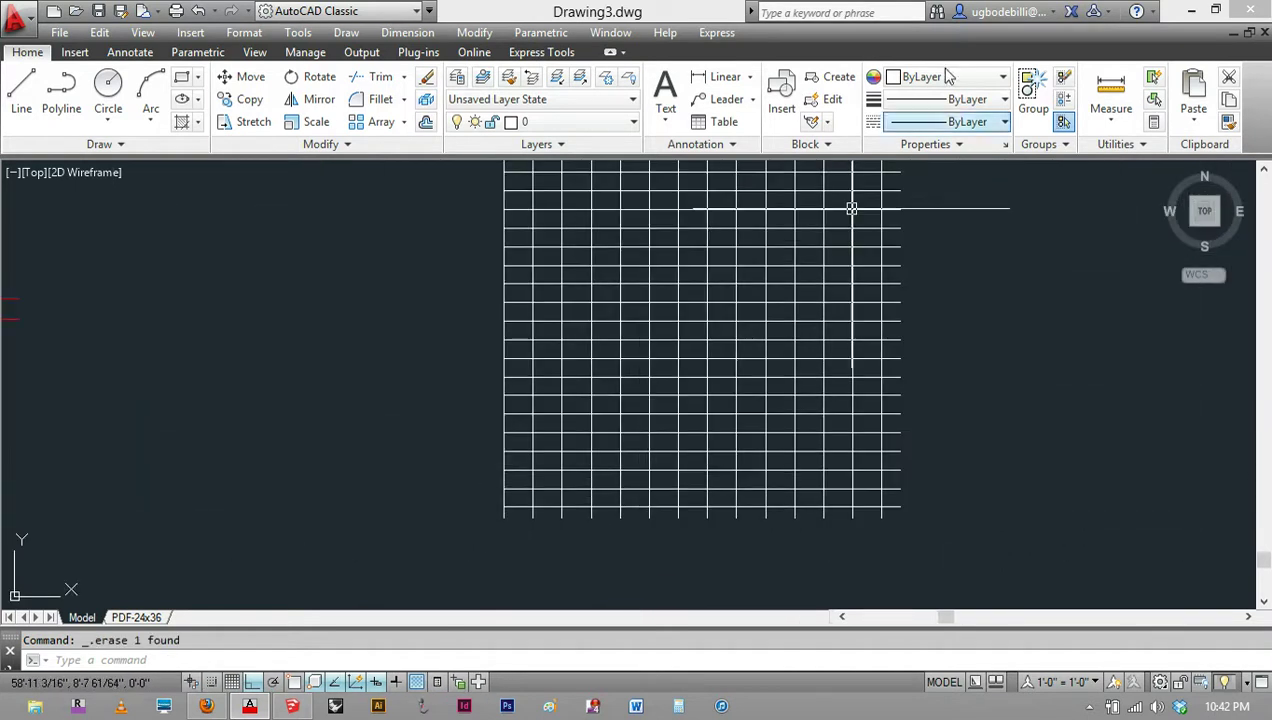
Step: Set the current object colour to Red
click(983, 79)
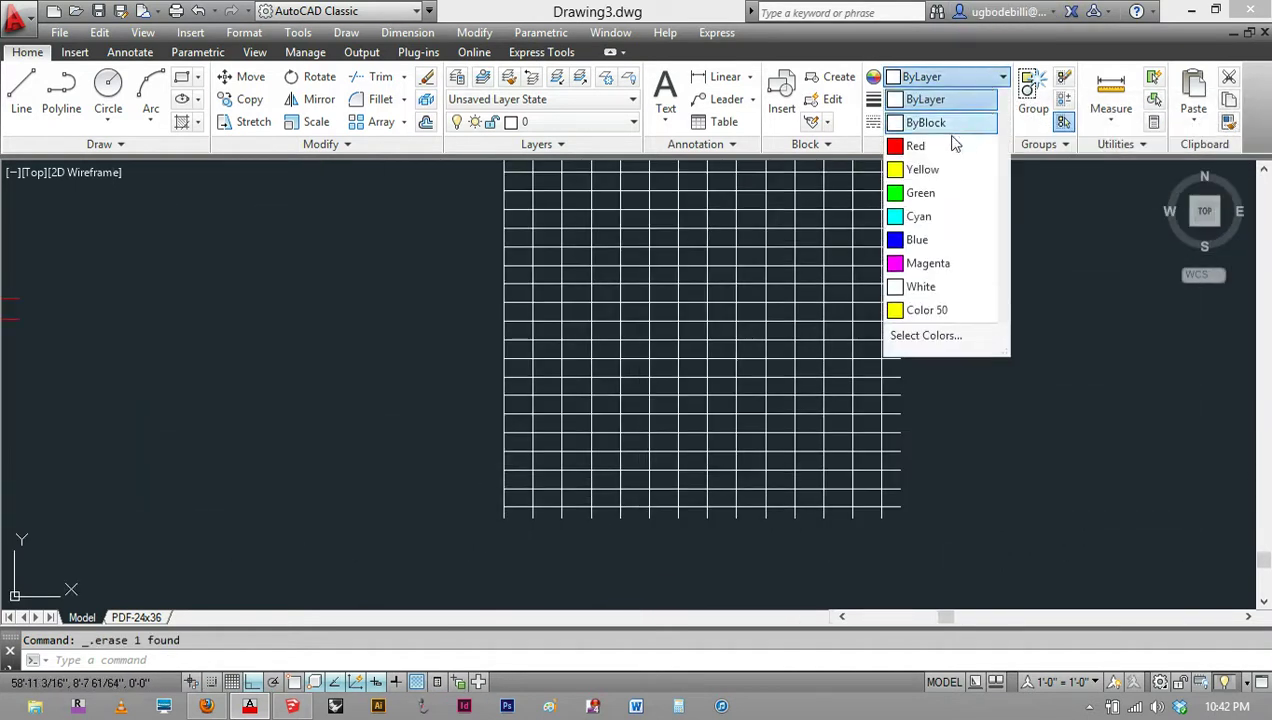
click(914, 145)
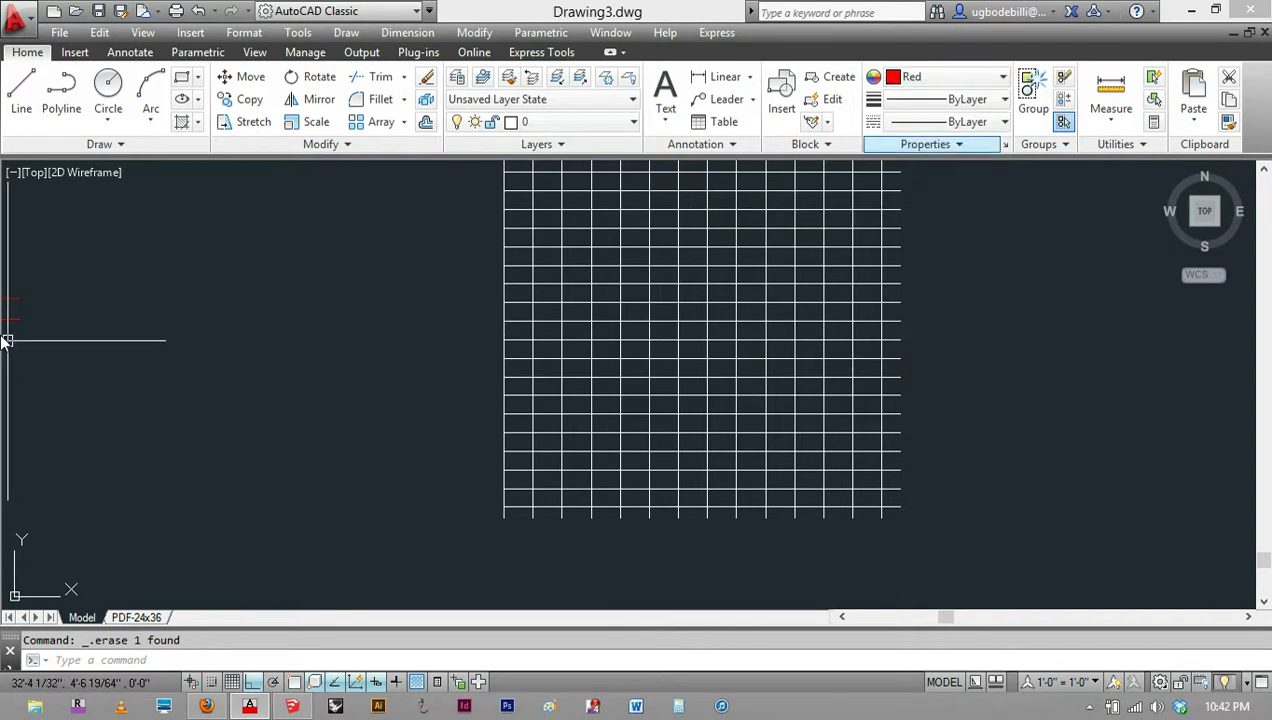
key(Return)
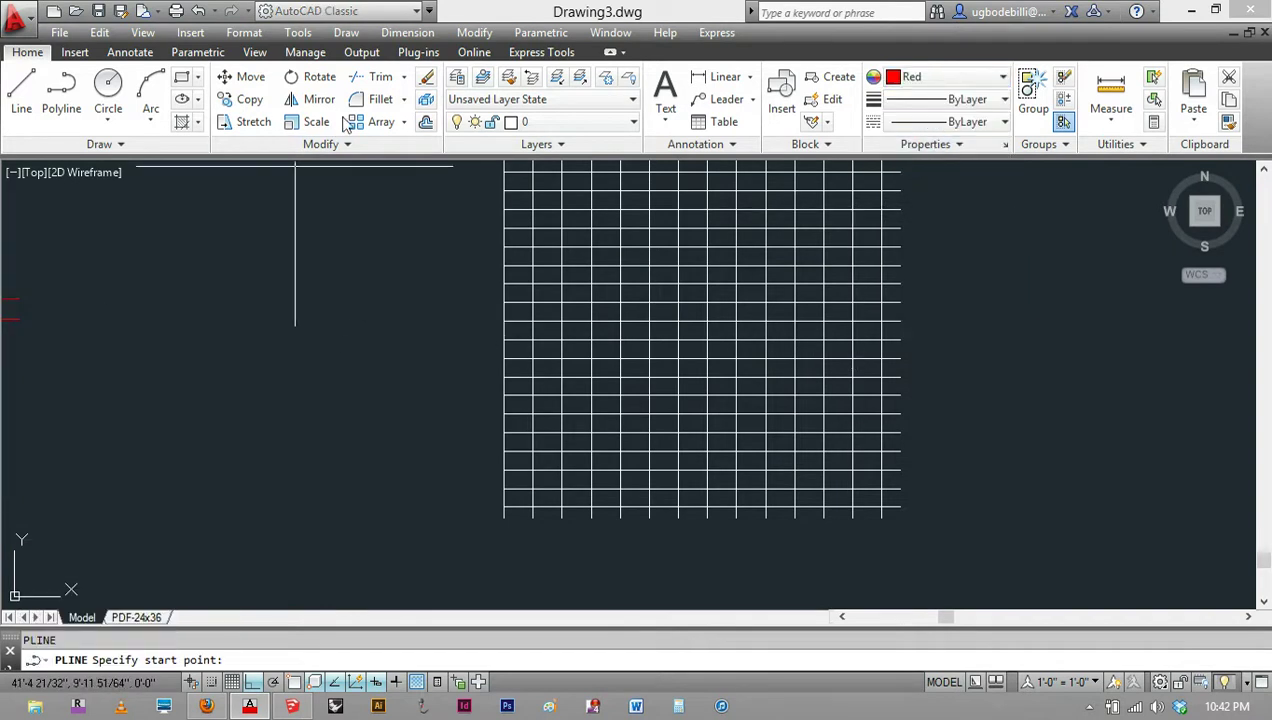
scroll(530, 497, up, 5)
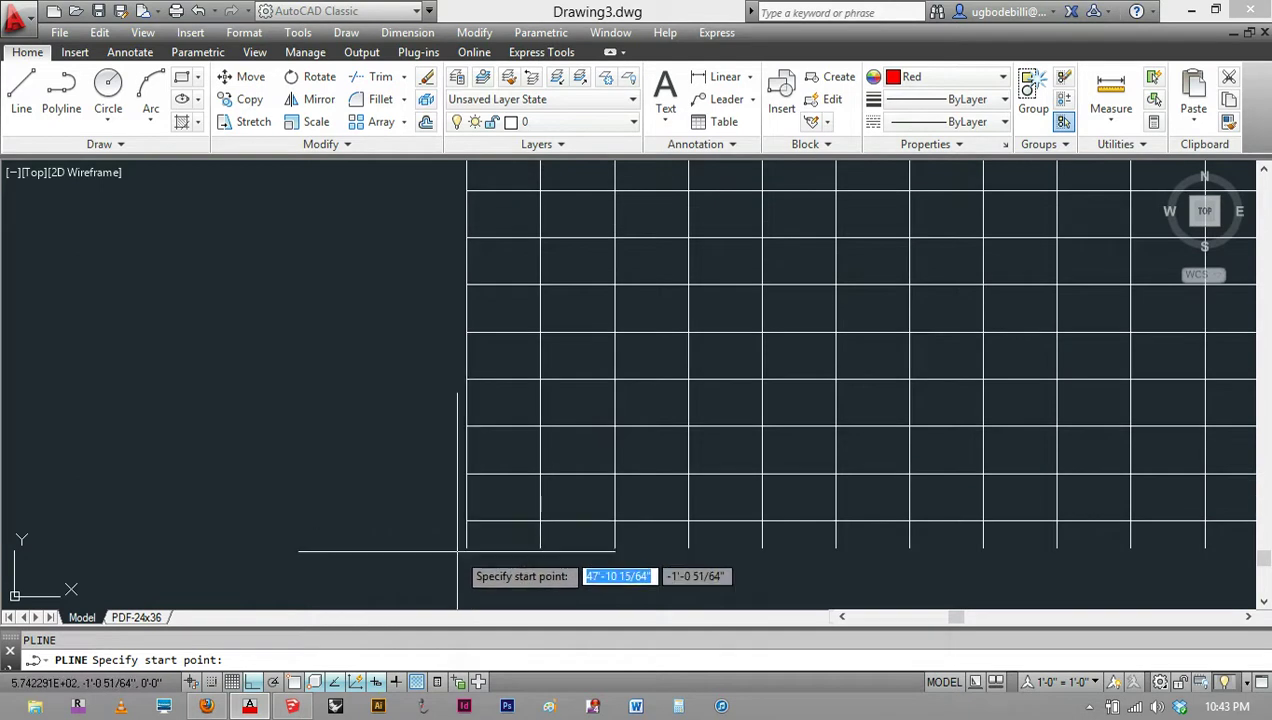
key(Escape)
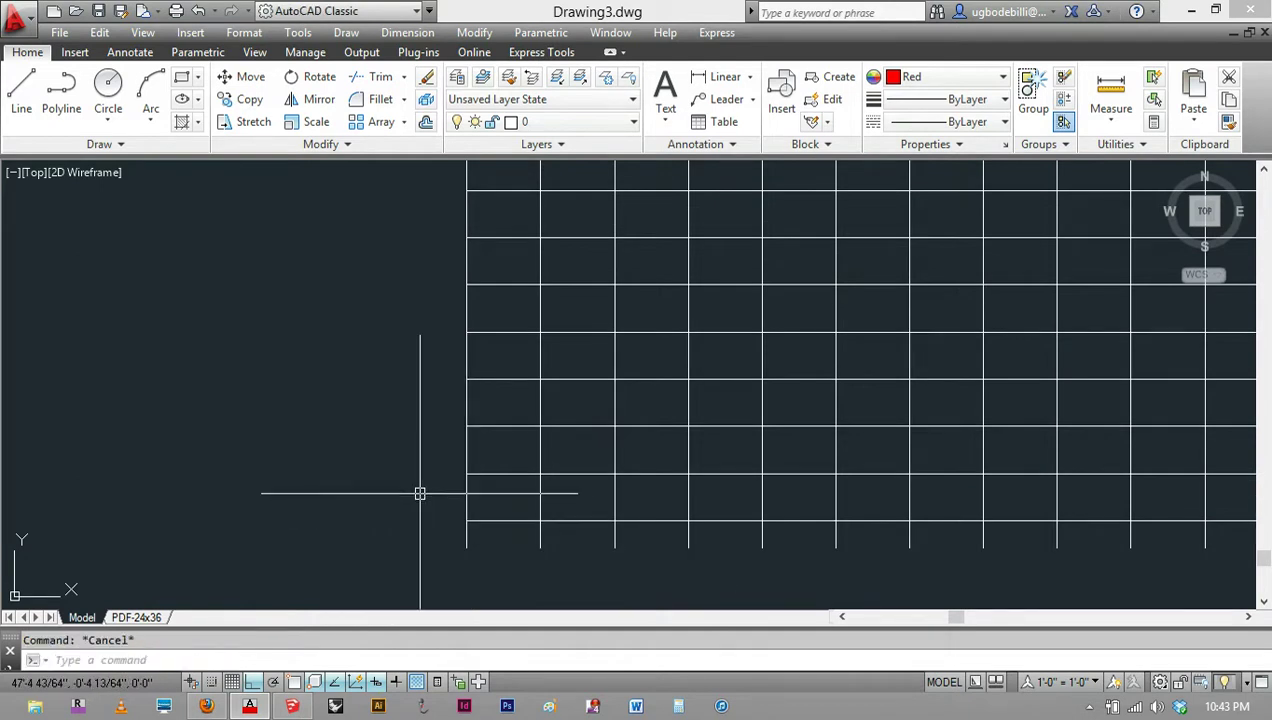
Step: Limit the object snap modes to Endpoint and Intersection in the drafting settings
text(O)
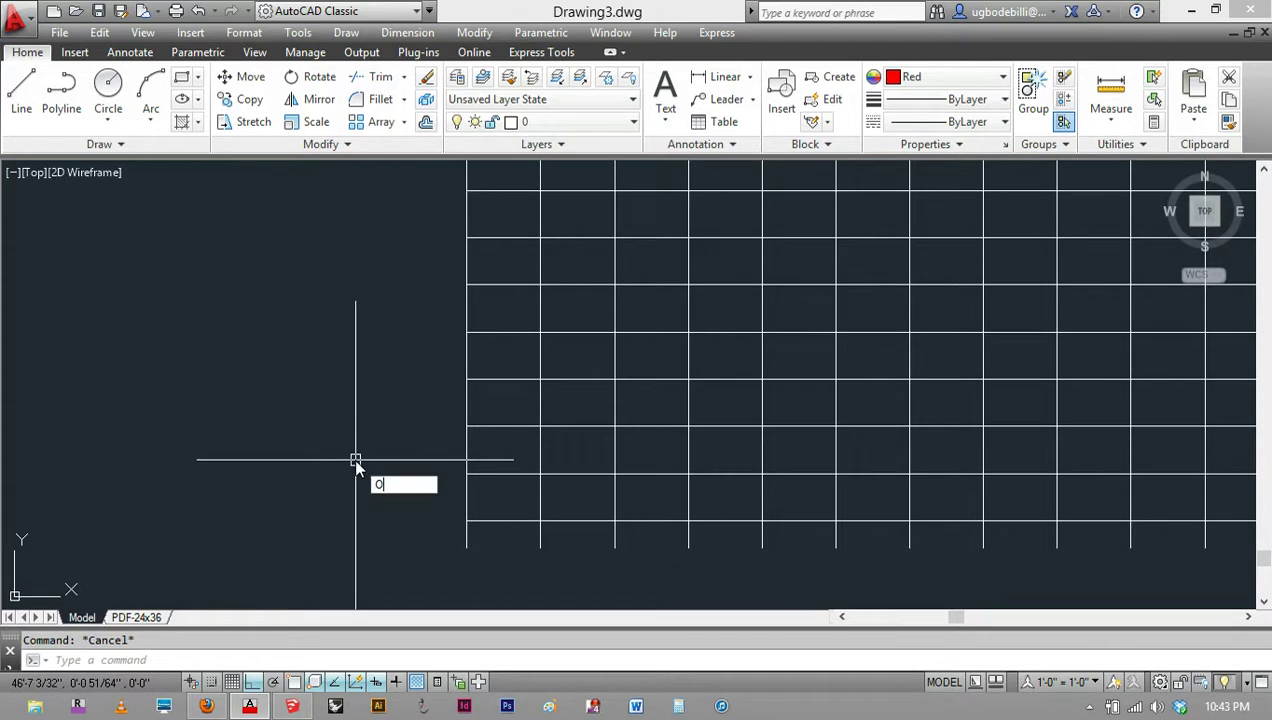
text(SNAP)
key(Return)
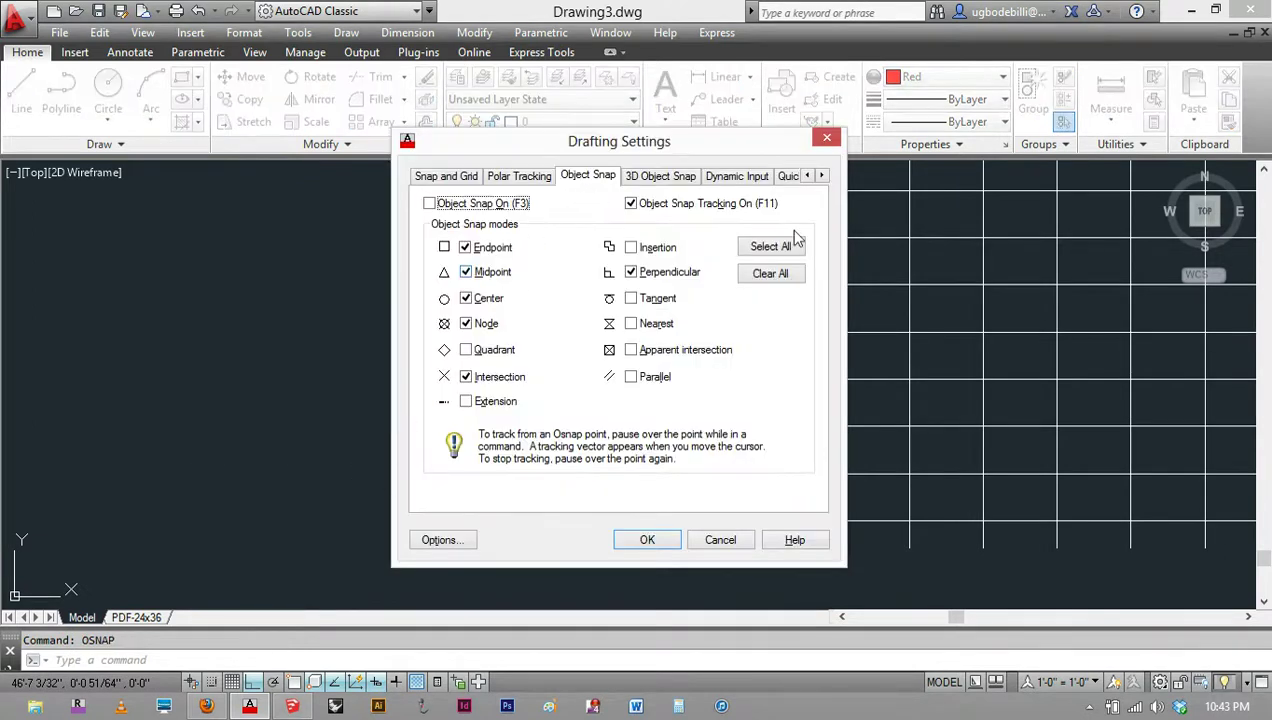
click(478, 250)
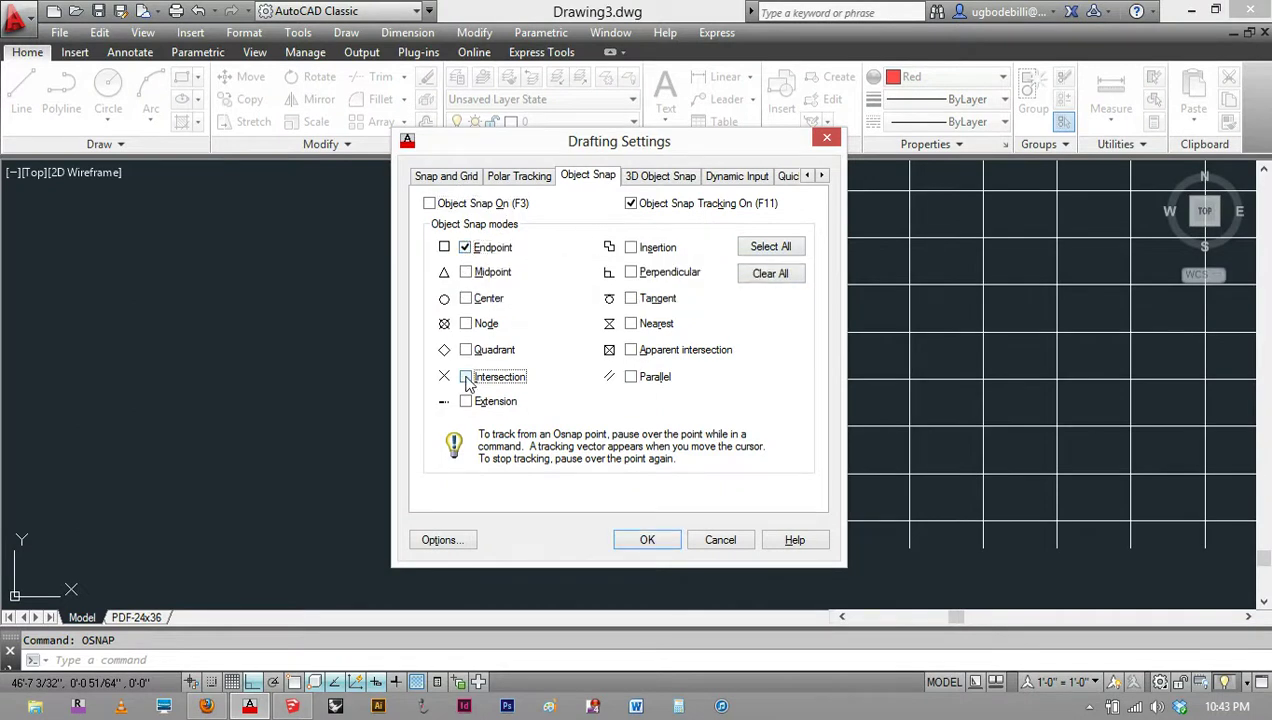
click(646, 540)
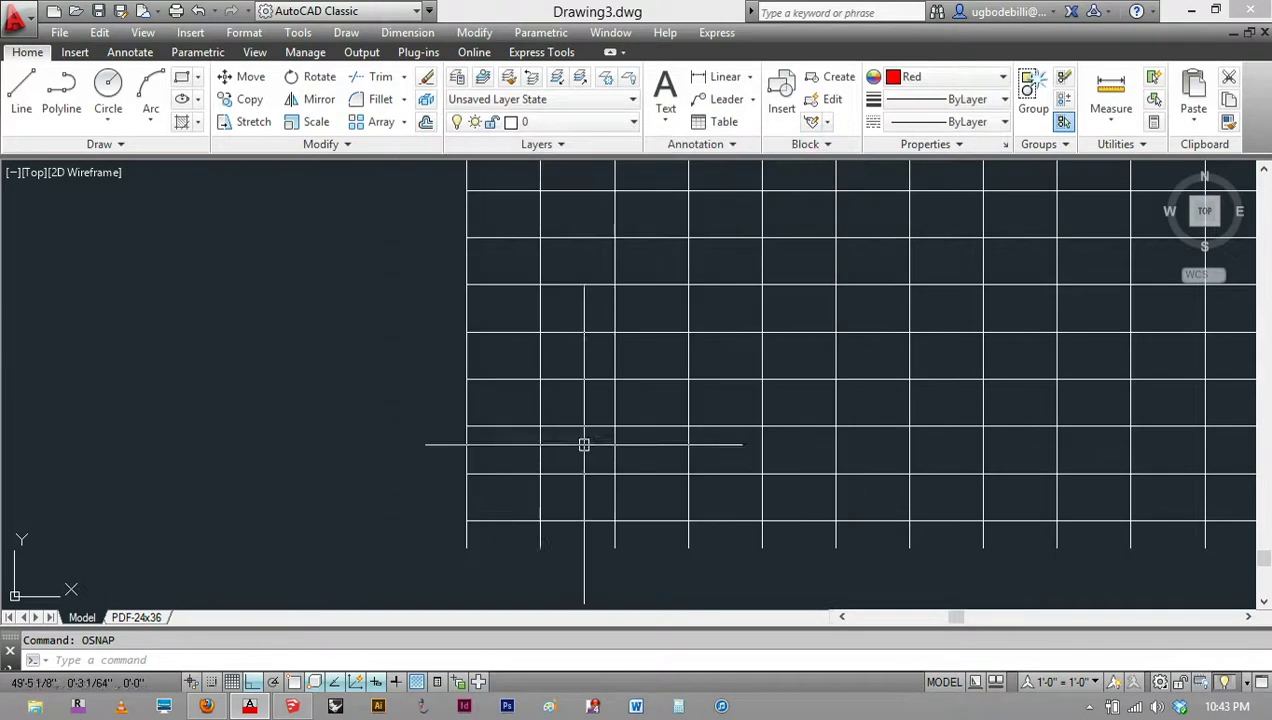
Step: With object snap on, start a polyline at the grid's lowest left intersection and trace three riser-and-tread steps plus the fourth riser
text(PL)
key(Return)
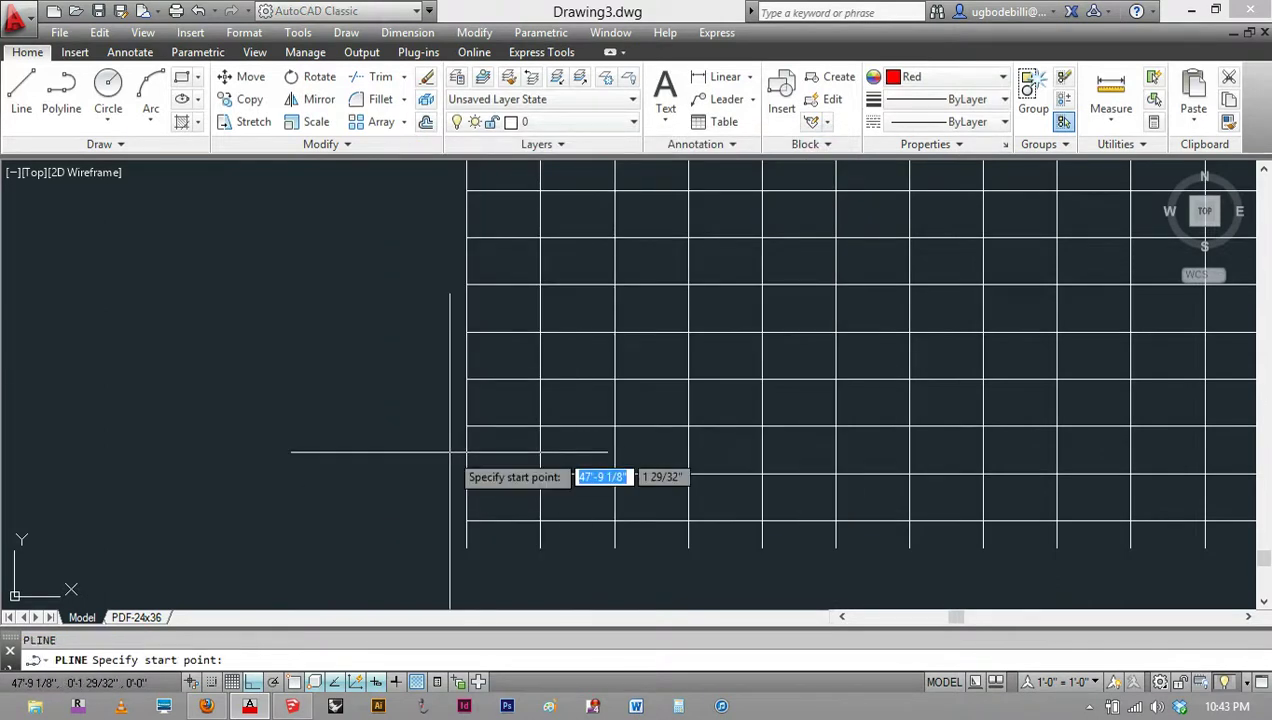
key(F3)
click(466, 521)
click(466, 472)
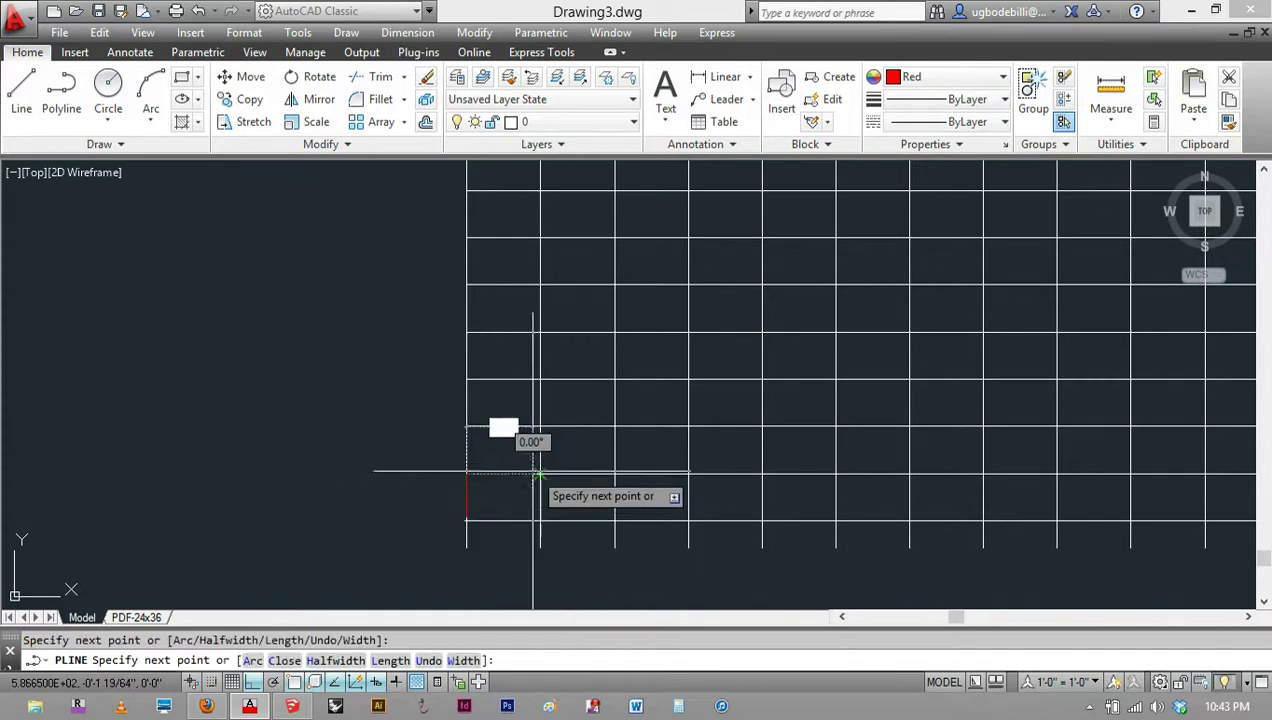
click(540, 472)
click(540, 426)
click(615, 426)
click(615, 379)
click(688, 379)
click(688, 333)
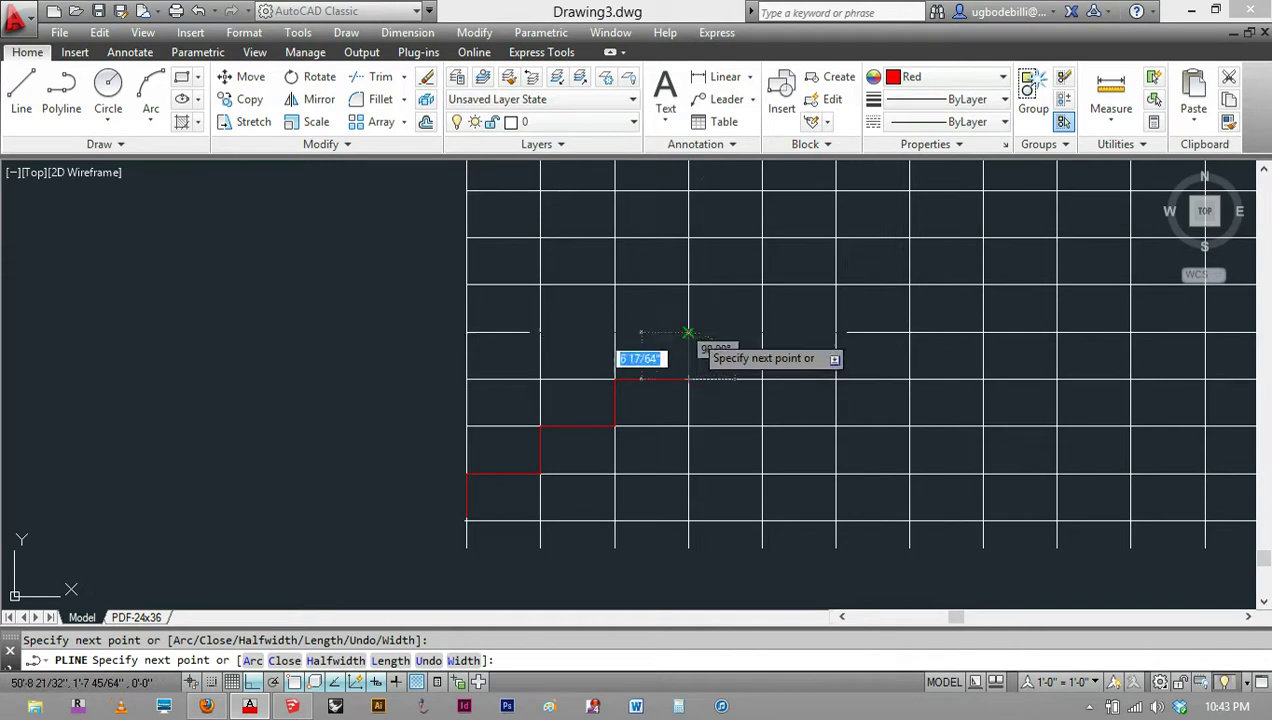
Step: Continue the stair polyline along the grid from the fourth tread up to the top of the eighth riser
mouse_move(688, 340)
middle_down()
mouse_move(738, 332)
mouse_move(434, 380)
middle_up()
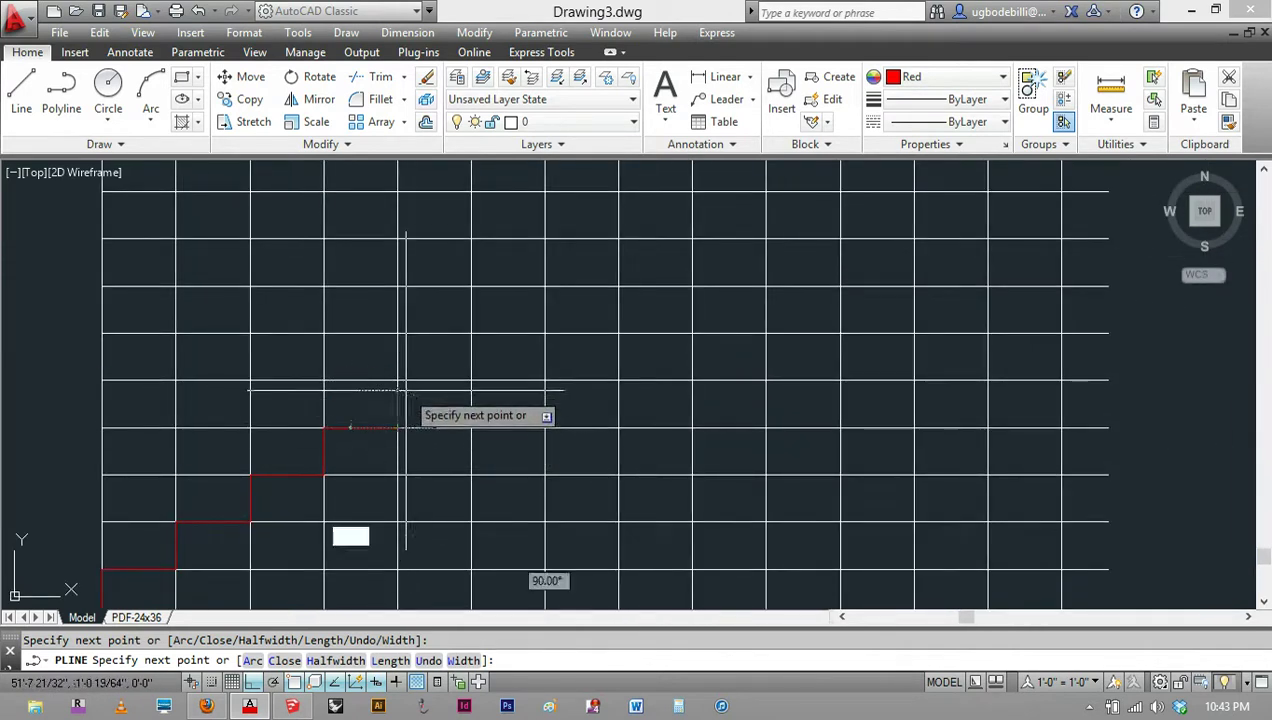
click(397, 428)
click(397, 380)
click(471, 380)
click(471, 332)
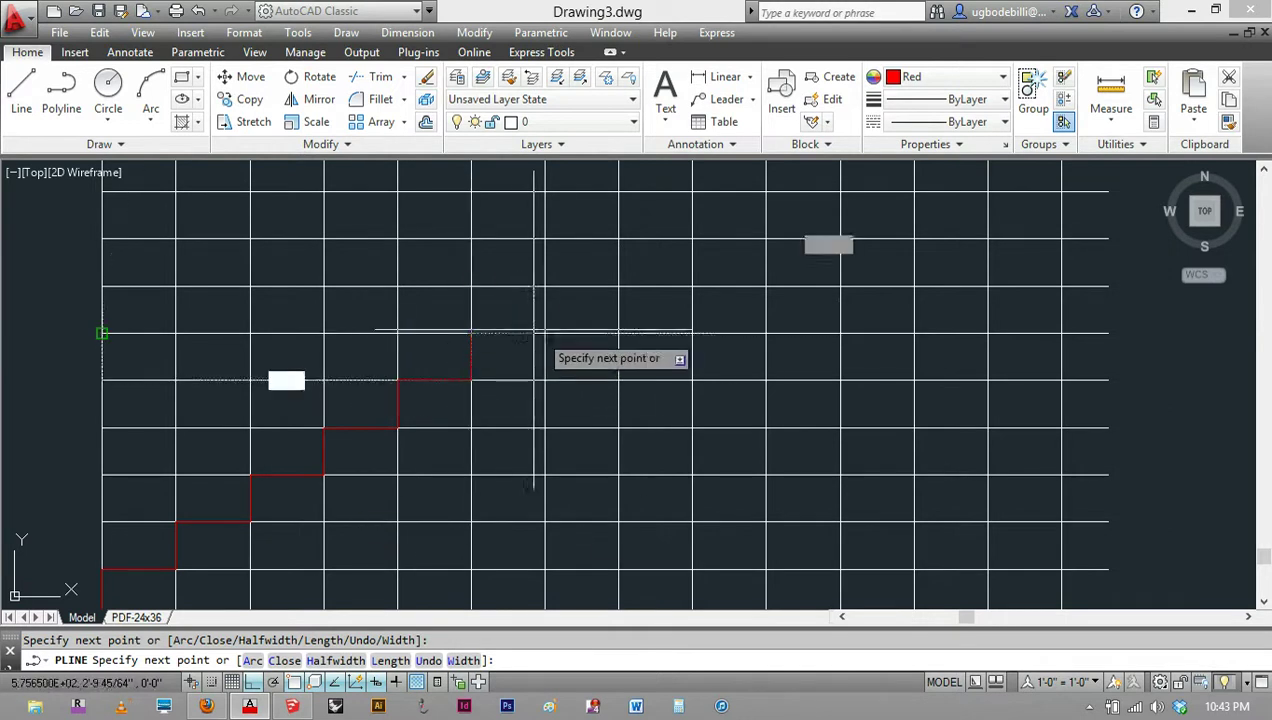
click(545, 332)
click(545, 286)
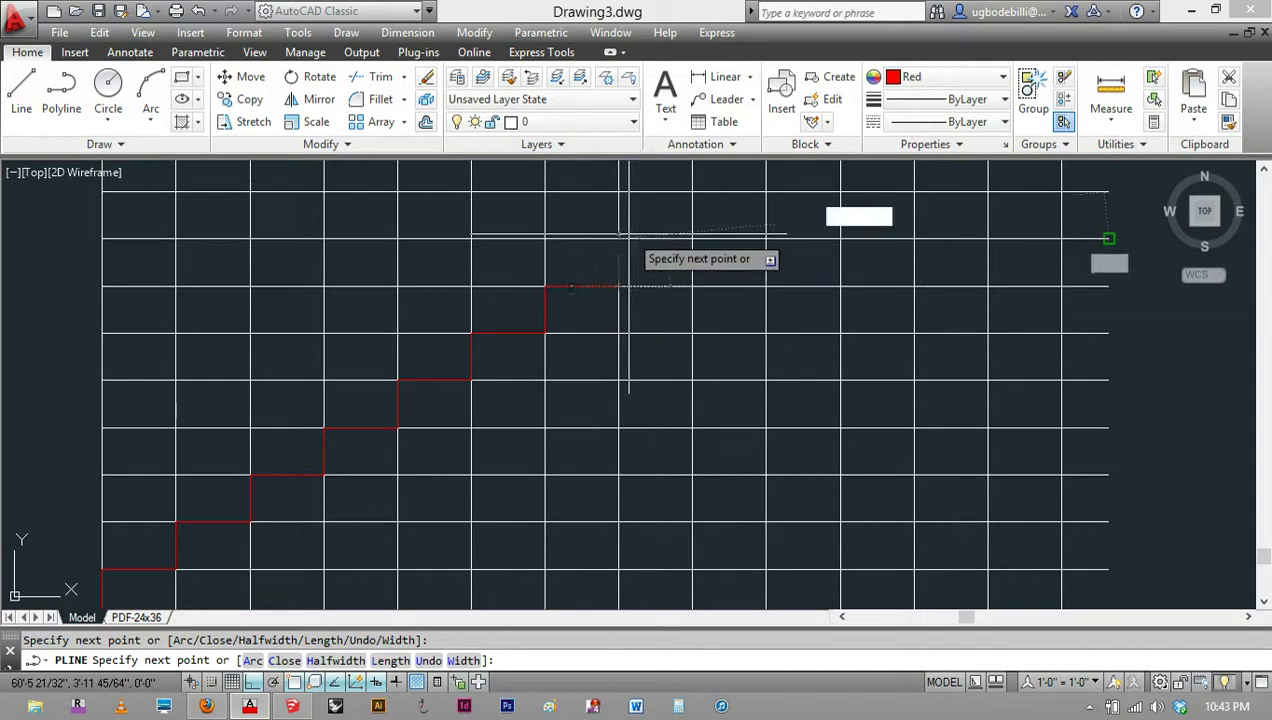
click(618, 286)
click(618, 238)
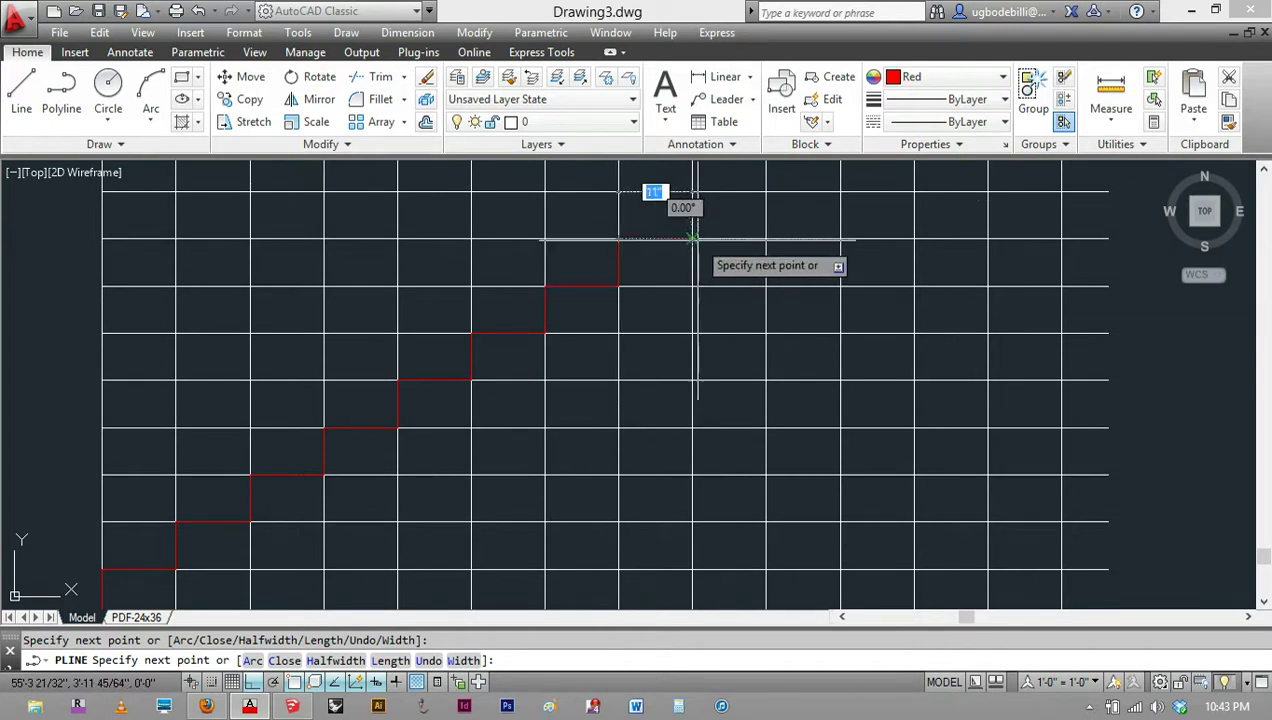
Step: Trace the remaining steps from the eighth tread, ending the stair polyline on the grid's last vertical line
mouse_move(595, 274)
middle_down()
mouse_move(376, 490)
mouse_move(297, 506)
middle_up()
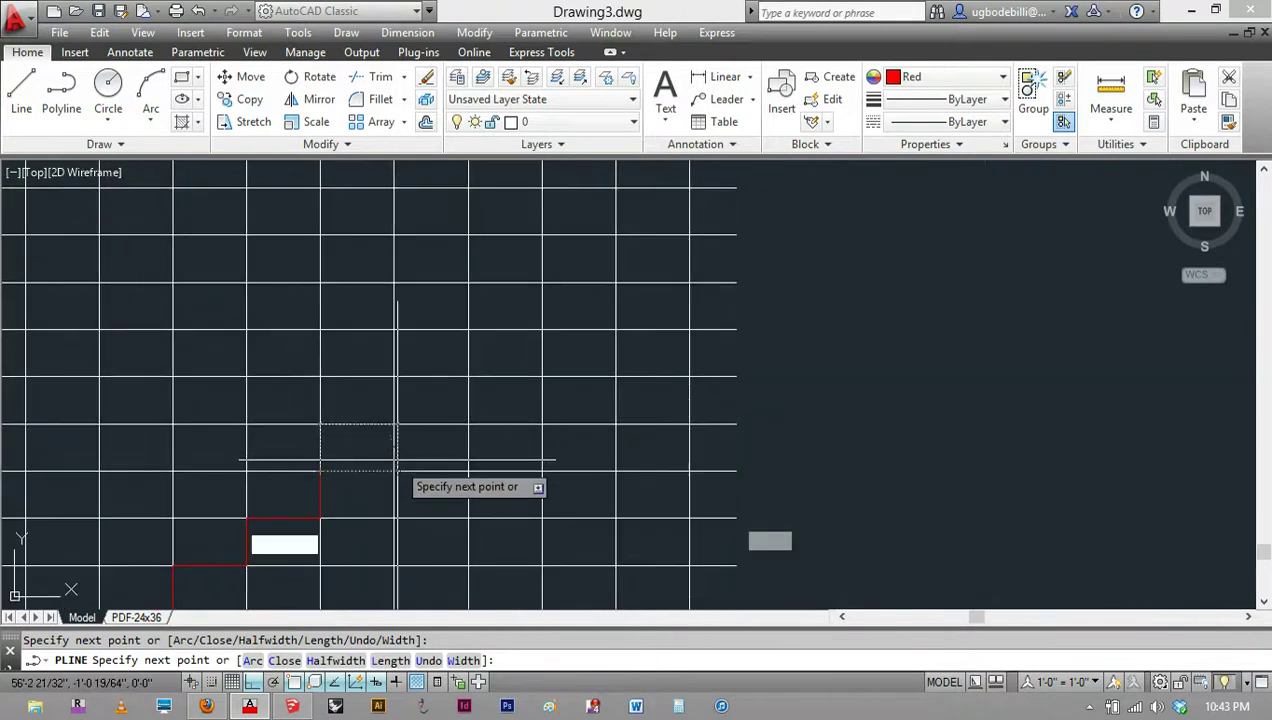
click(395, 445)
click(395, 424)
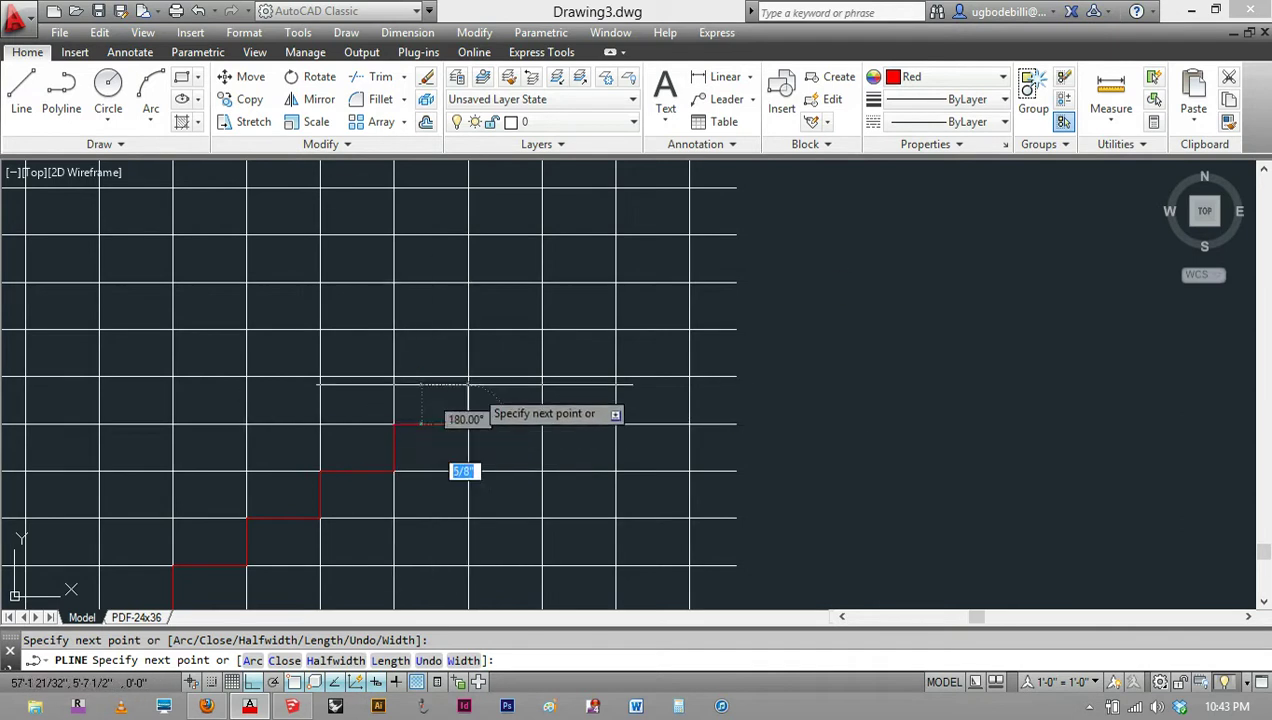
click(468, 424)
click(468, 376)
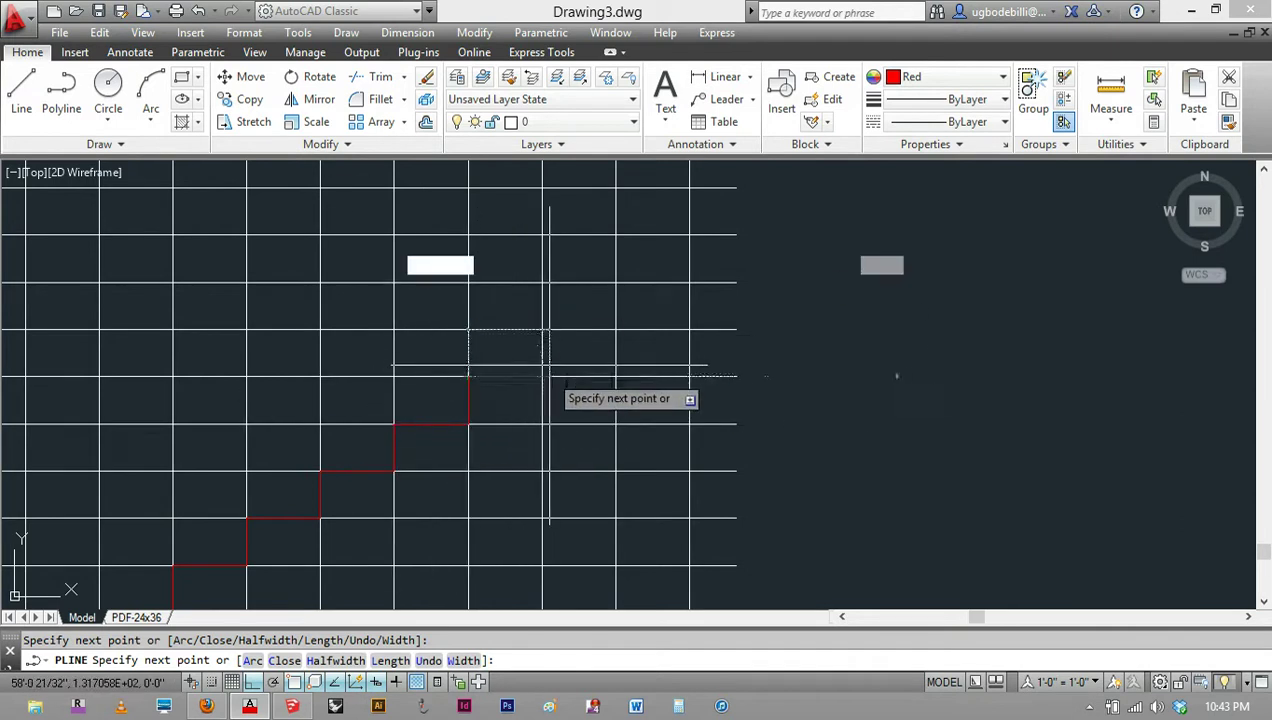
click(542, 376)
click(542, 330)
click(615, 330)
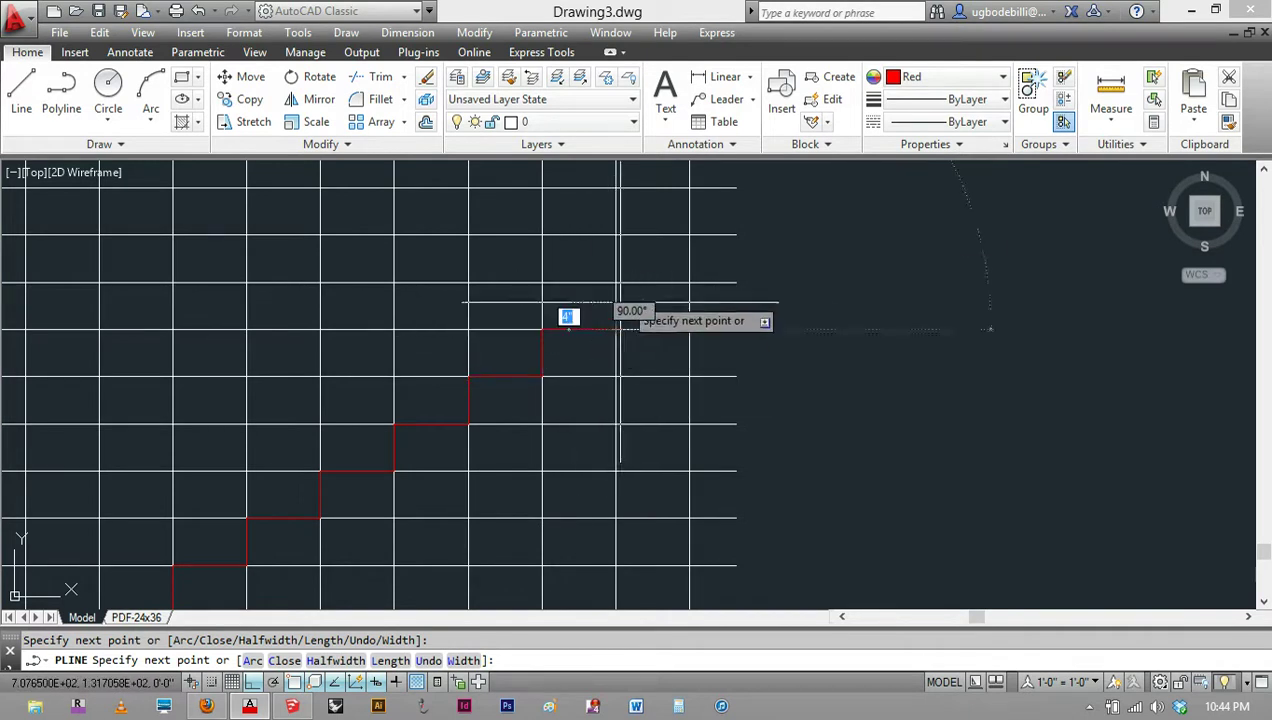
click(615, 283)
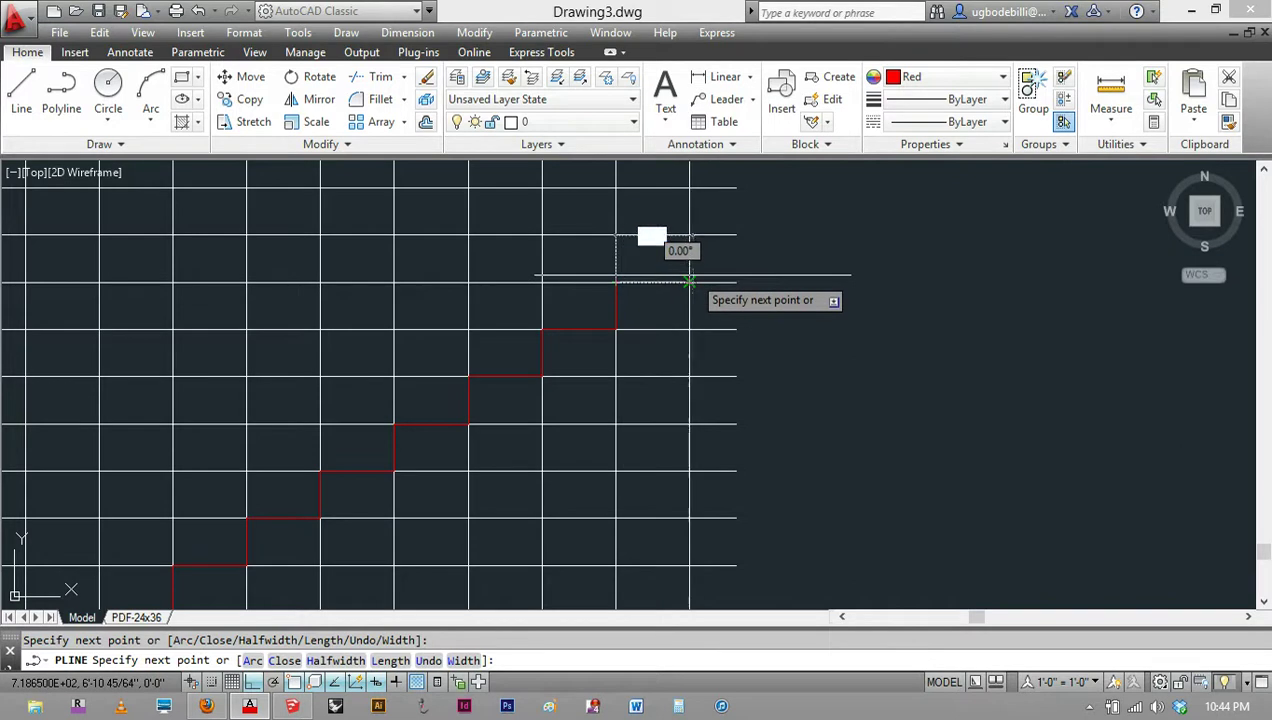
click(689, 283)
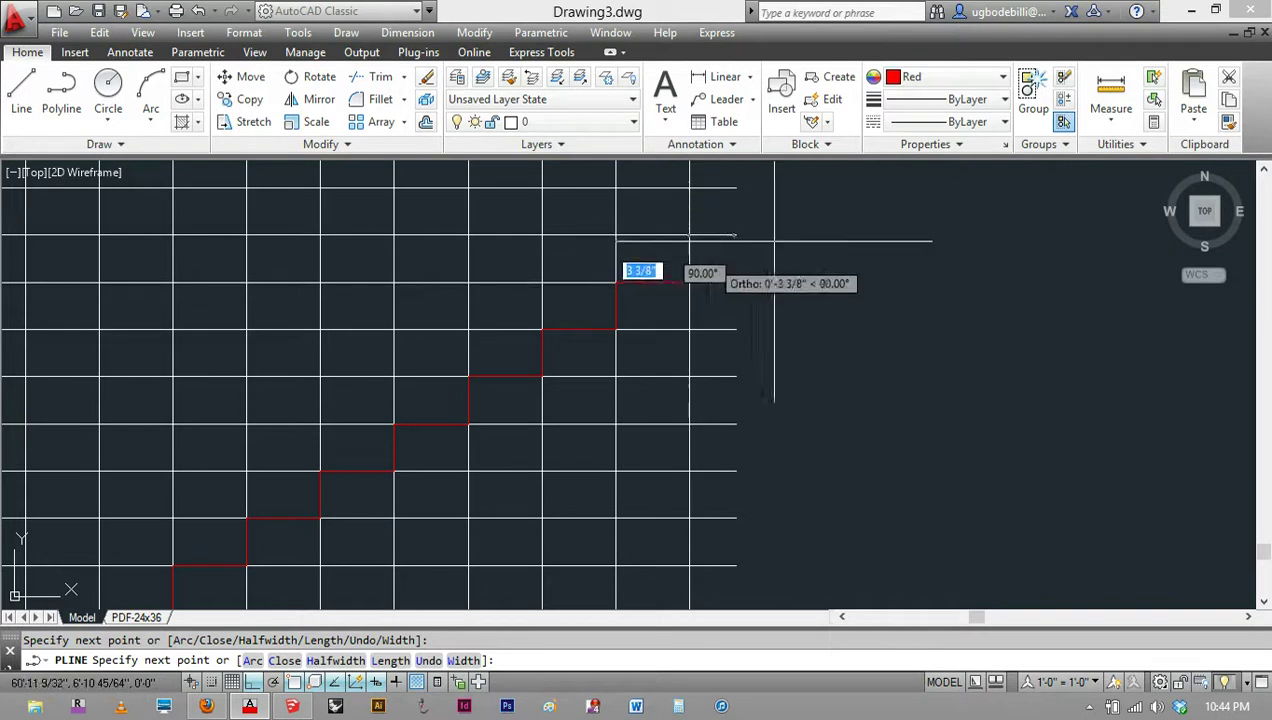
key(Escape)
Step: Delete all the white grid lines, keeping the red stair polyline out of the selection
scroll(738, 247, down, 6)
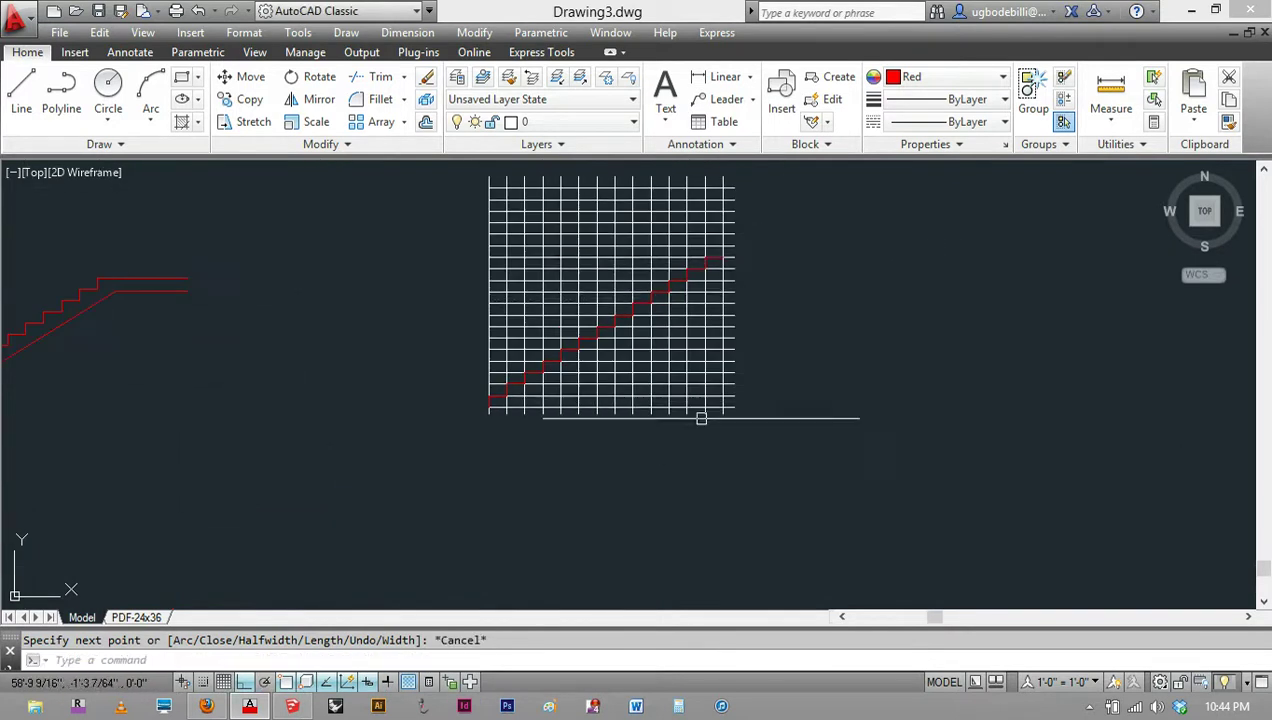
click(778, 430)
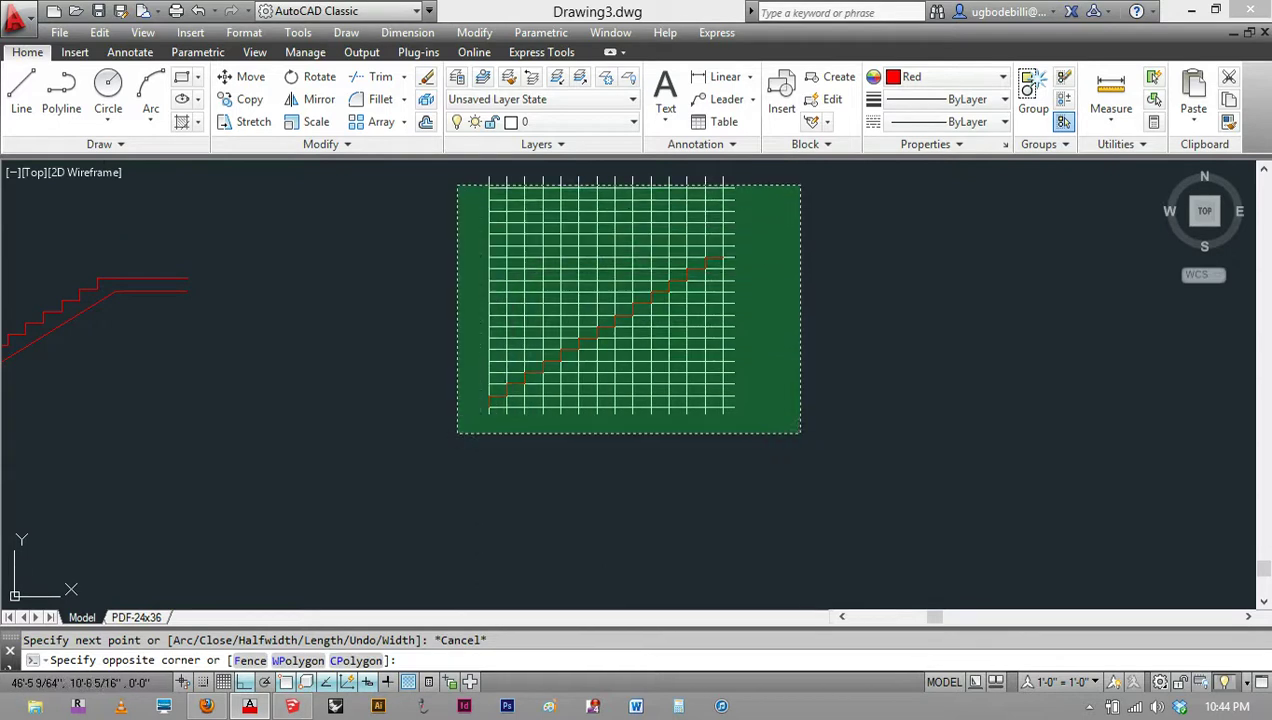
click(481, 250)
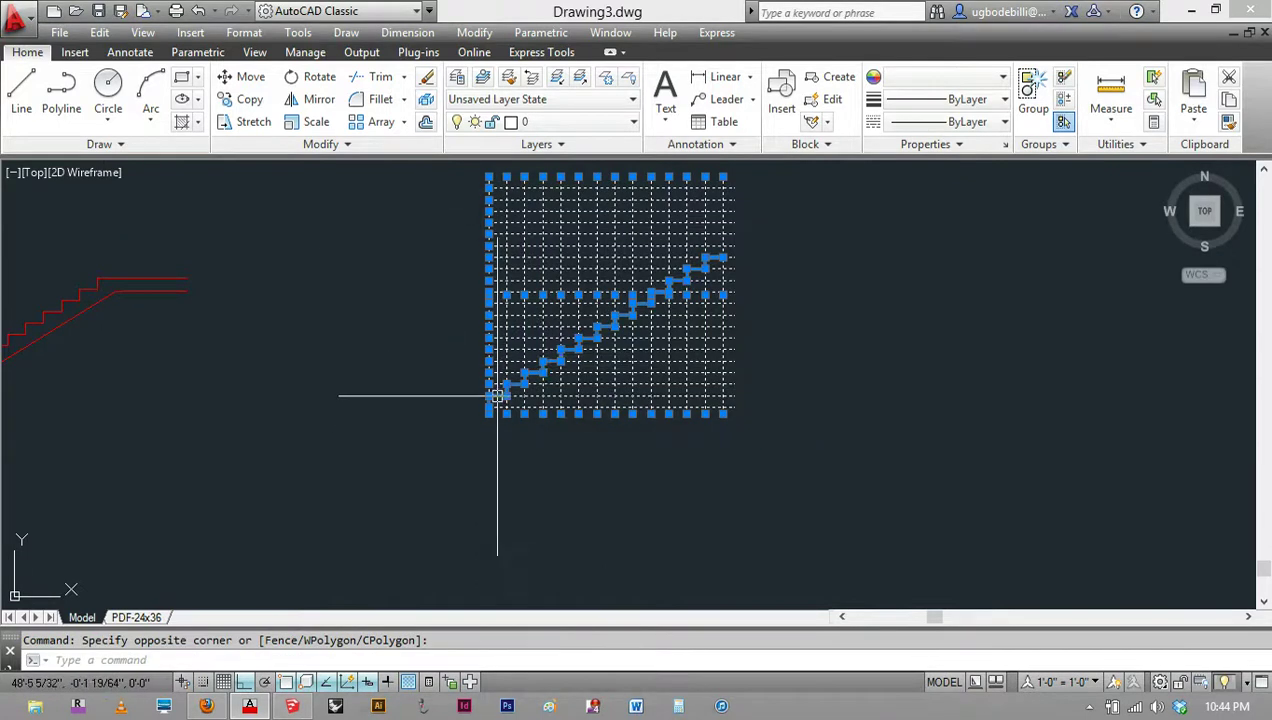
scroll(500, 397, up, 10)
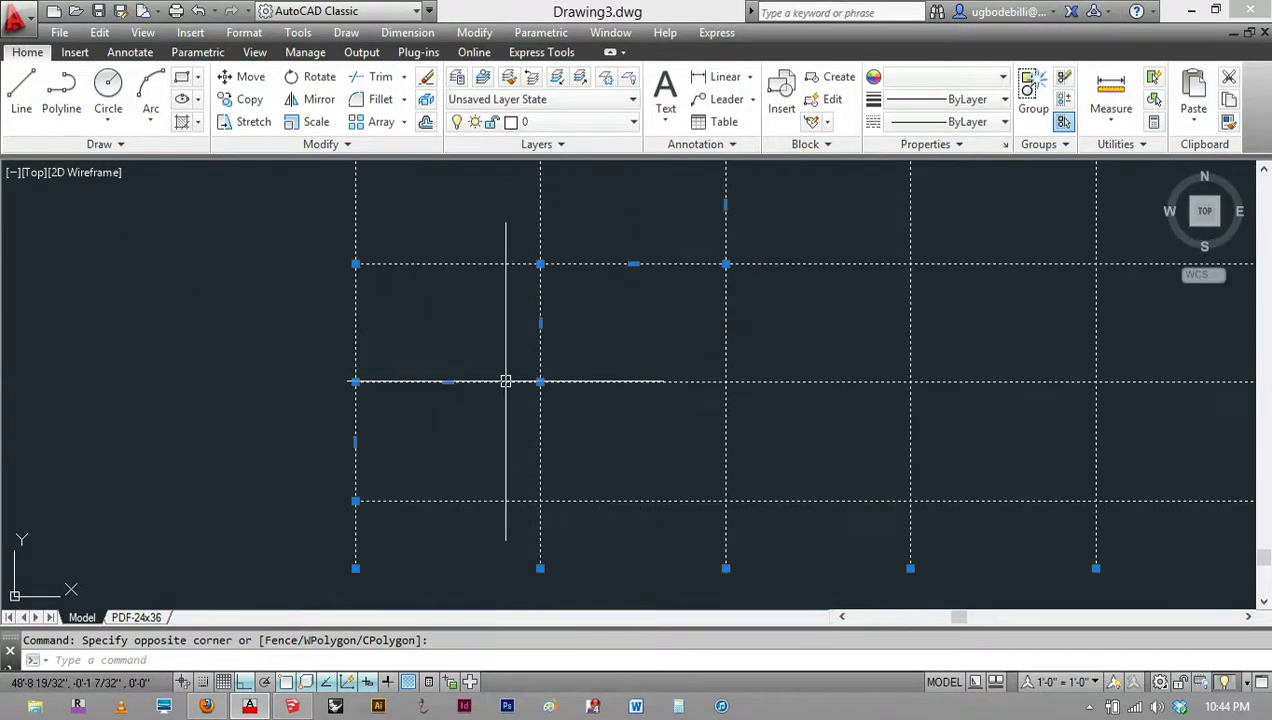
scroll(503, 370, down, 8)
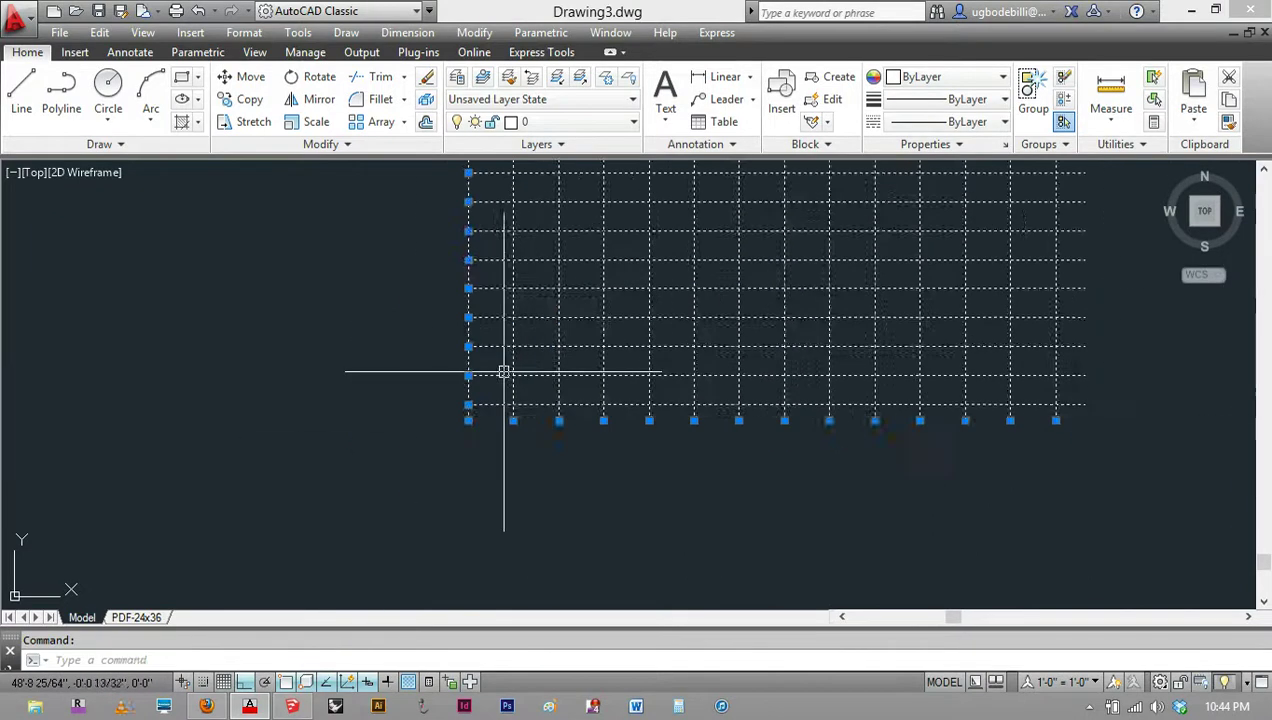
scroll(685, 283, up, 2)
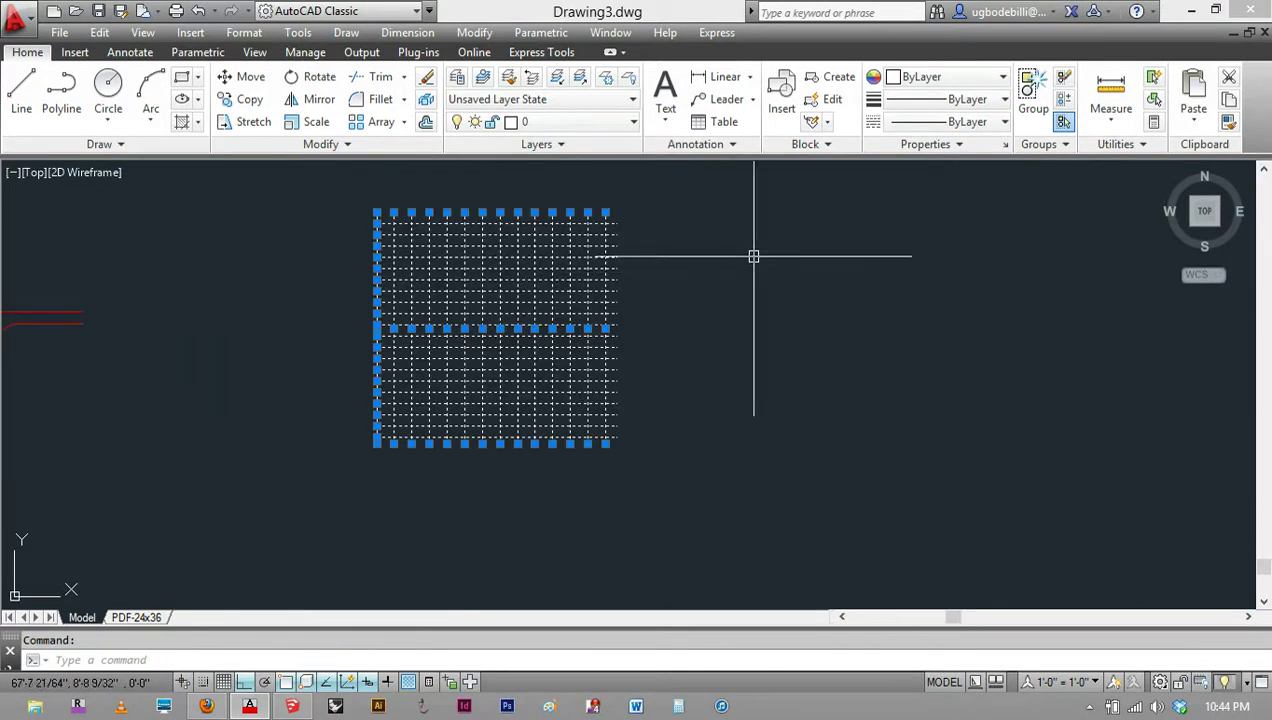
key(Delete)
Step: Draw a 44-inch horizontal landing line to the right from the end of the stair's top tread
scroll(600, 285, up, 3)
scroll(625, 284, up, 4)
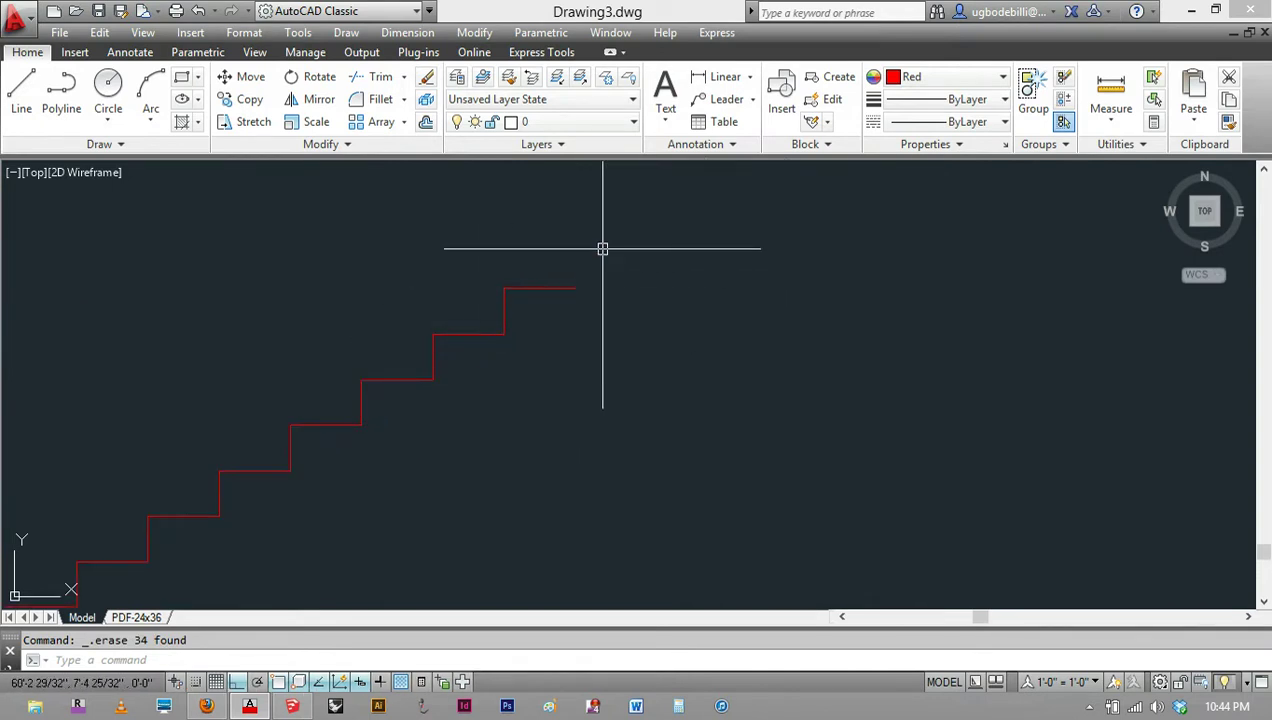
key(Return)
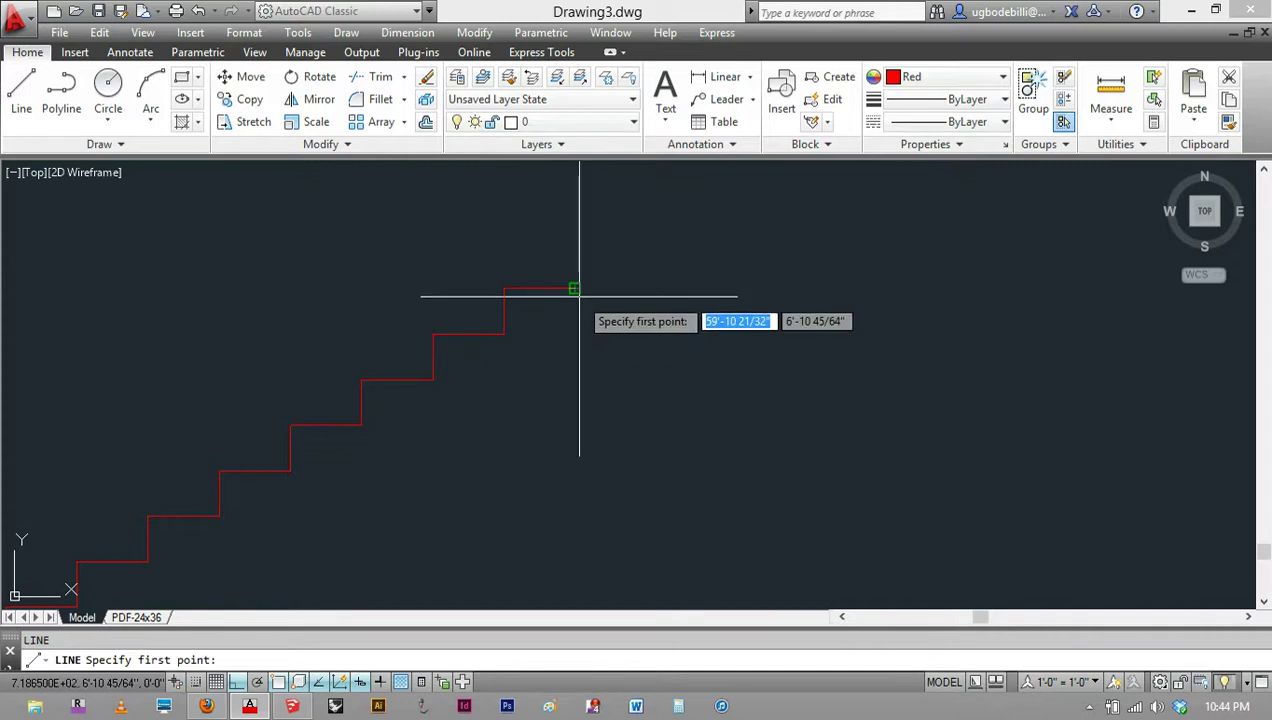
click(575, 288)
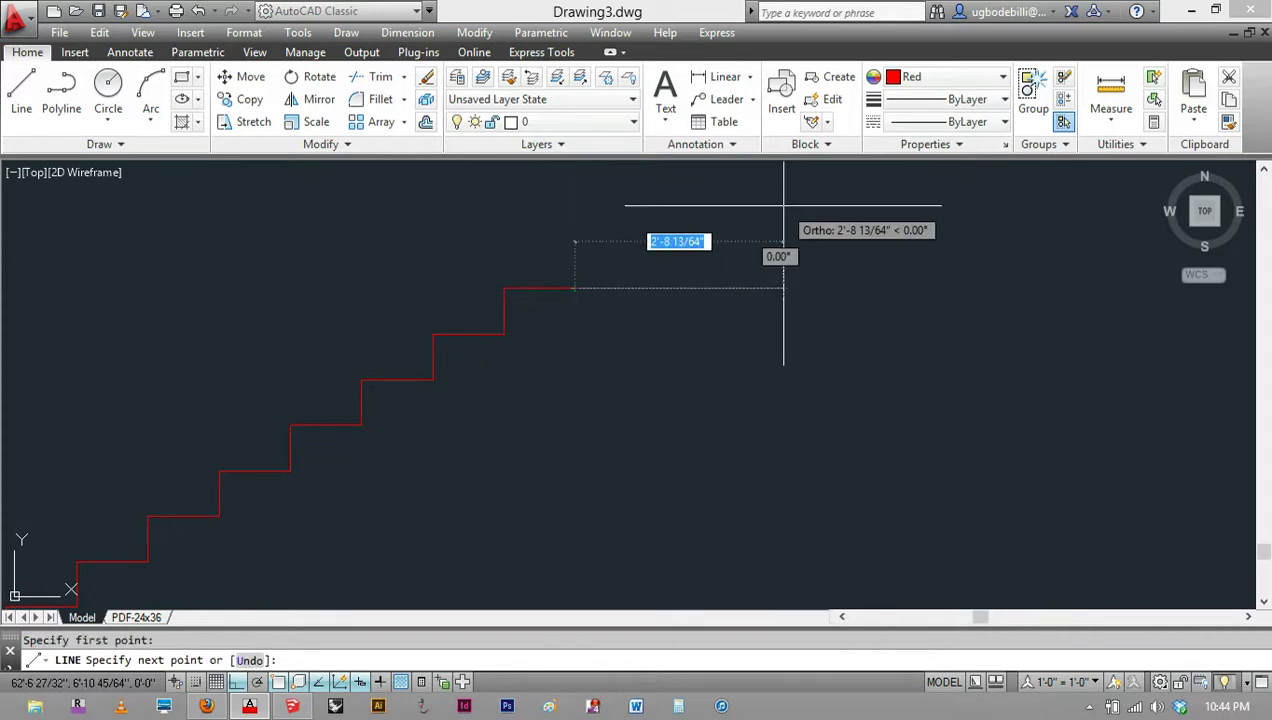
text(44)
key(Return)
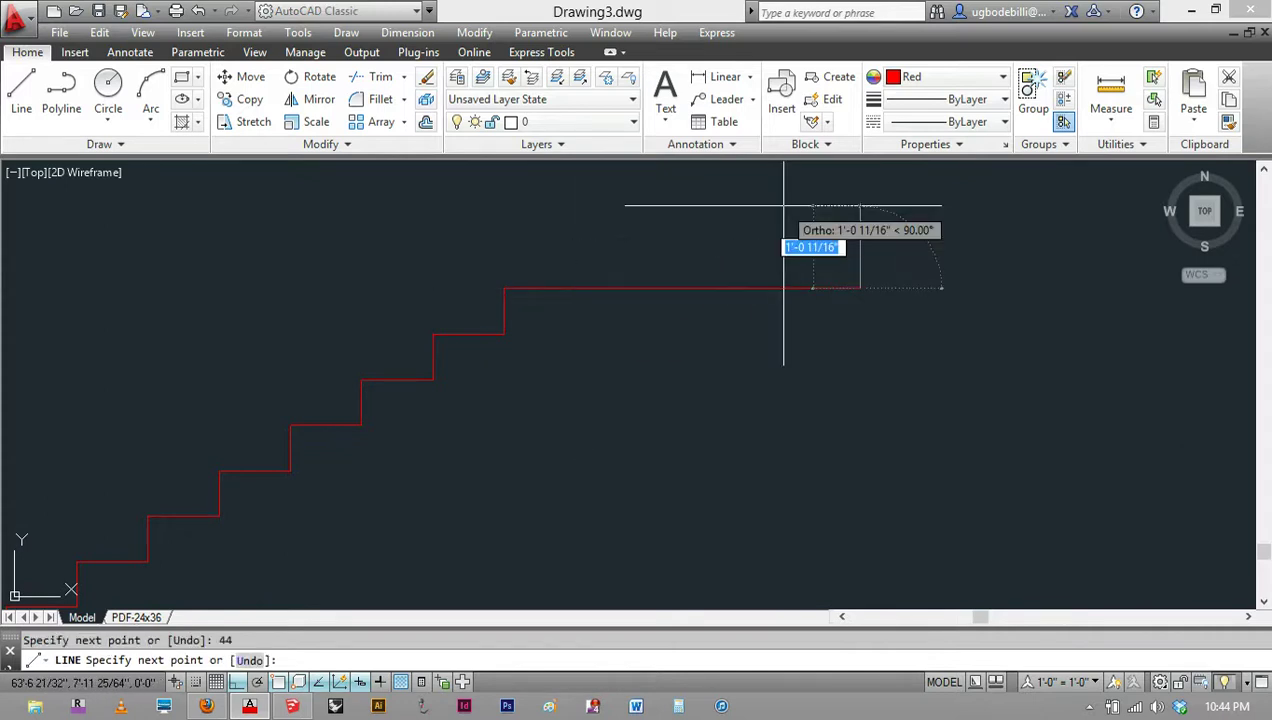
key(Escape)
Step: Draw an 11-inch horizontal base line to the right from the foot of the first riser, and turn Ortho off
scroll(780, 215, down, 2)
scroll(780, 215, down, 5)
scroll(650, 287, up, 5)
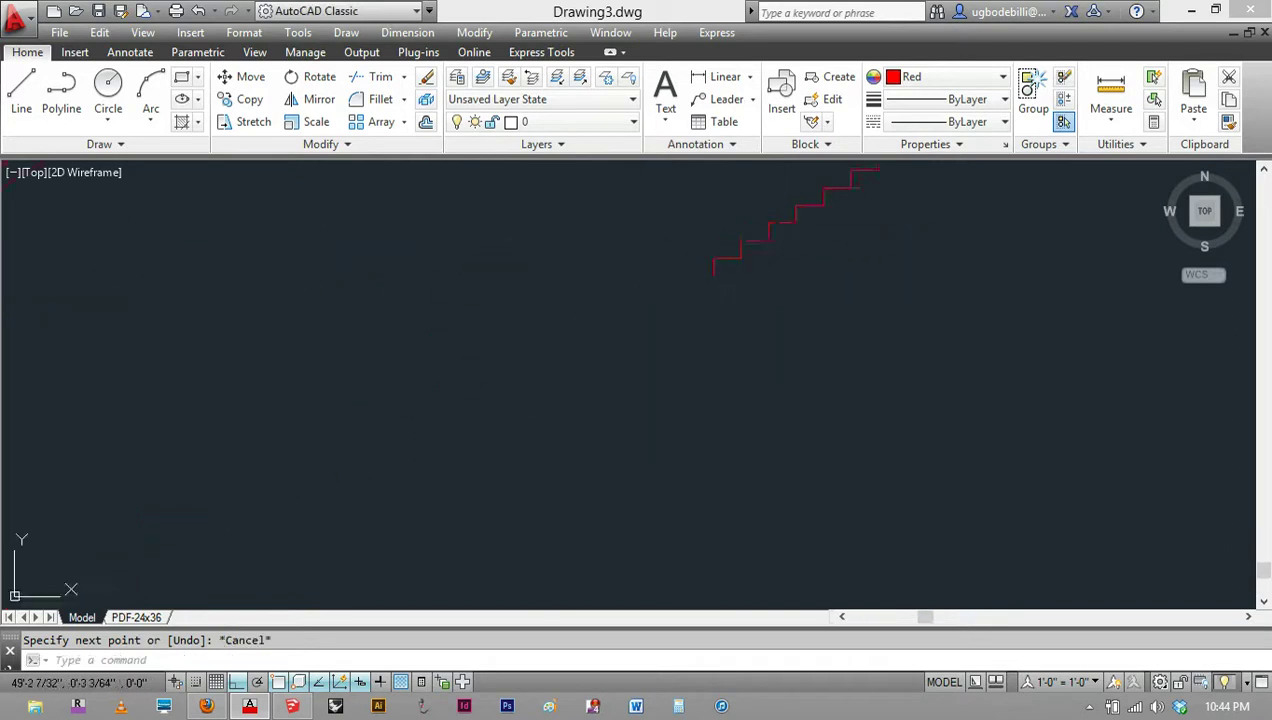
text(l)
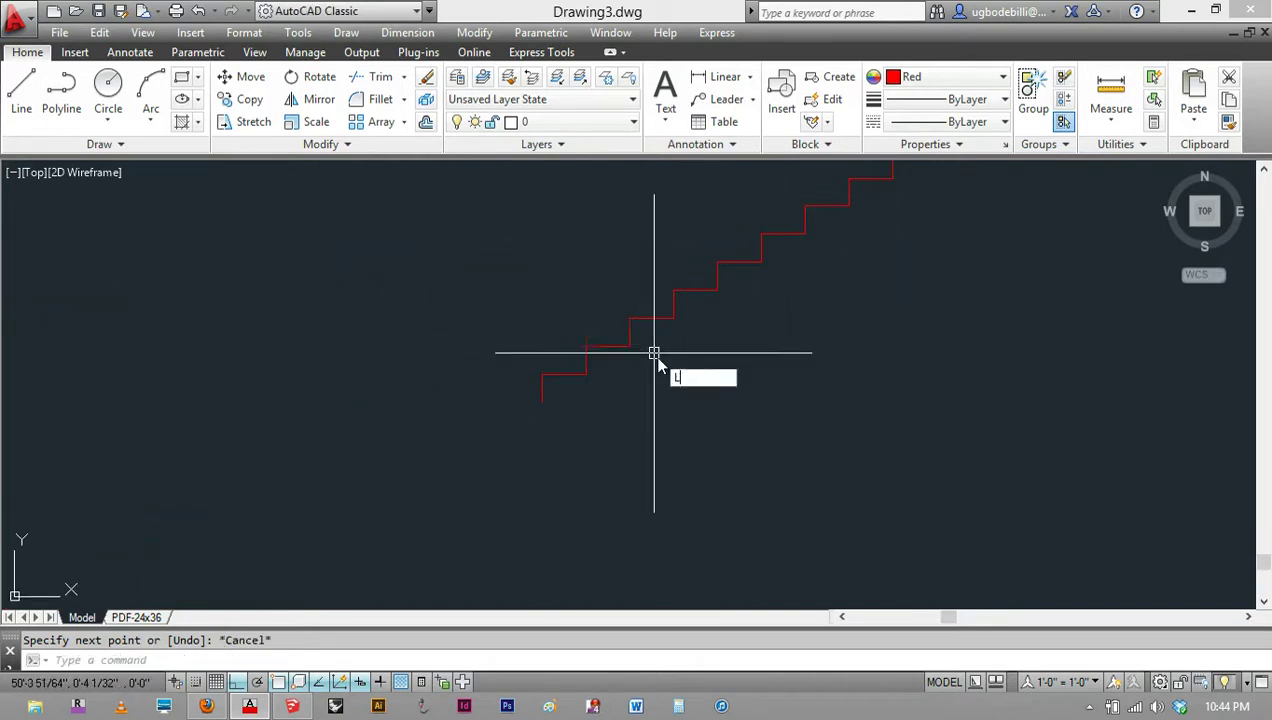
key(Return)
click(542, 404)
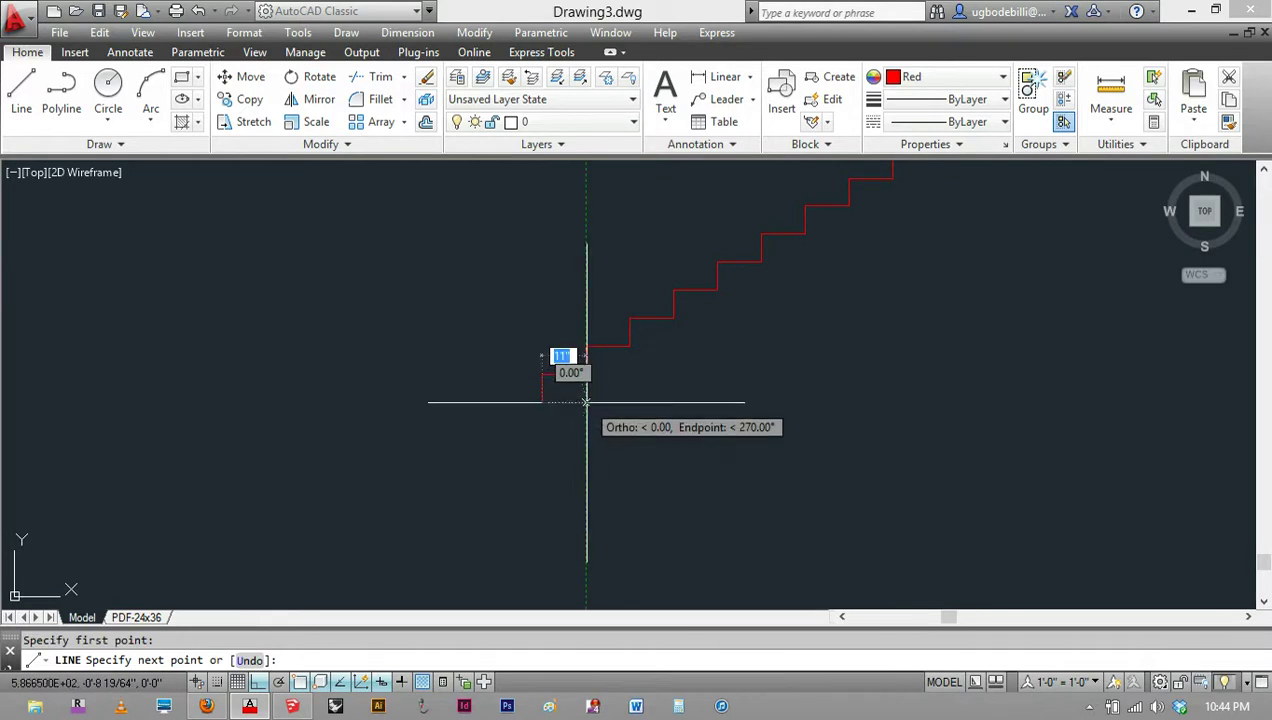
click(586, 402)
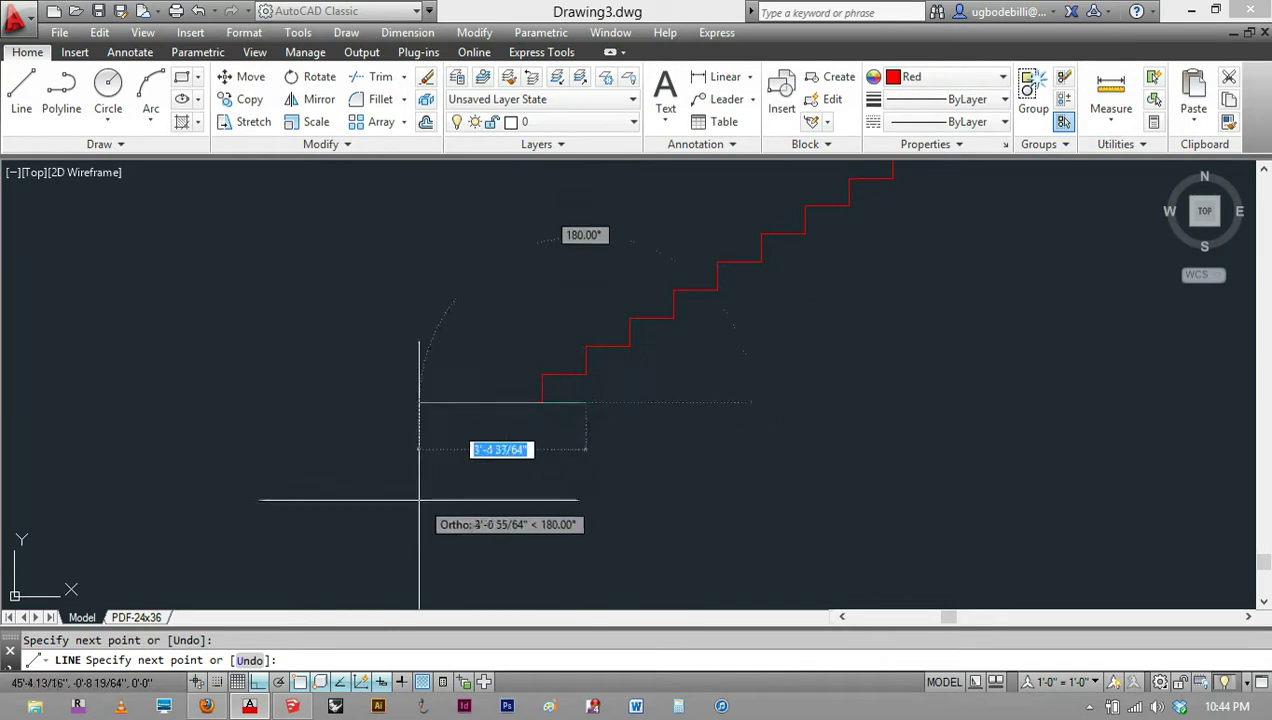
key(F8)
scroll(505, 446, down, 5)
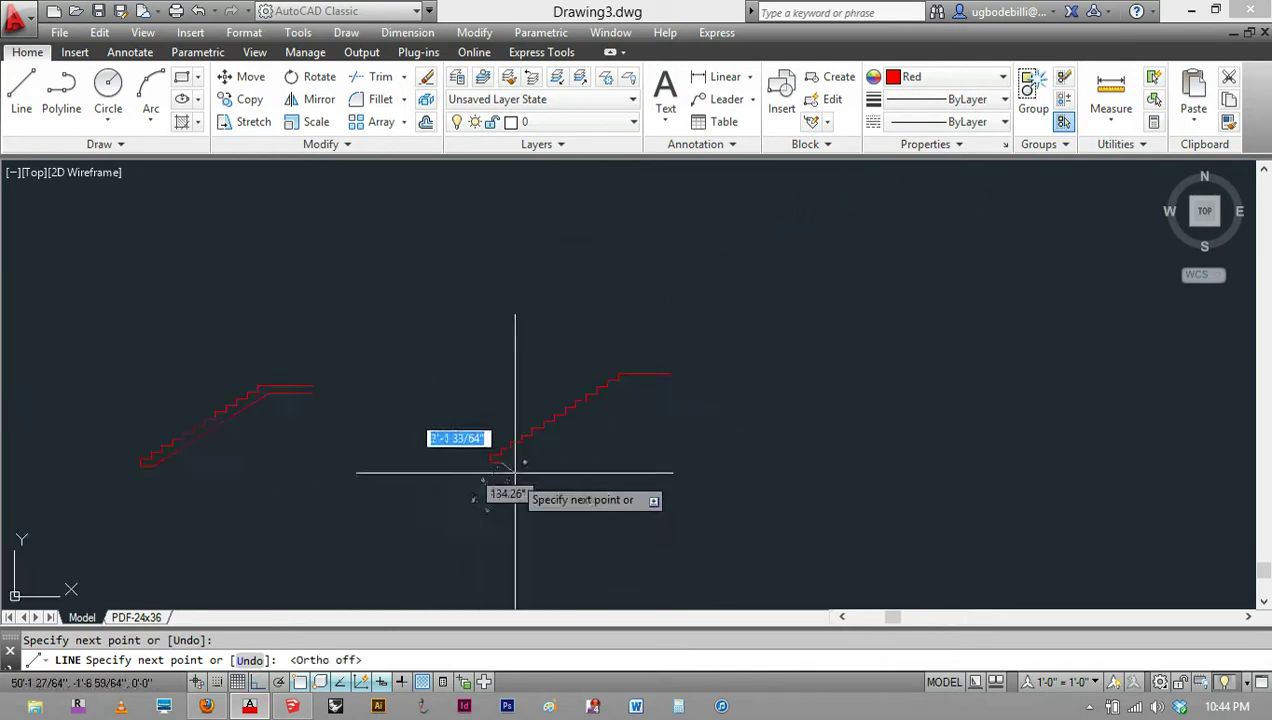
scroll(630, 397, up, 4)
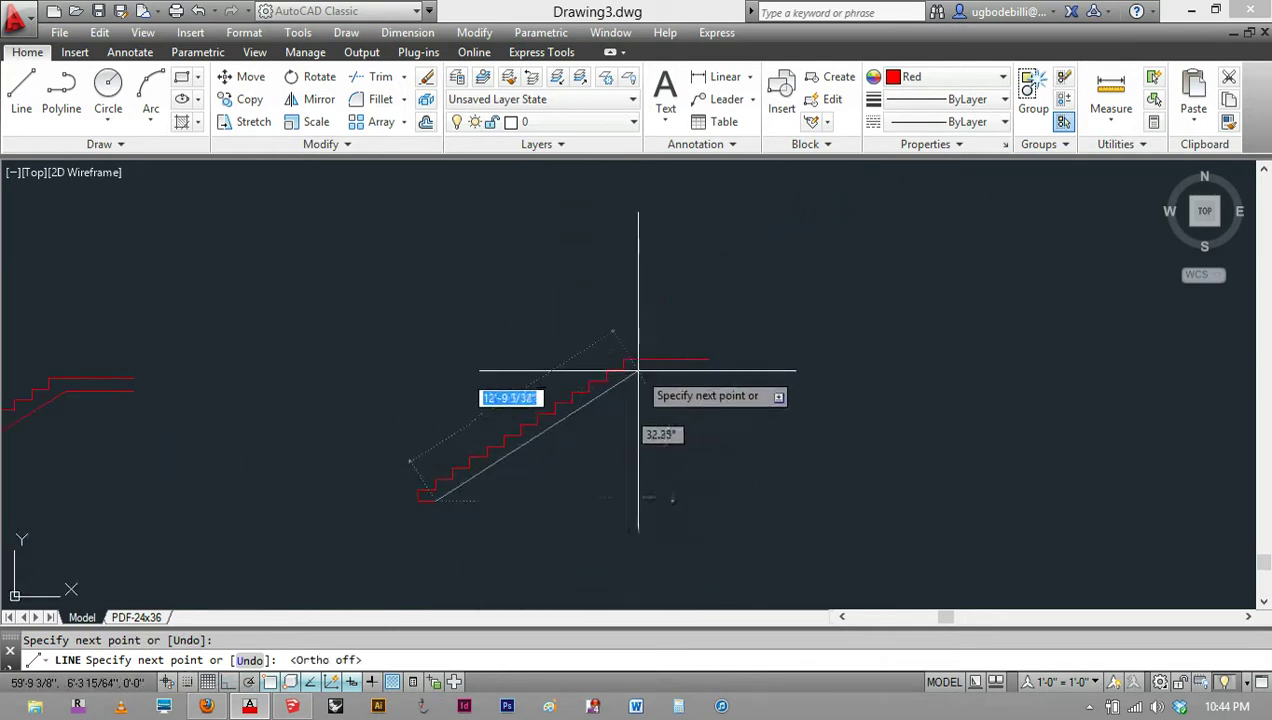
scroll(638, 370, up, 1)
scroll(638, 370, down, 3)
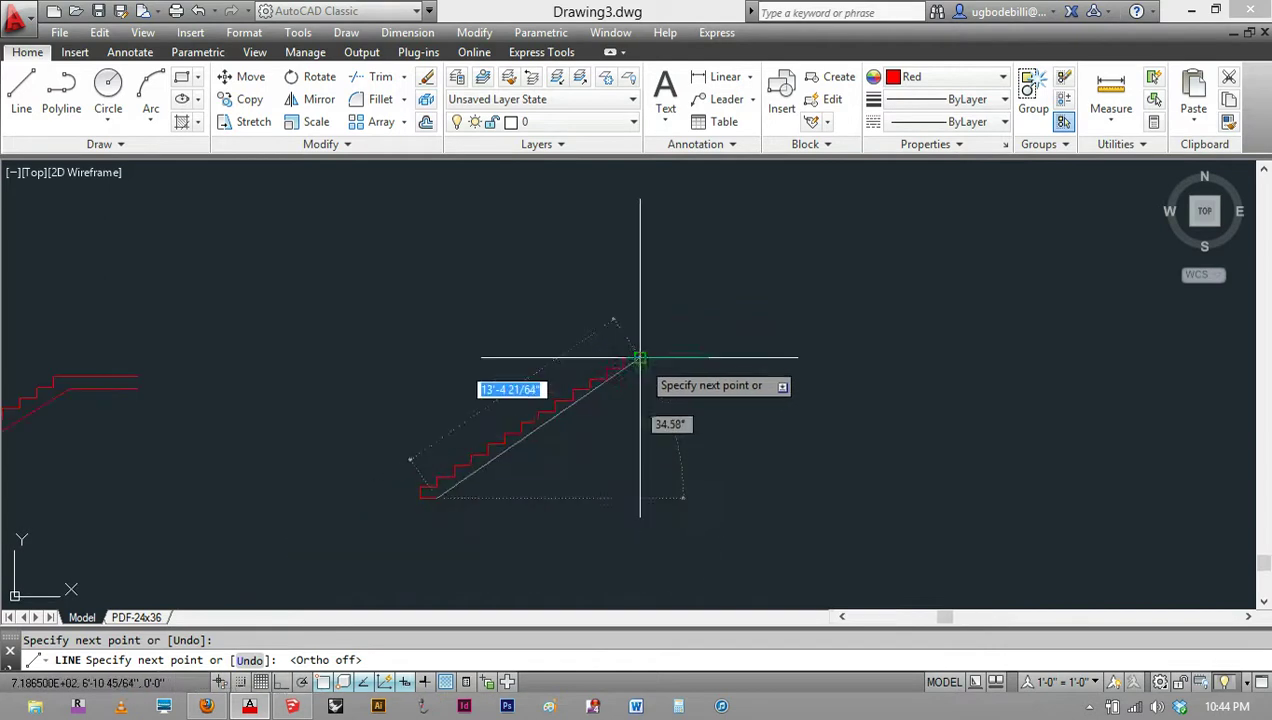
key(Escape)
Step: Offset the 44-inch landing line 8 inches downward to form the underside of the landing
scroll(636, 380, up, 3)
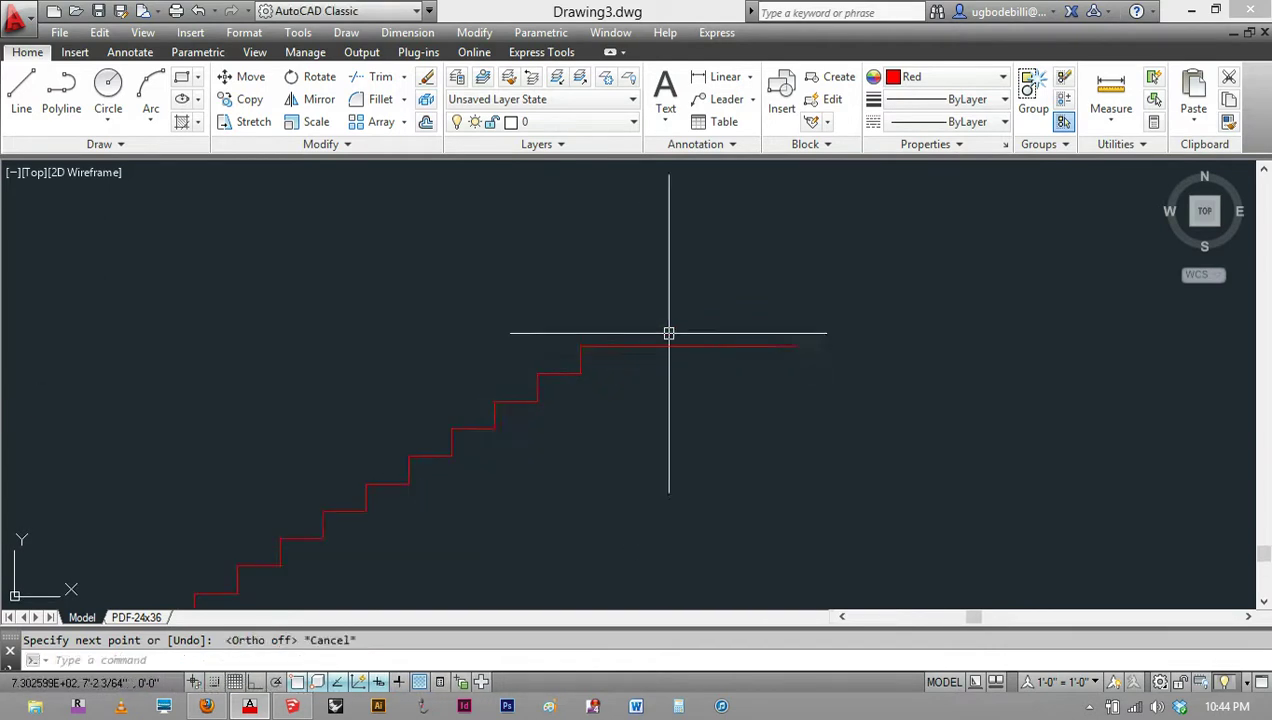
click(727, 346)
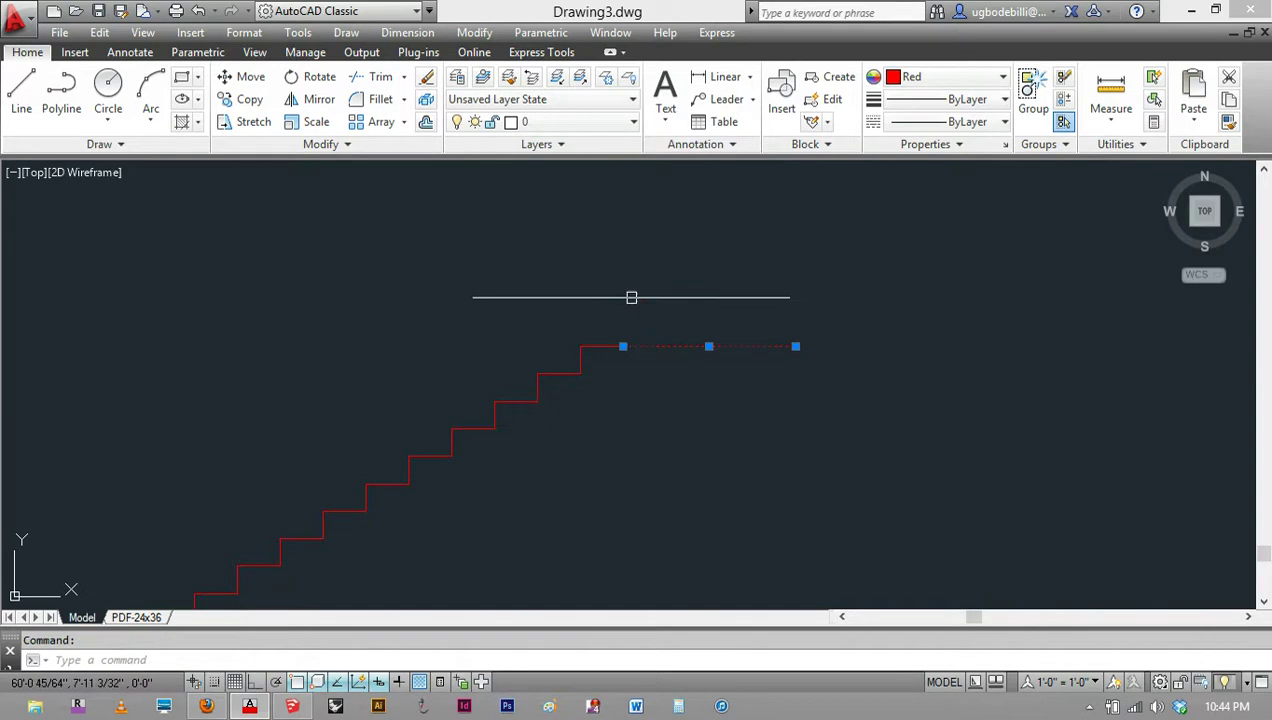
text(o)
key(Return)
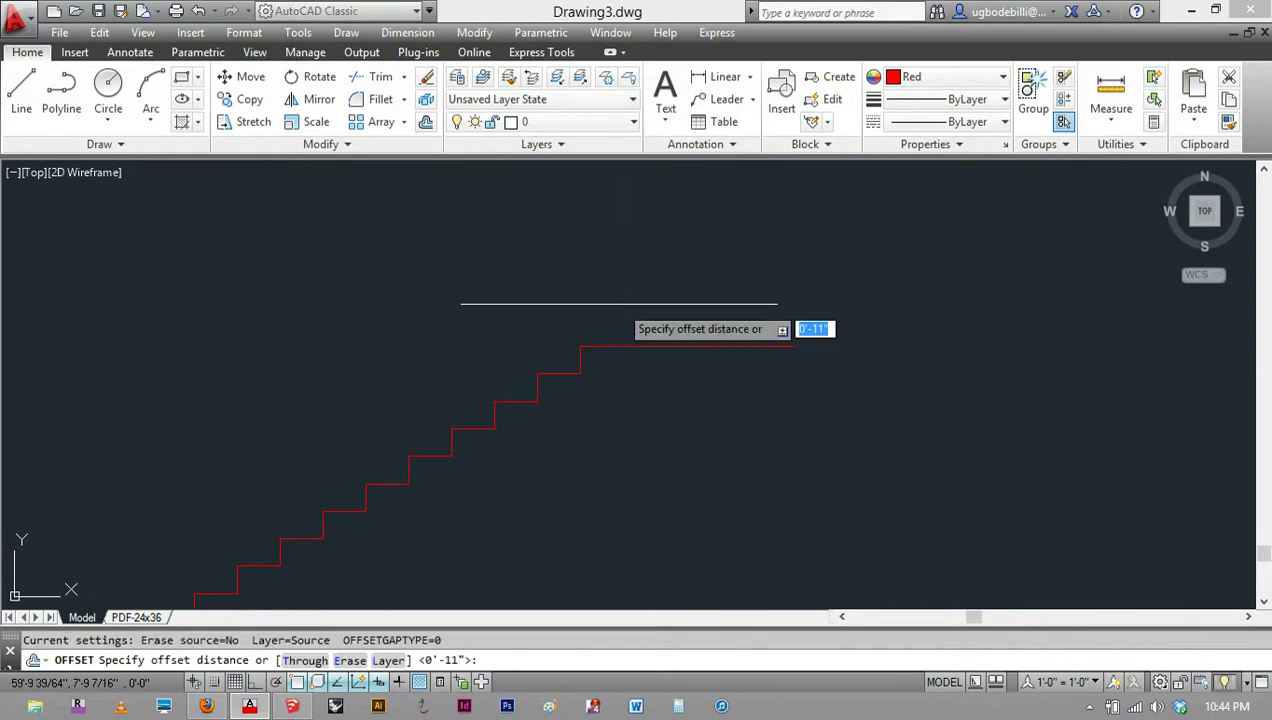
key(Return)
click(688, 390)
scroll(705, 287, down, 3)
key(Escape)
Step: Draw the sloped underside line from the free end of the base line to the start of the lower landing line
text(l)
key(Return)
scroll(474, 420, up, 4)
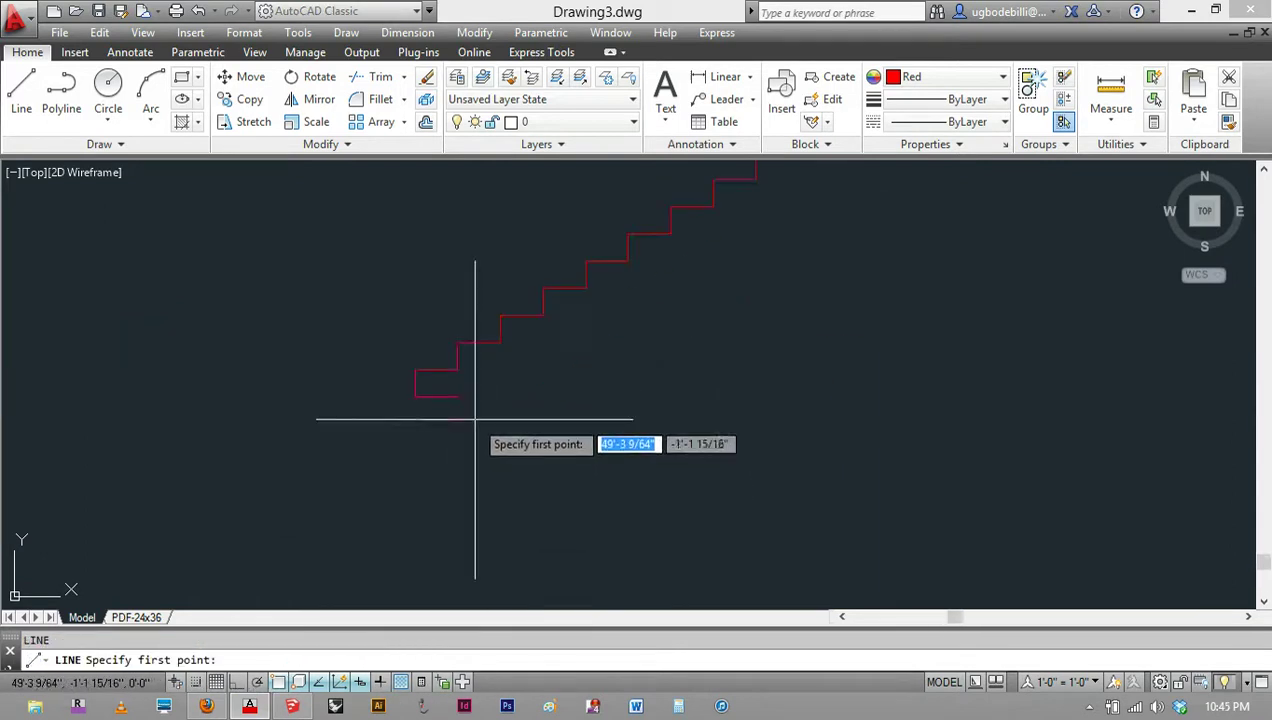
click(458, 419)
scroll(458, 415, down, 3)
scroll(470, 430, up, 5)
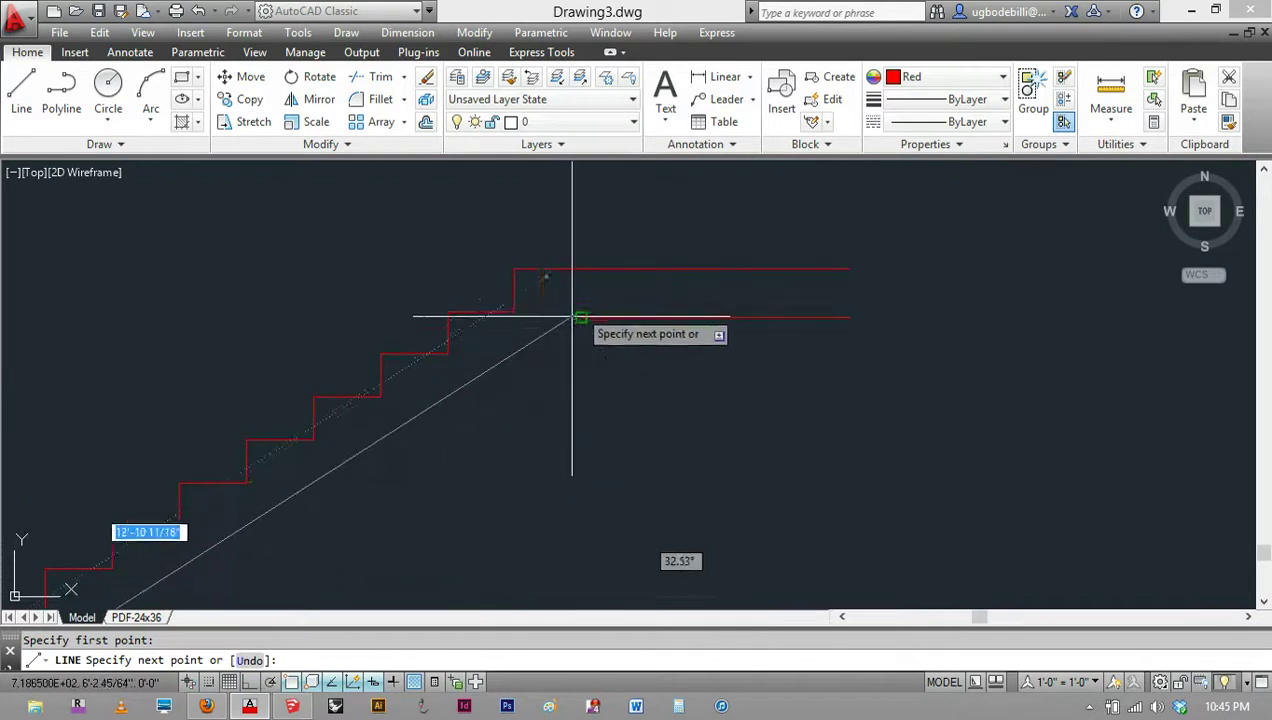
click(577, 317)
key(Return)
scroll(571, 358, down, 5)
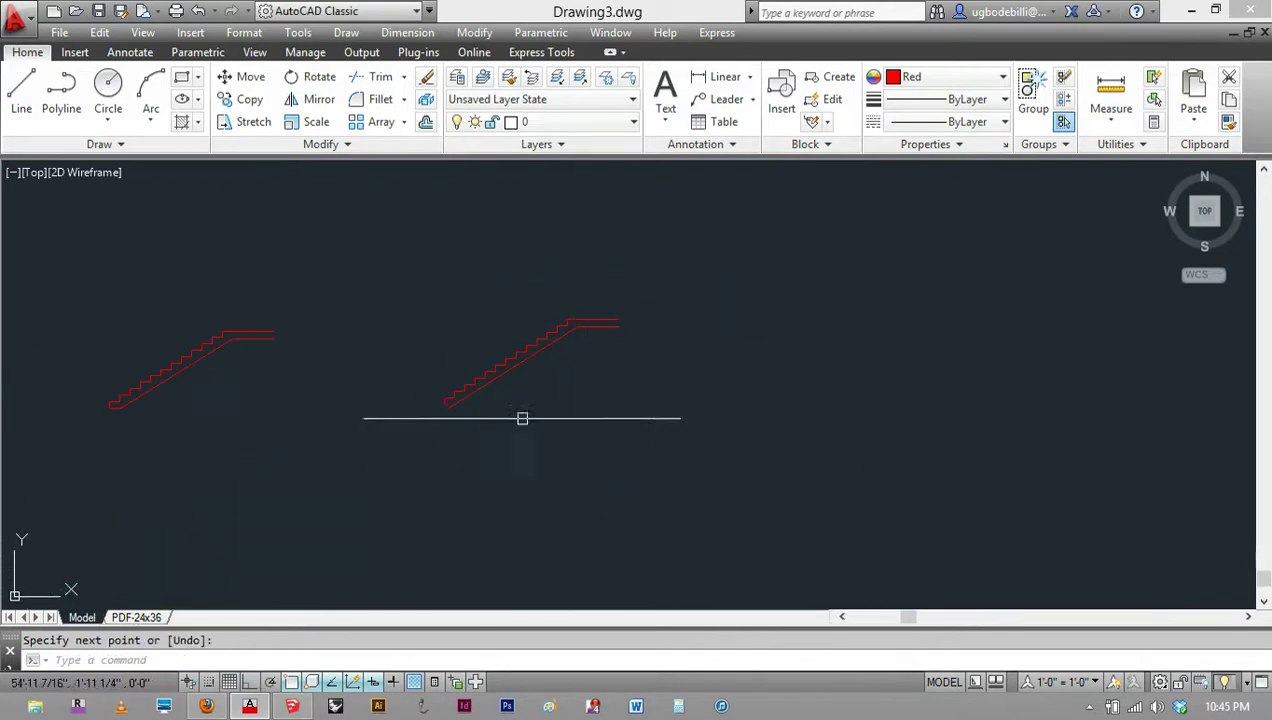
Step: Write the whole newly drawn stair profile out with WBLOCK to a drawing file named STAIR.dwg on the Desktop
scroll(468, 405, down, 2)
scroll(542, 384, up, 4)
click(662, 485)
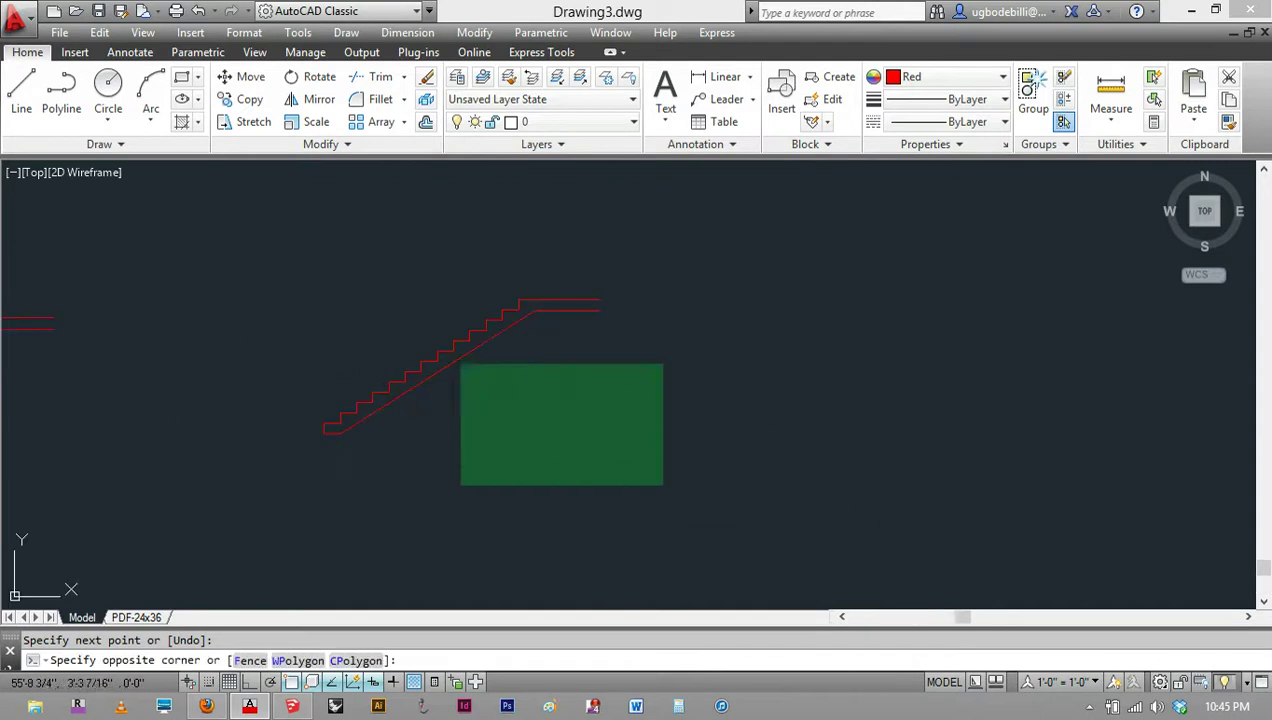
click(253, 179)
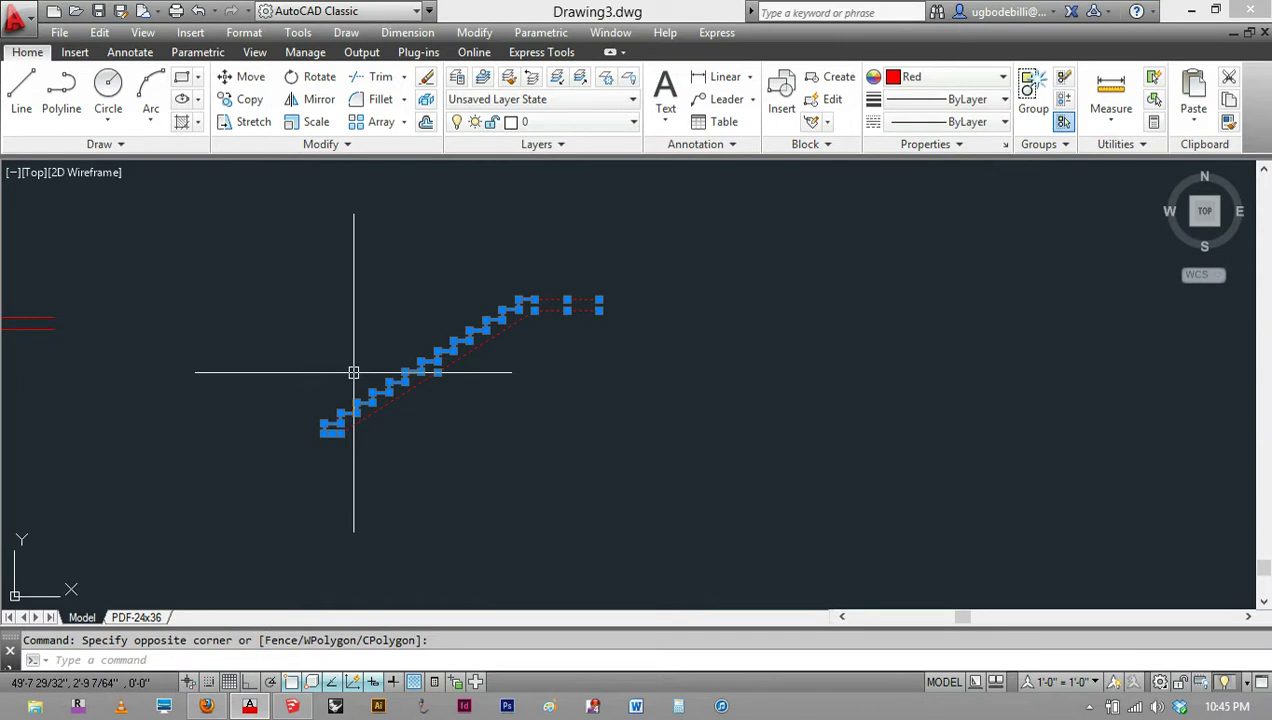
text(WBLOCK)
key(Return)
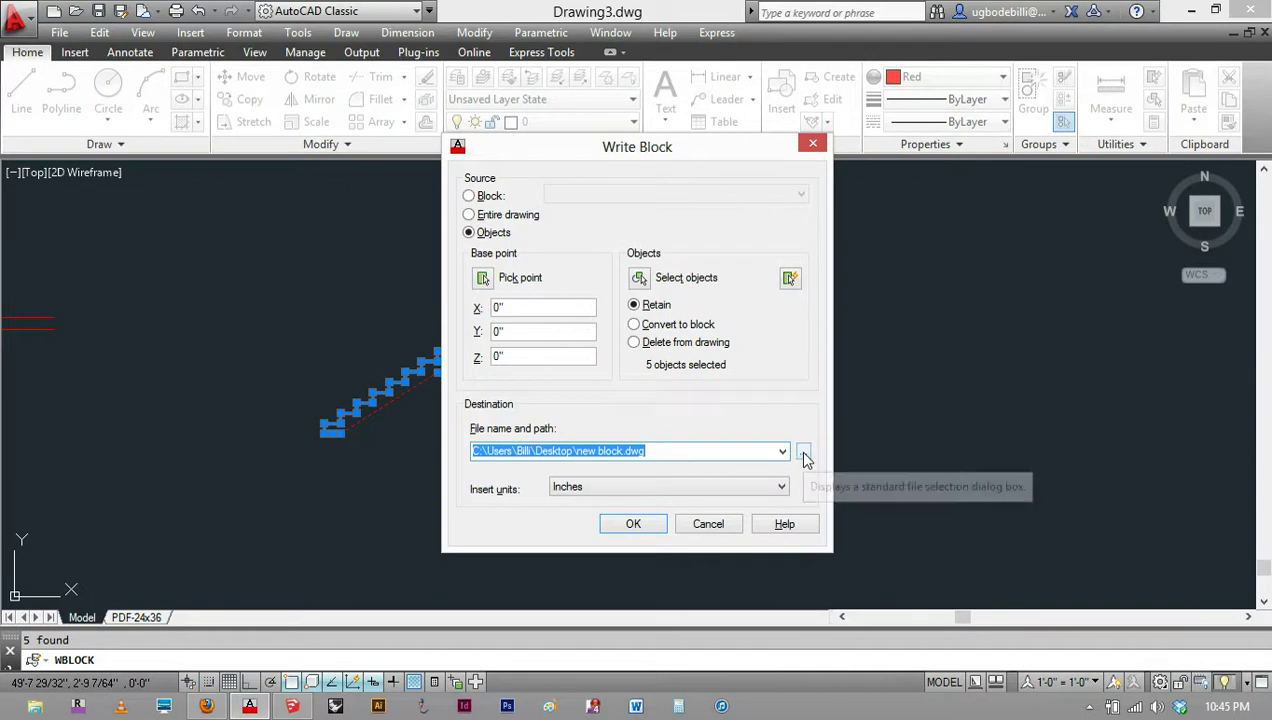
click(804, 456)
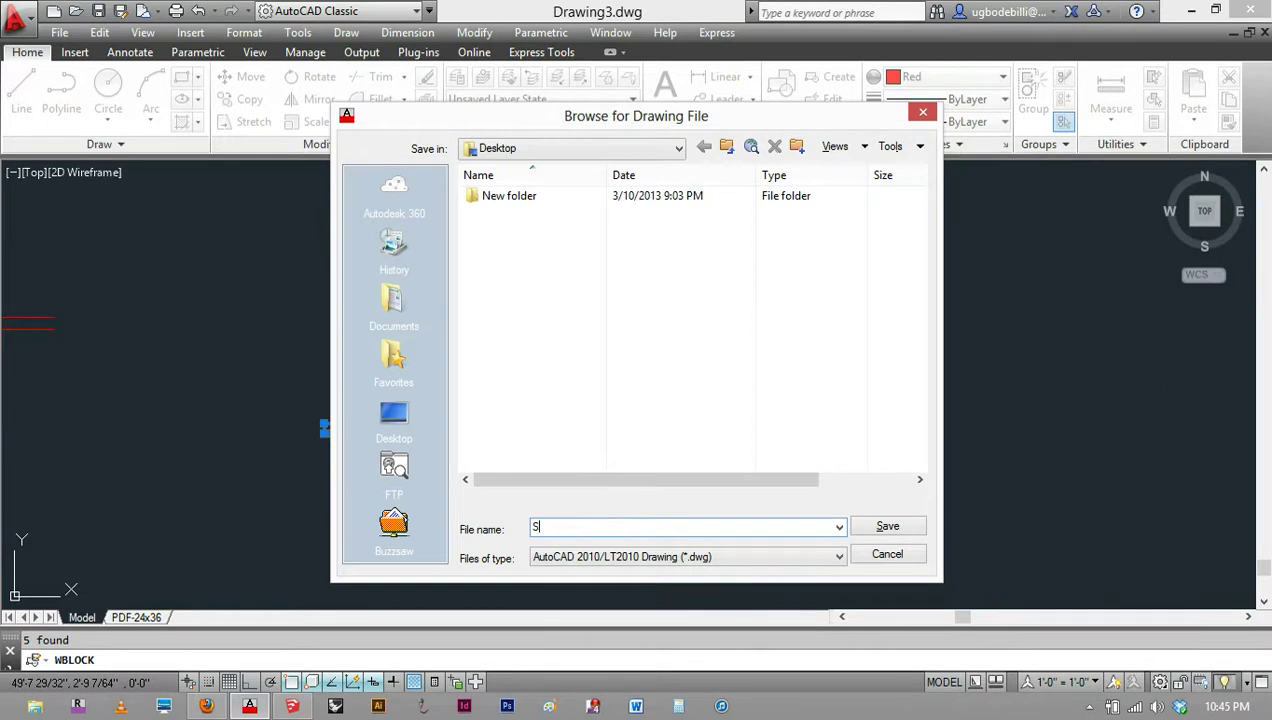
key(Return)
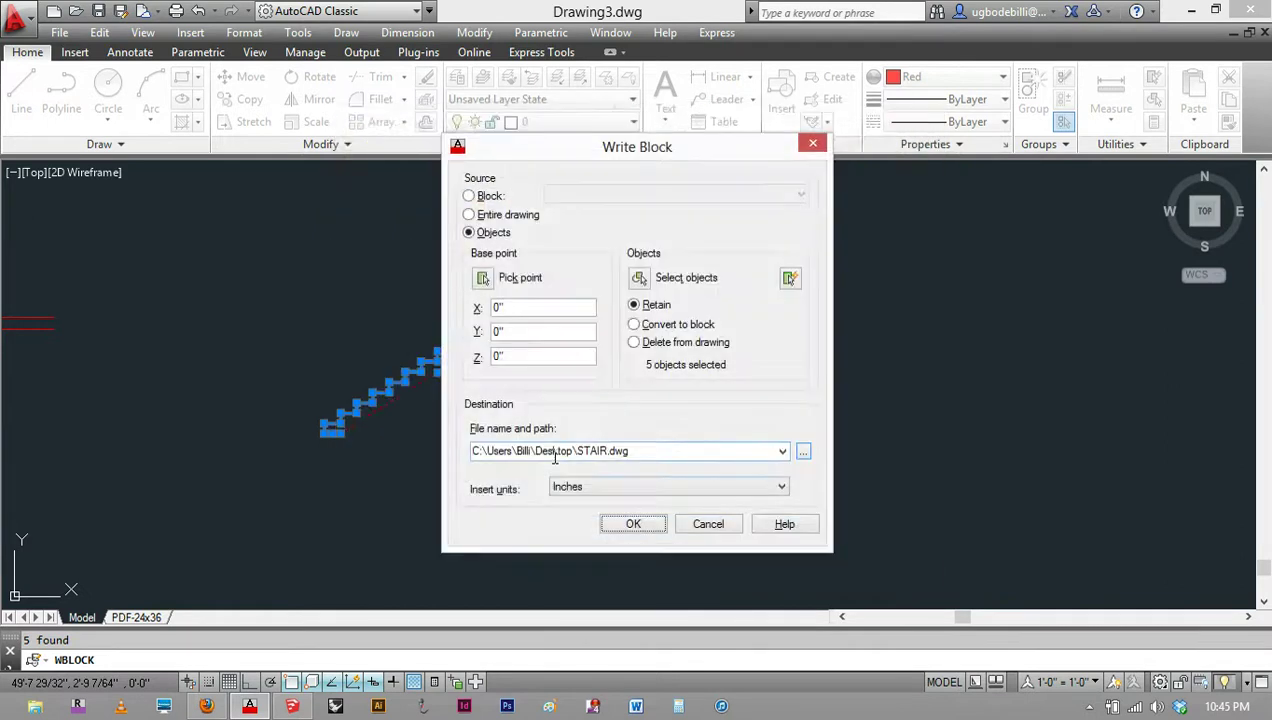
click(804, 454)
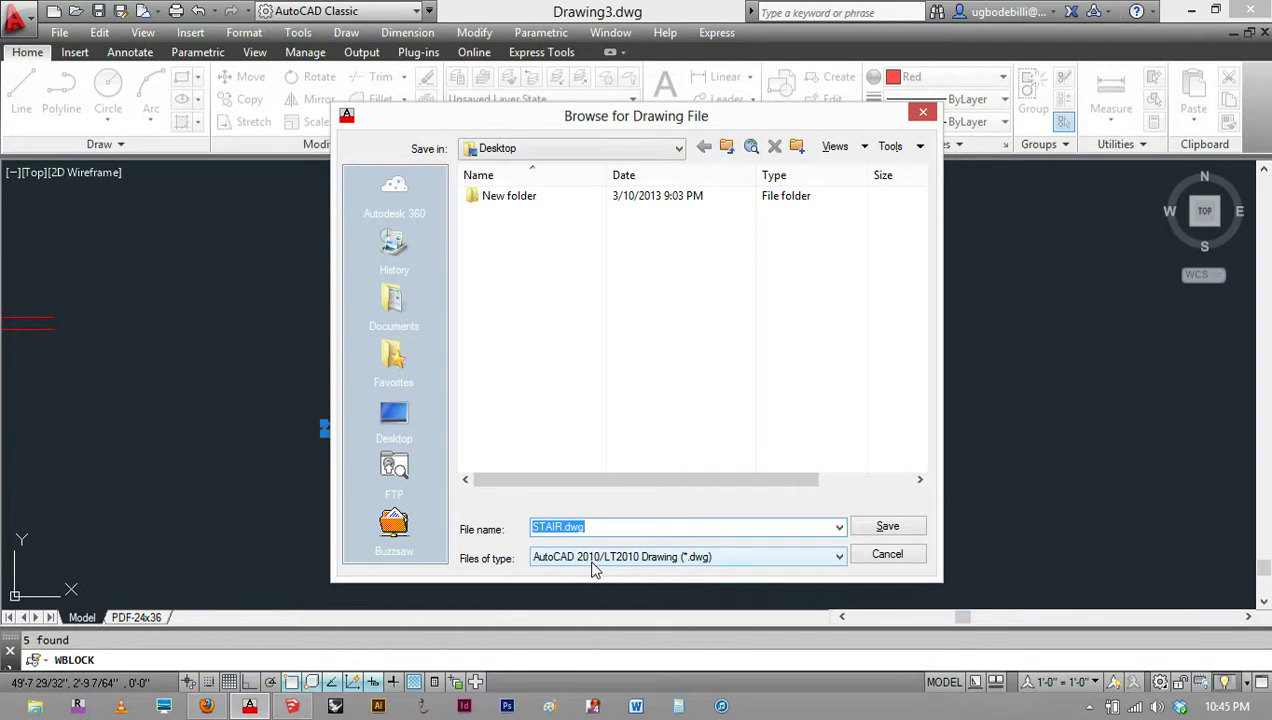
click(886, 555)
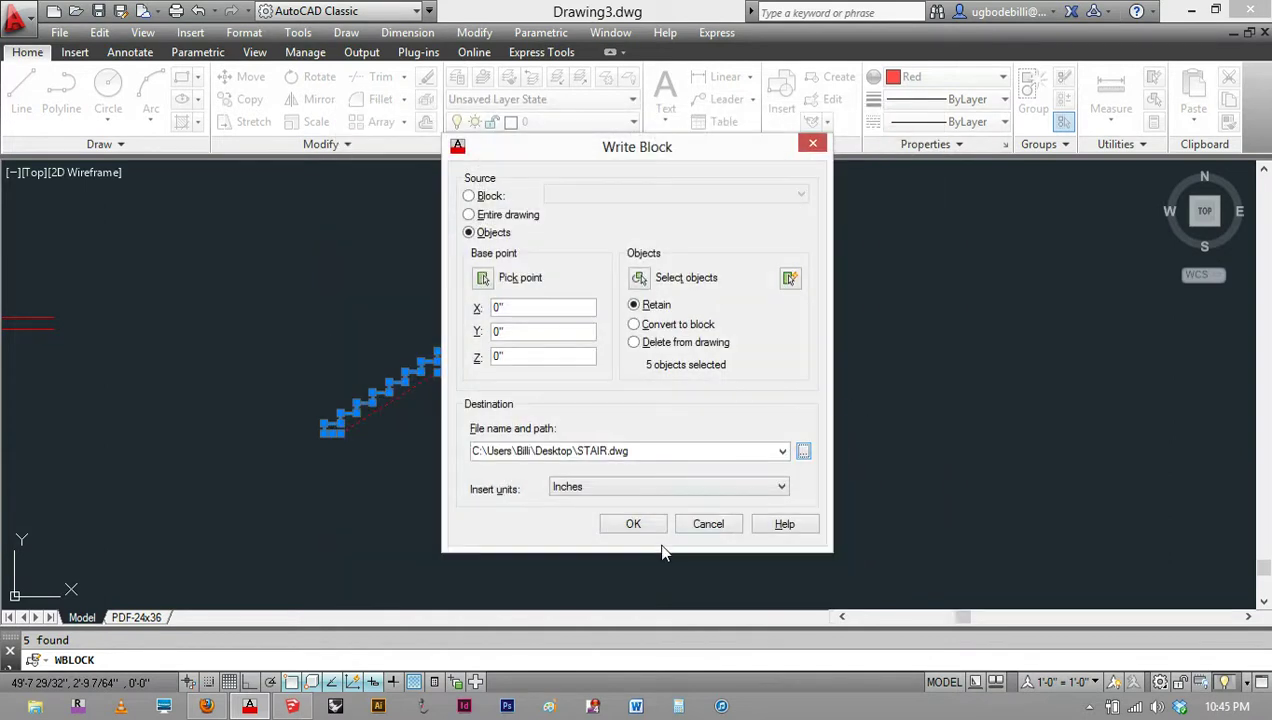
click(646, 526)
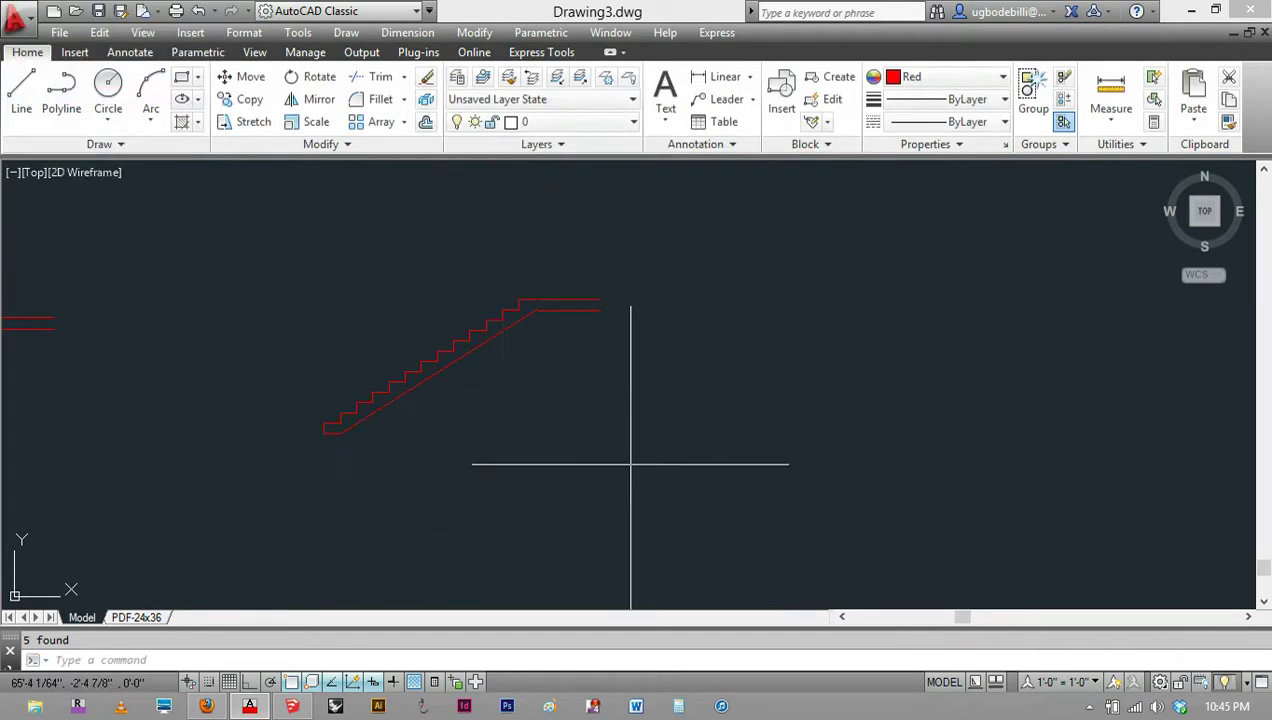
Step: Switch to SketchUp and start a new, empty model
click(1192, 9)
click(291, 707)
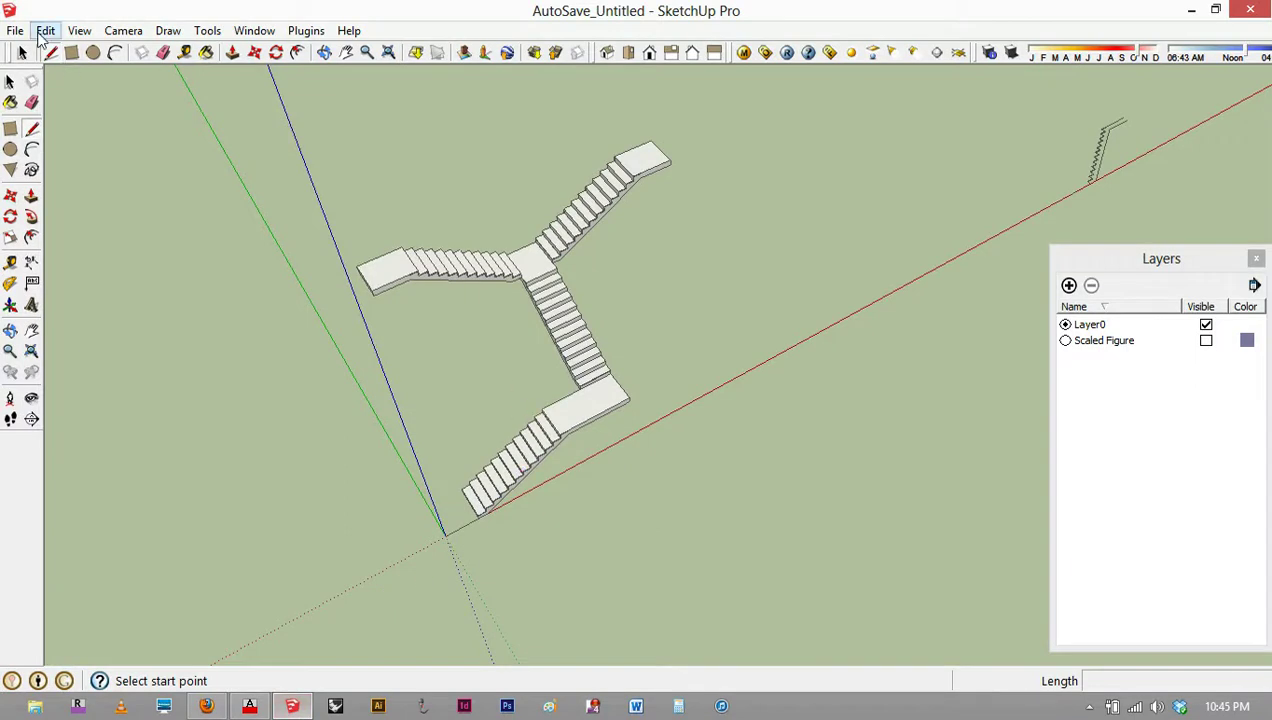
click(15, 30)
click(48, 51)
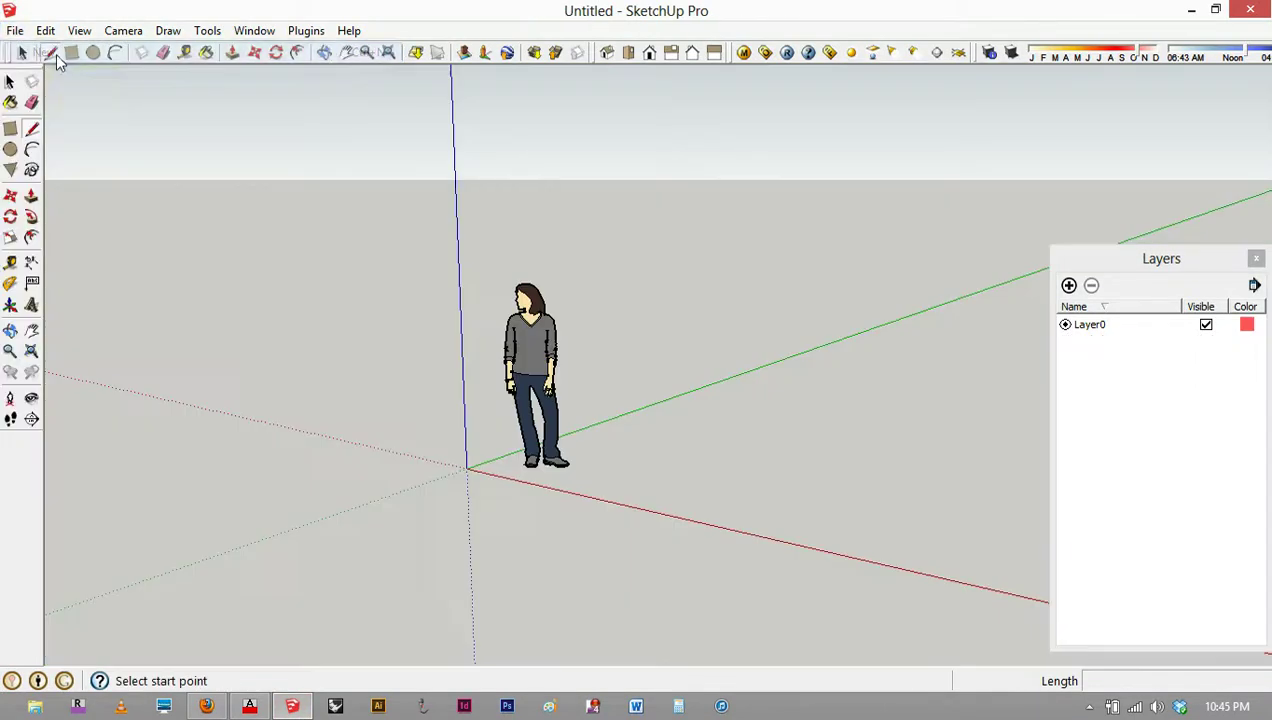
Step: Apply the Earth Modeling style from the Default Styles collection to the model, and close the style browser
click(276, 36)
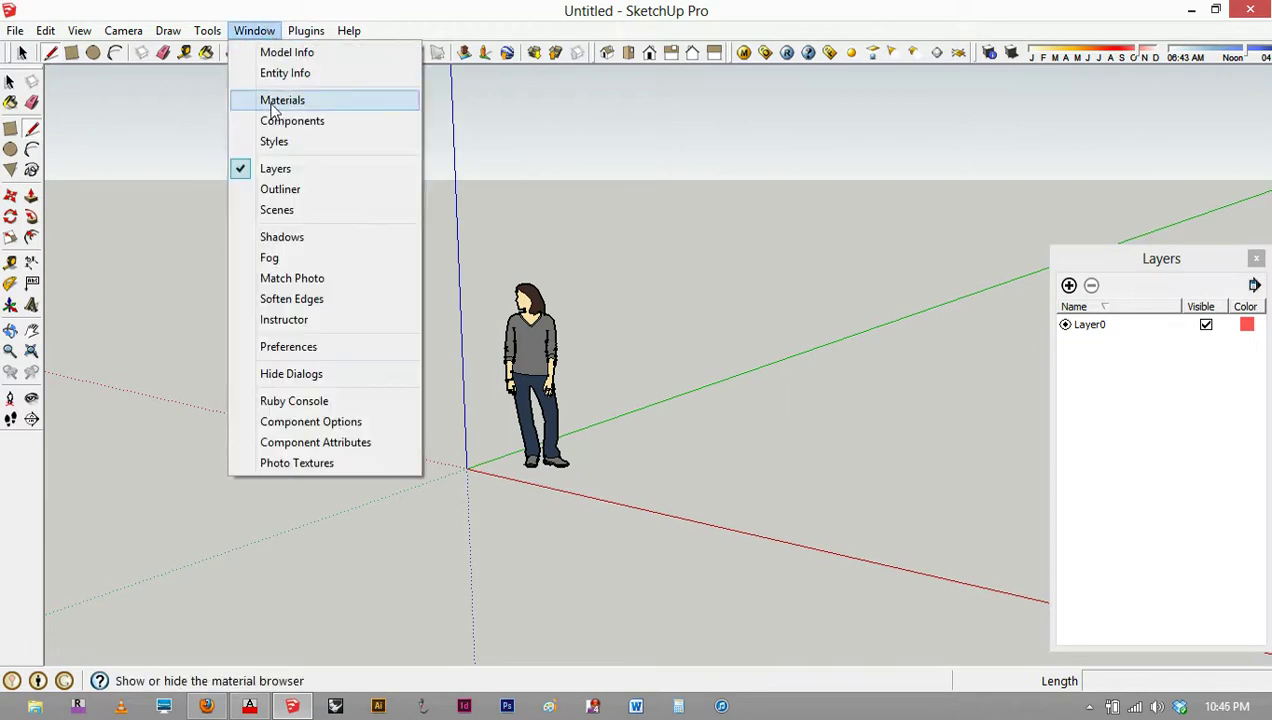
click(283, 145)
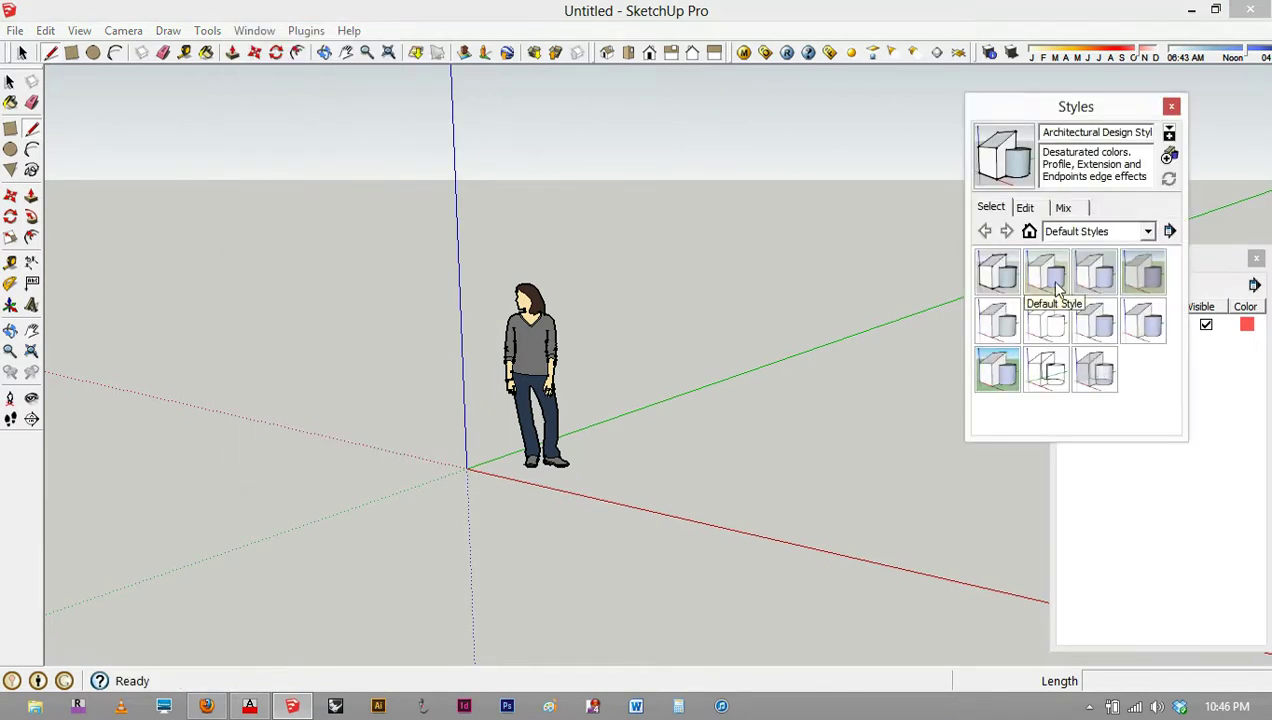
click(1141, 276)
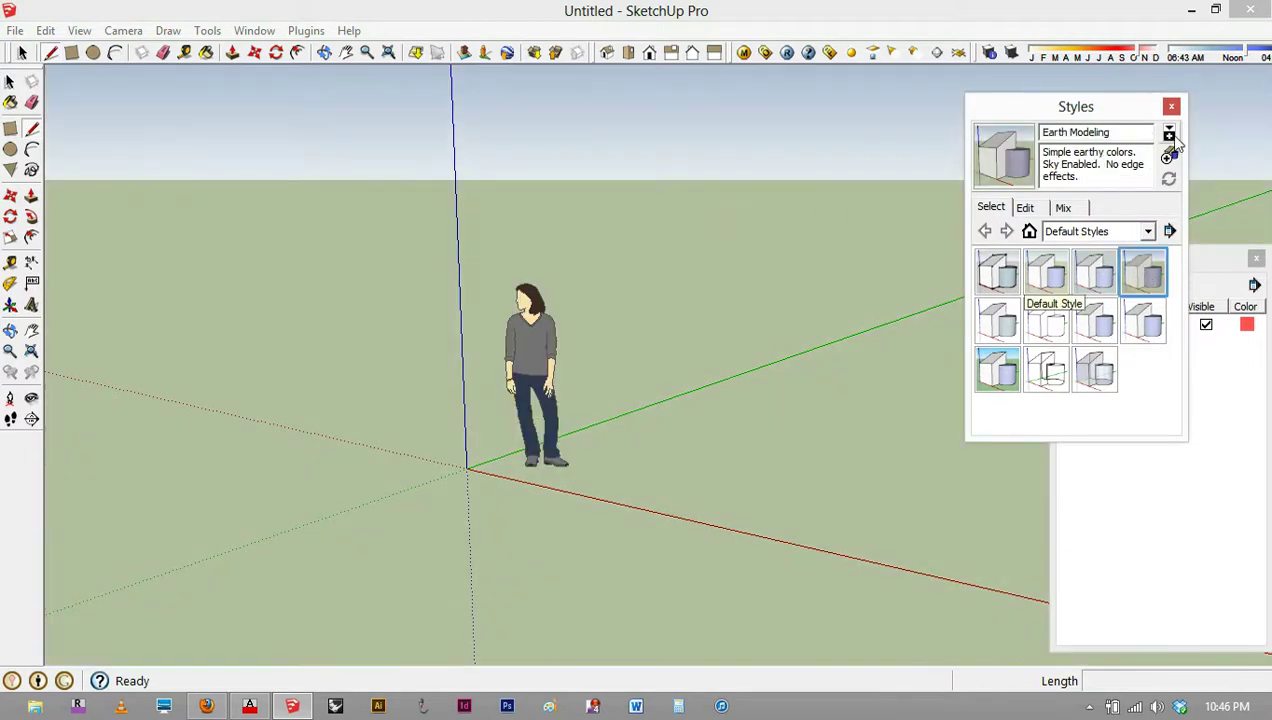
click(1172, 106)
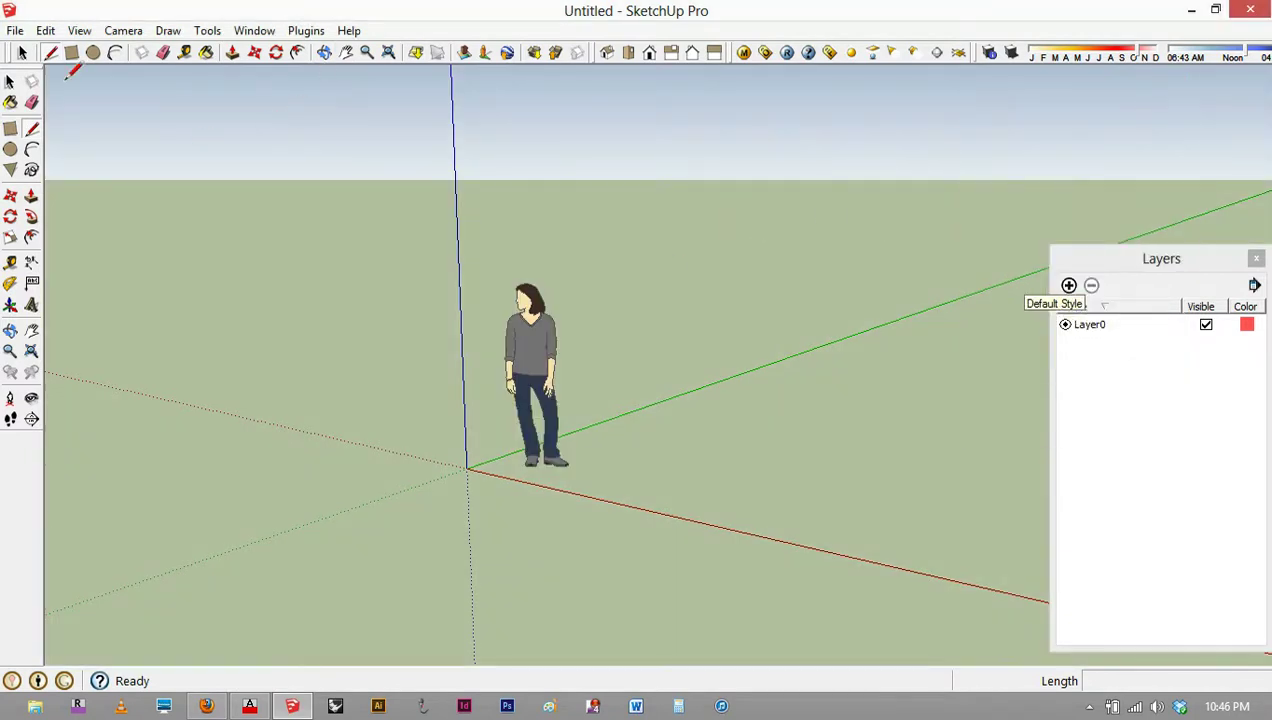
Step: Import the STAIR drawing file from the Desktop into the model and dismiss the import results
click(16, 31)
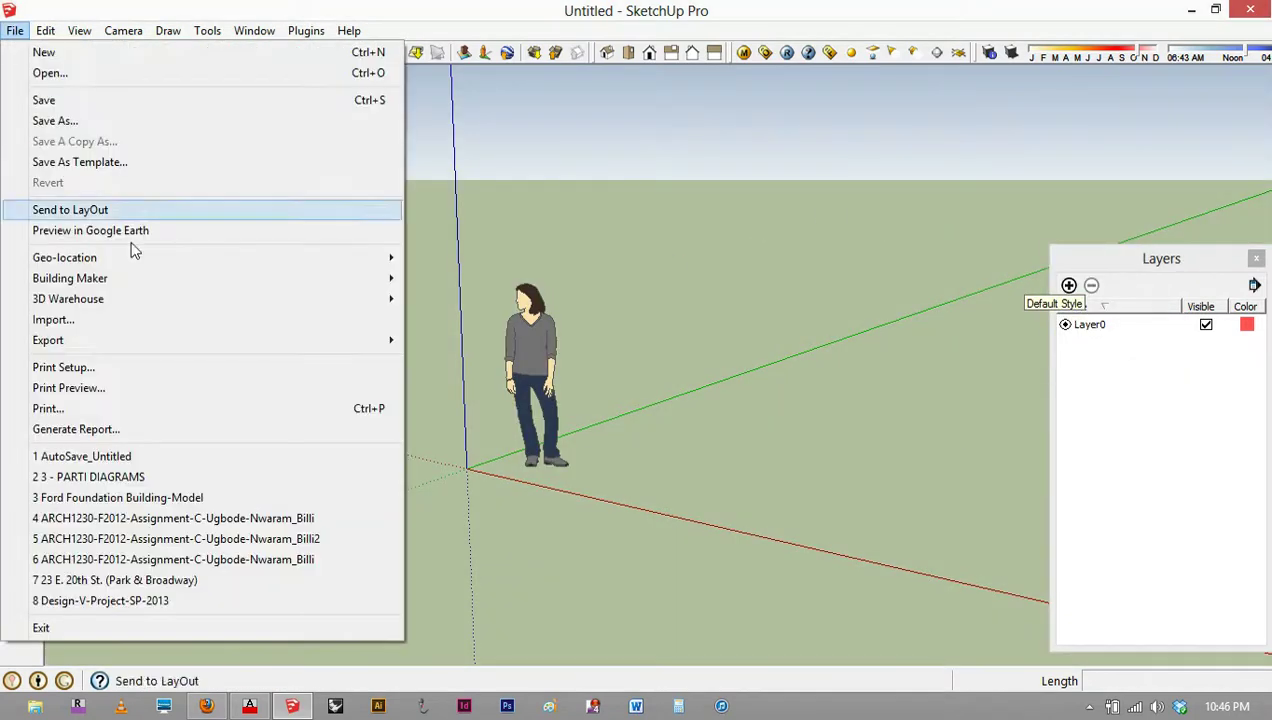
click(53, 320)
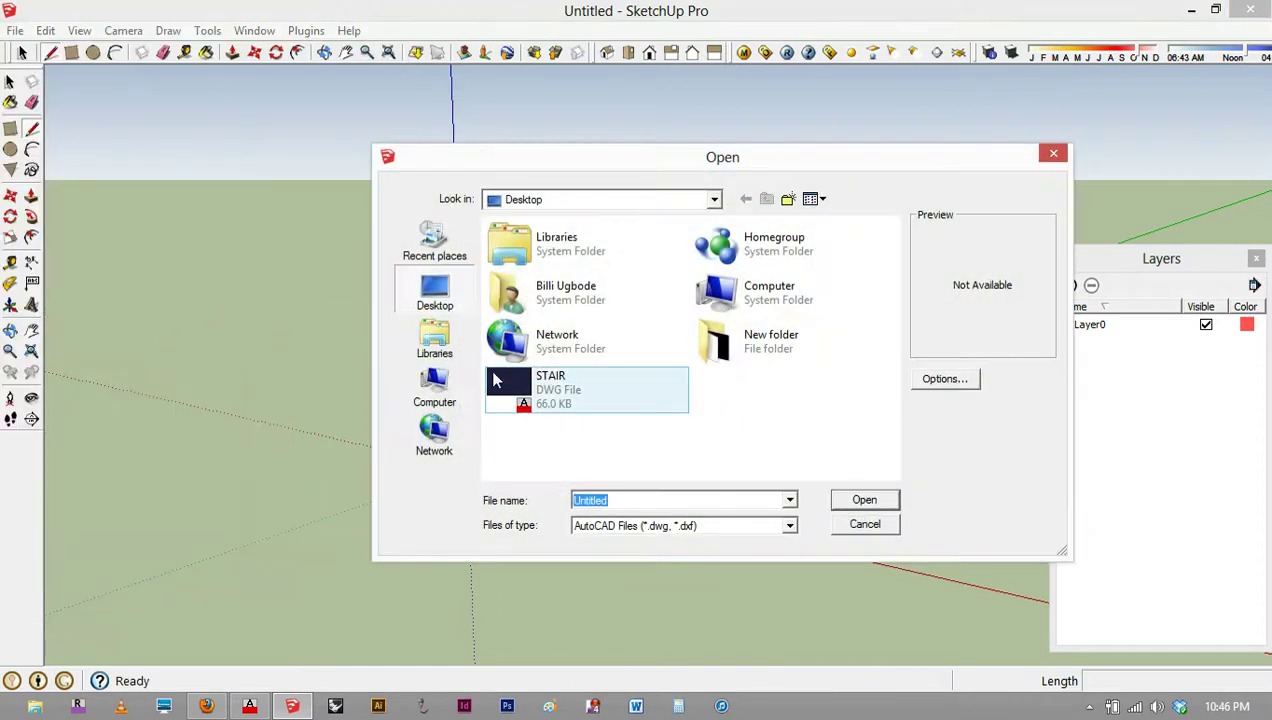
double_click(547, 392)
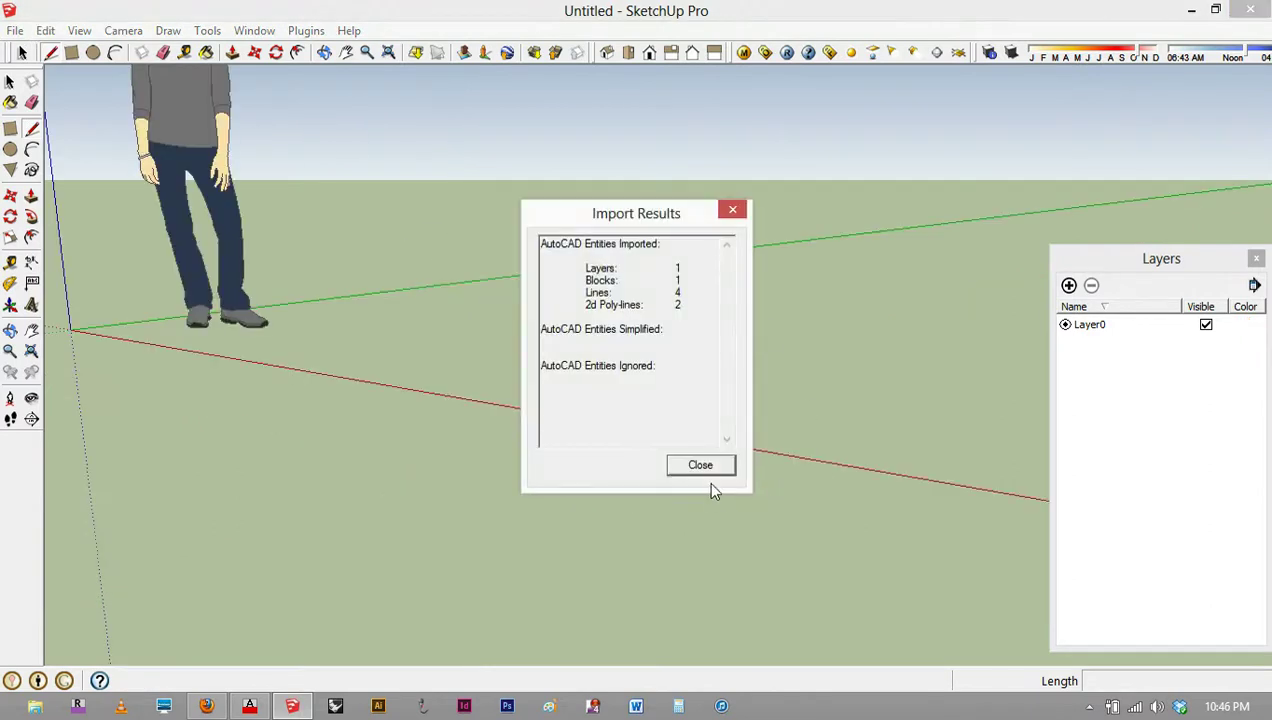
click(702, 466)
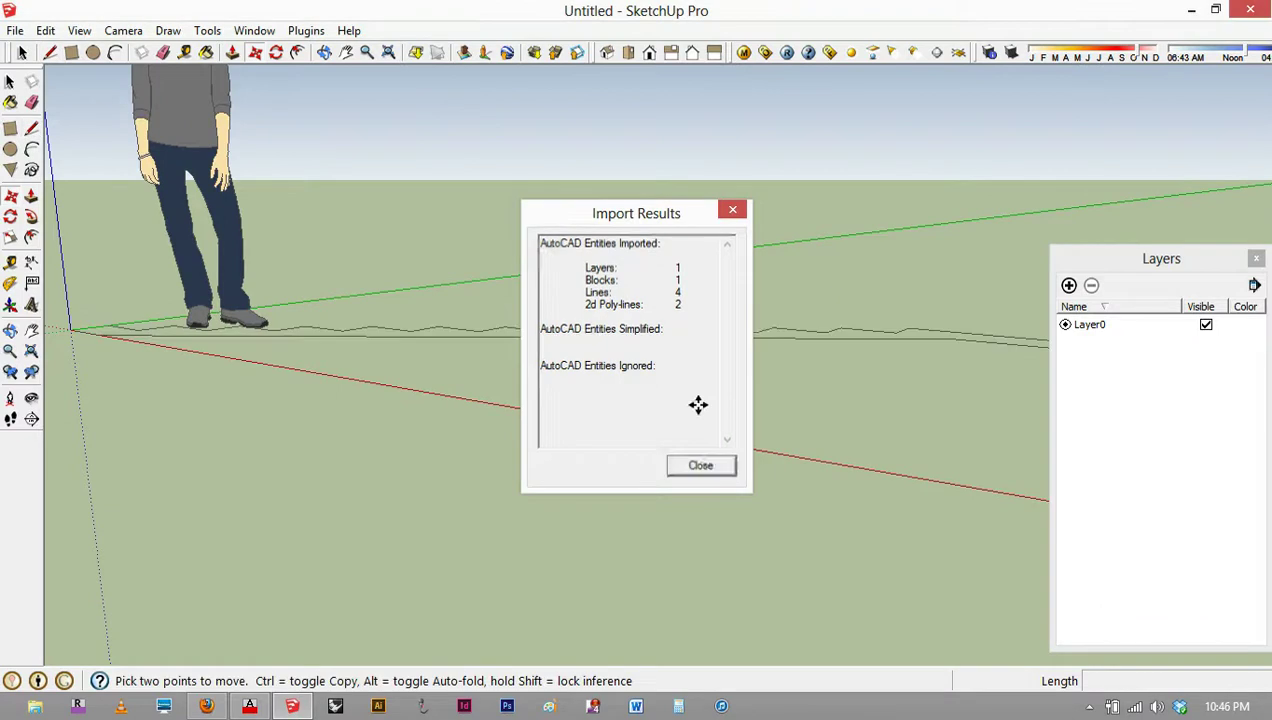
Step: Place a copy of the imported stair profile along the red axis, working in the top view
click(630, 54)
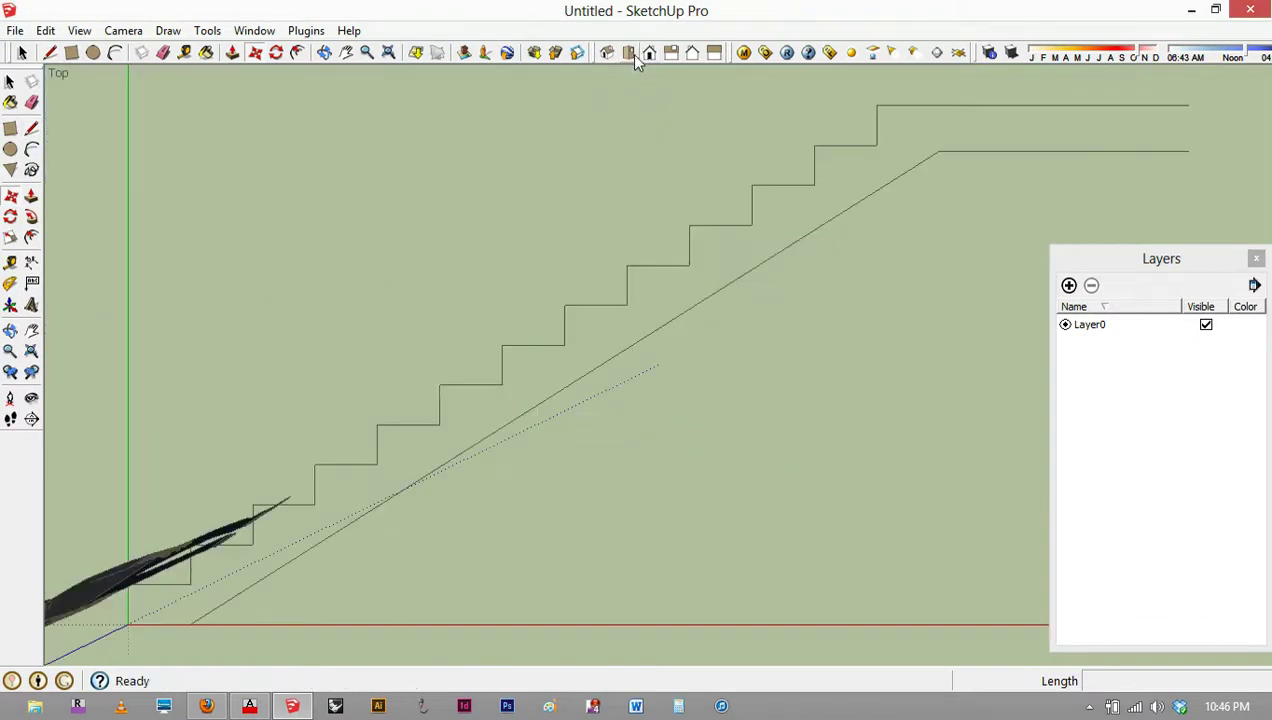
key(m)
scroll(503, 304, down, 3)
scroll(444, 331, down, 3)
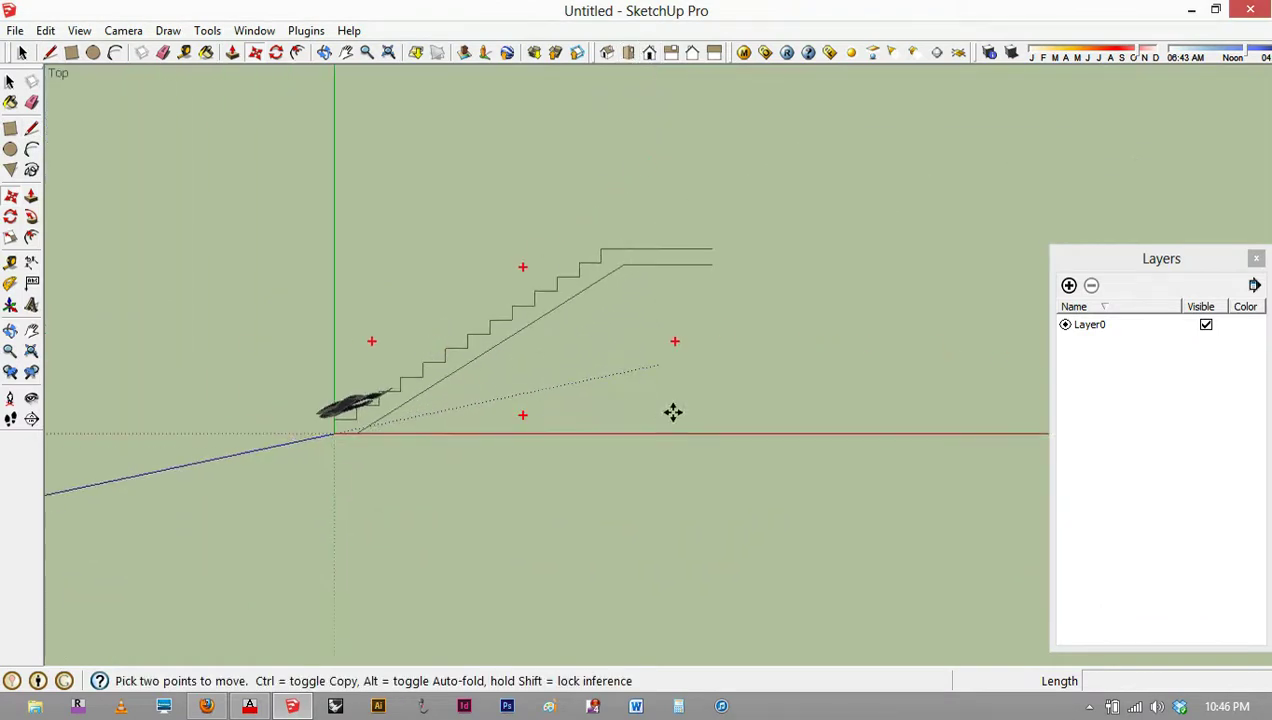
scroll(321, 341, down, 3)
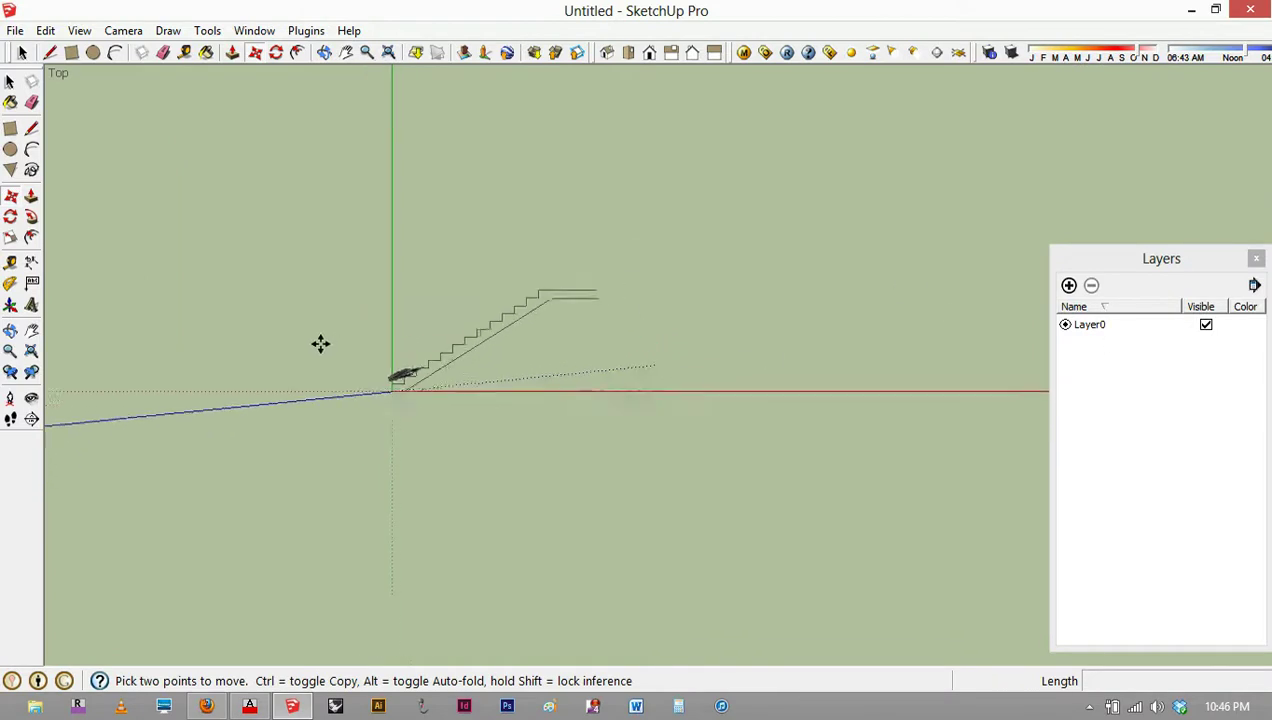
scroll(457, 350, up, 1)
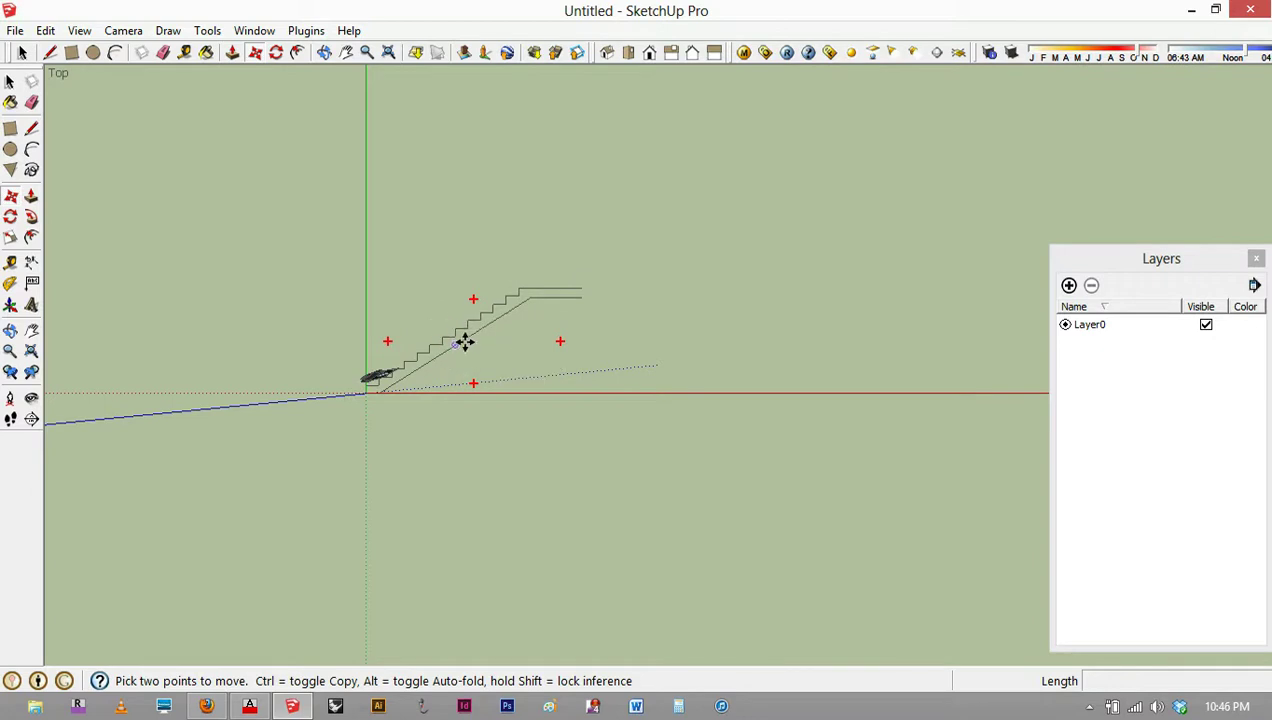
click(466, 343)
click(446, 357)
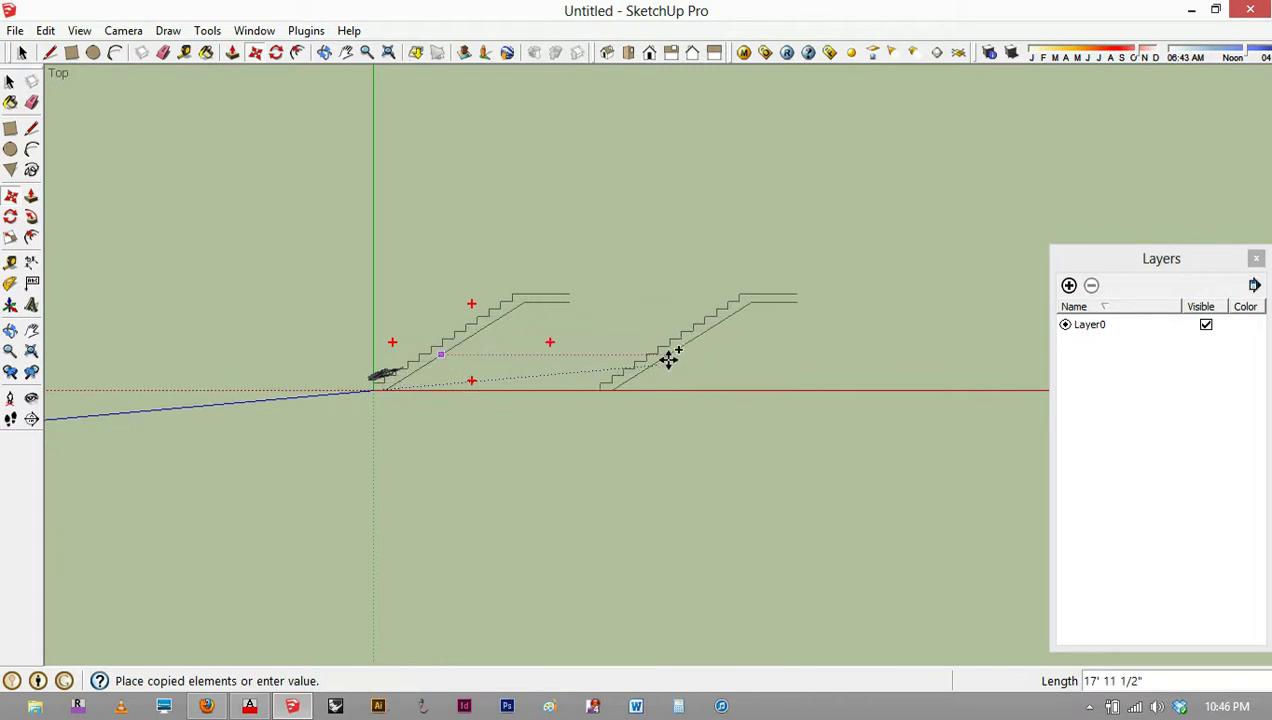
scroll(445, 370, down, 3)
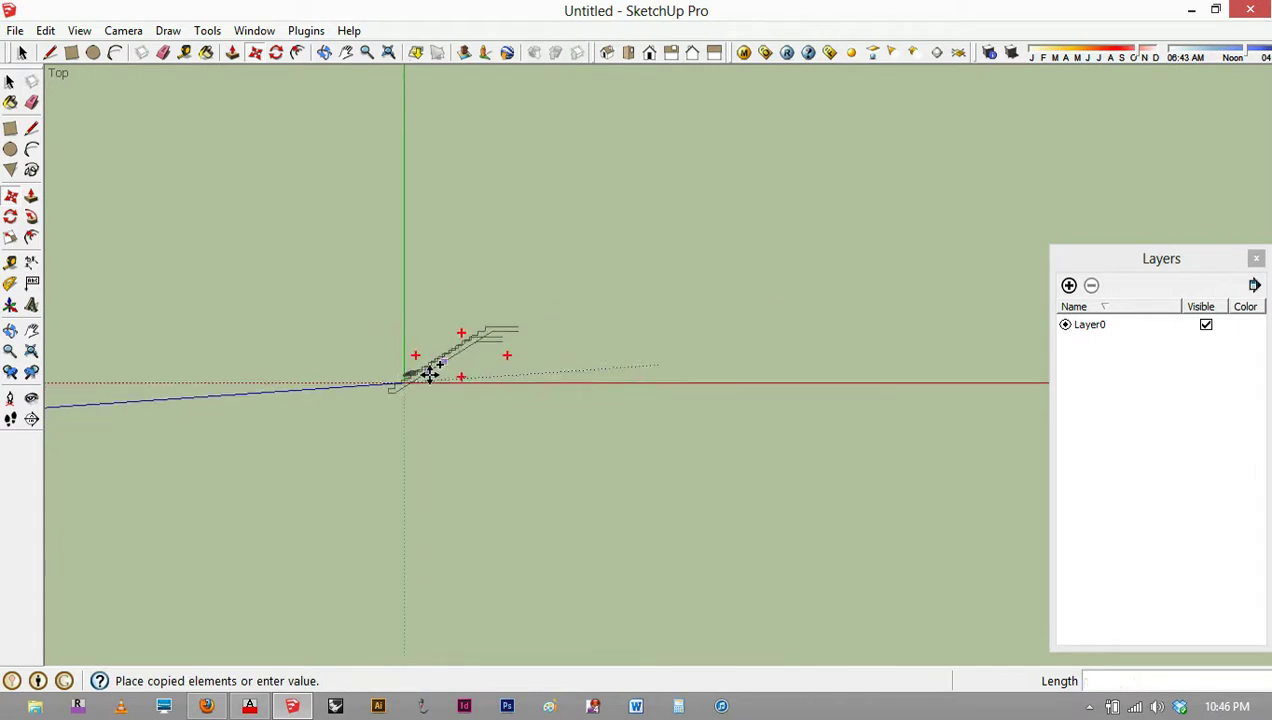
click(650, 355)
Step: Copy the second stair profile about 47' 8" farther along the red axis to make a third one
key(ctrl)
click(655, 352)
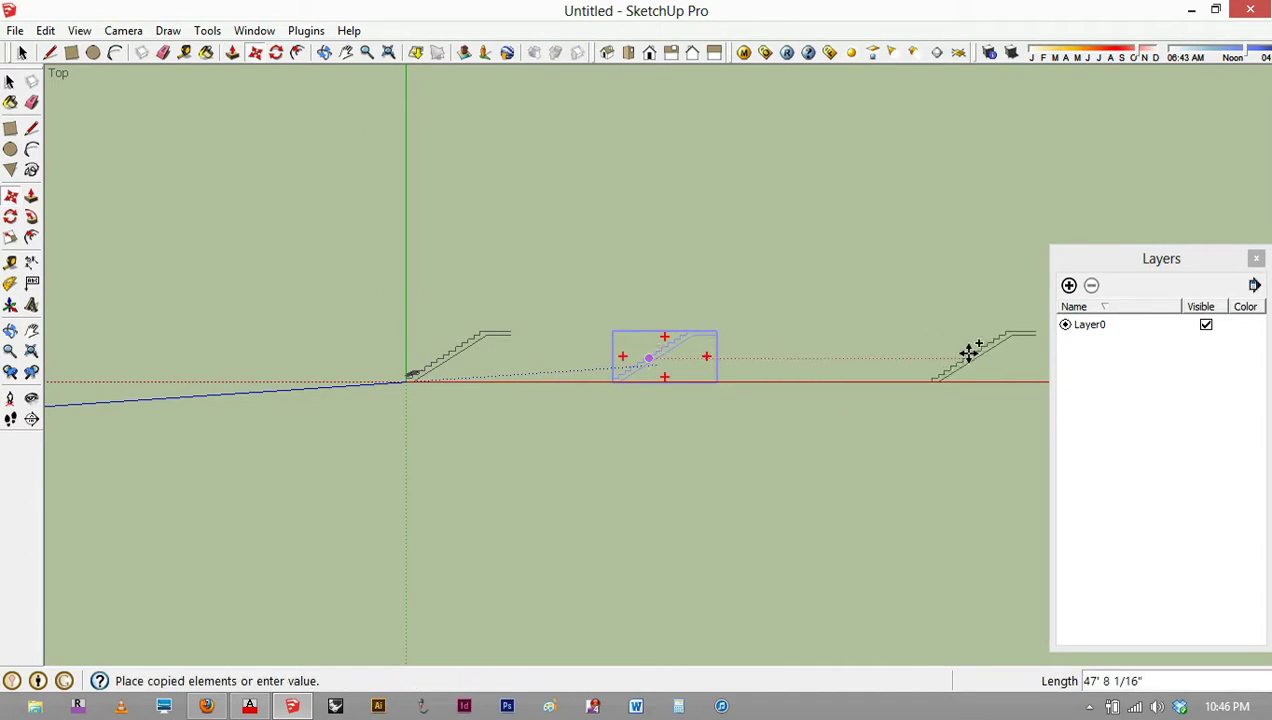
click(950, 350)
Step: Make the farthest stair copy a unique component and clear the selection
key(q)
key(m)
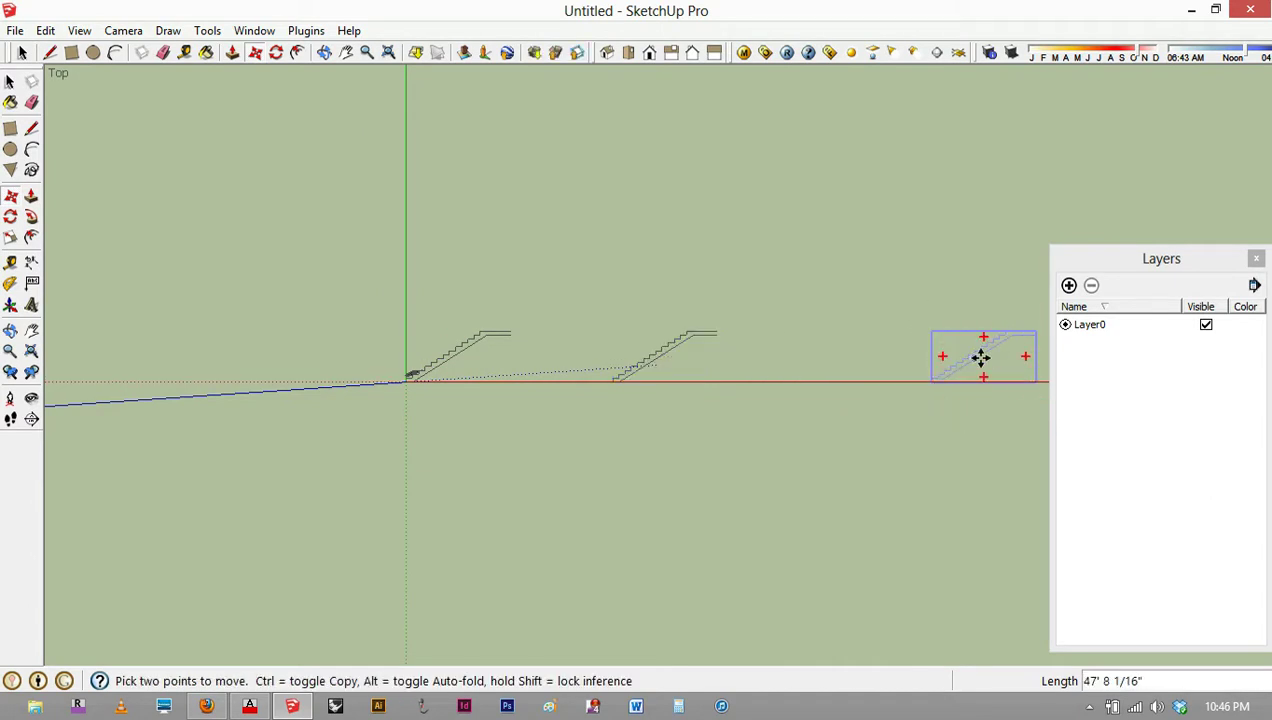
right_click(981, 357)
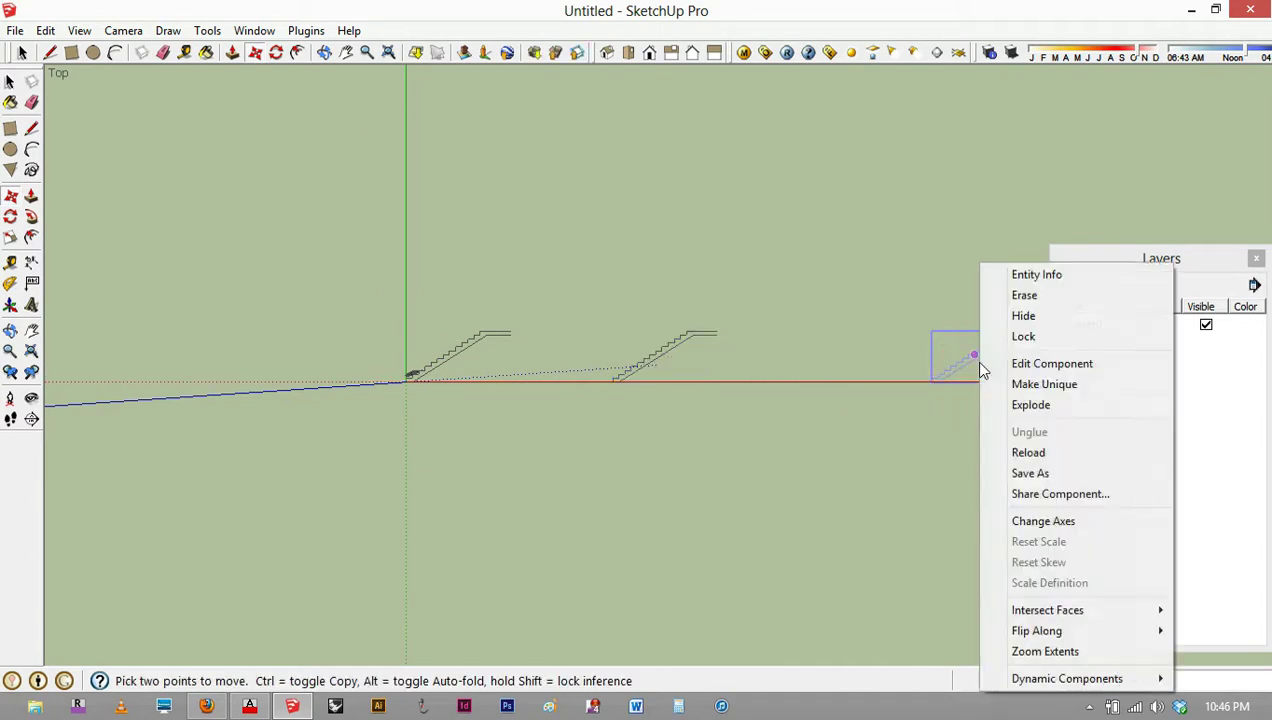
click(1055, 388)
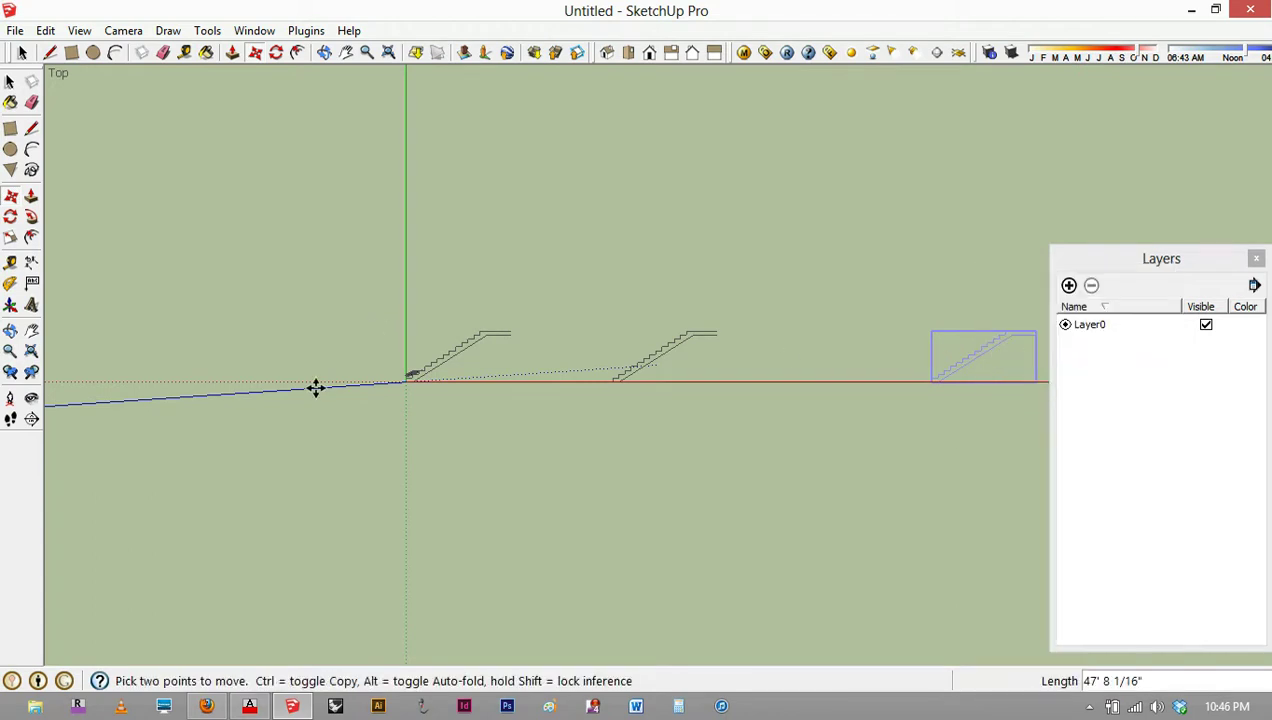
key(Escape)
Step: Try to close the open landing end of the original stair profile with a line drawn outside the component
scroll(398, 395, up, 6)
scroll(410, 330, up, 2)
middle_drag(420, 346, 675, 281)
scroll(700, 195, up, 3)
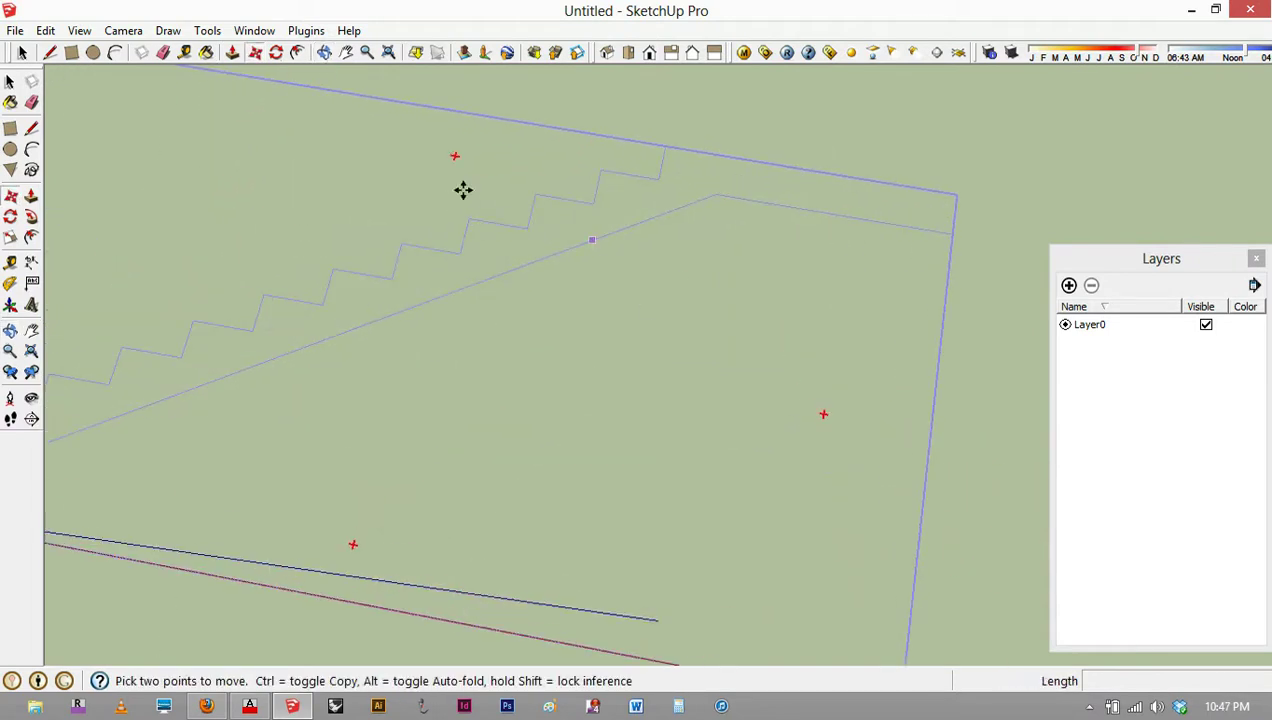
scroll(660, 176, up, 3)
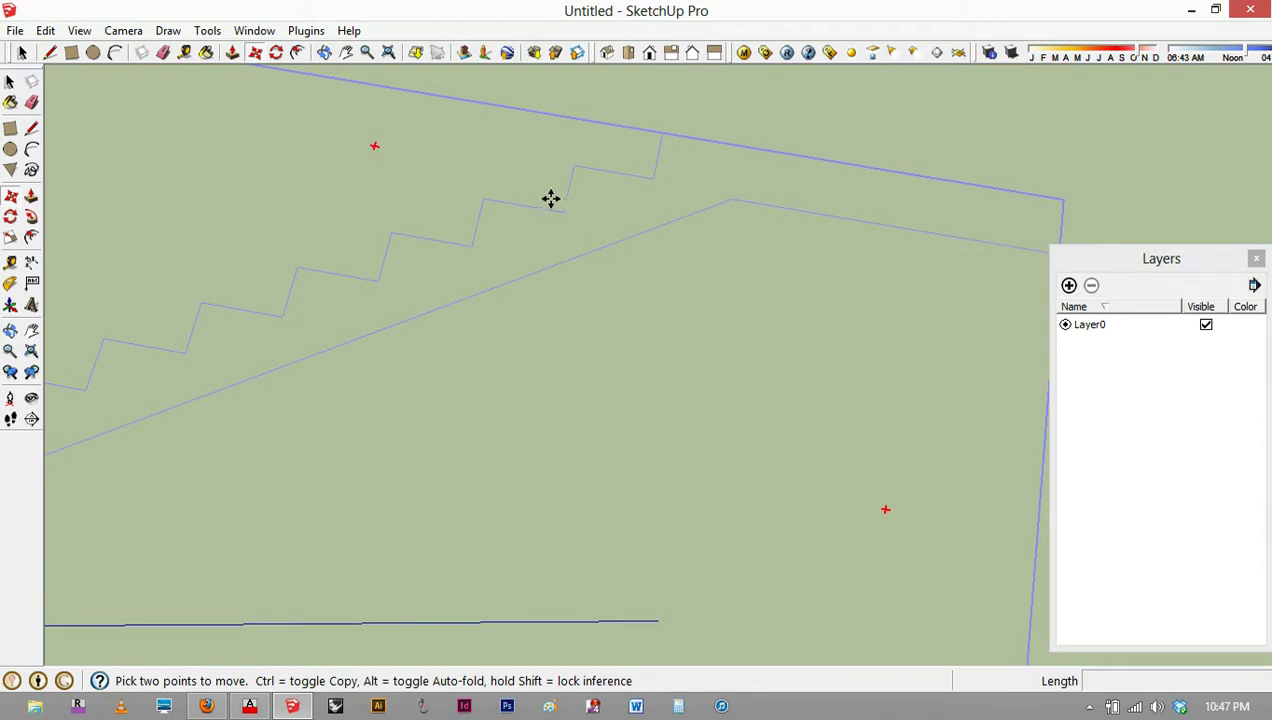
click(22, 56)
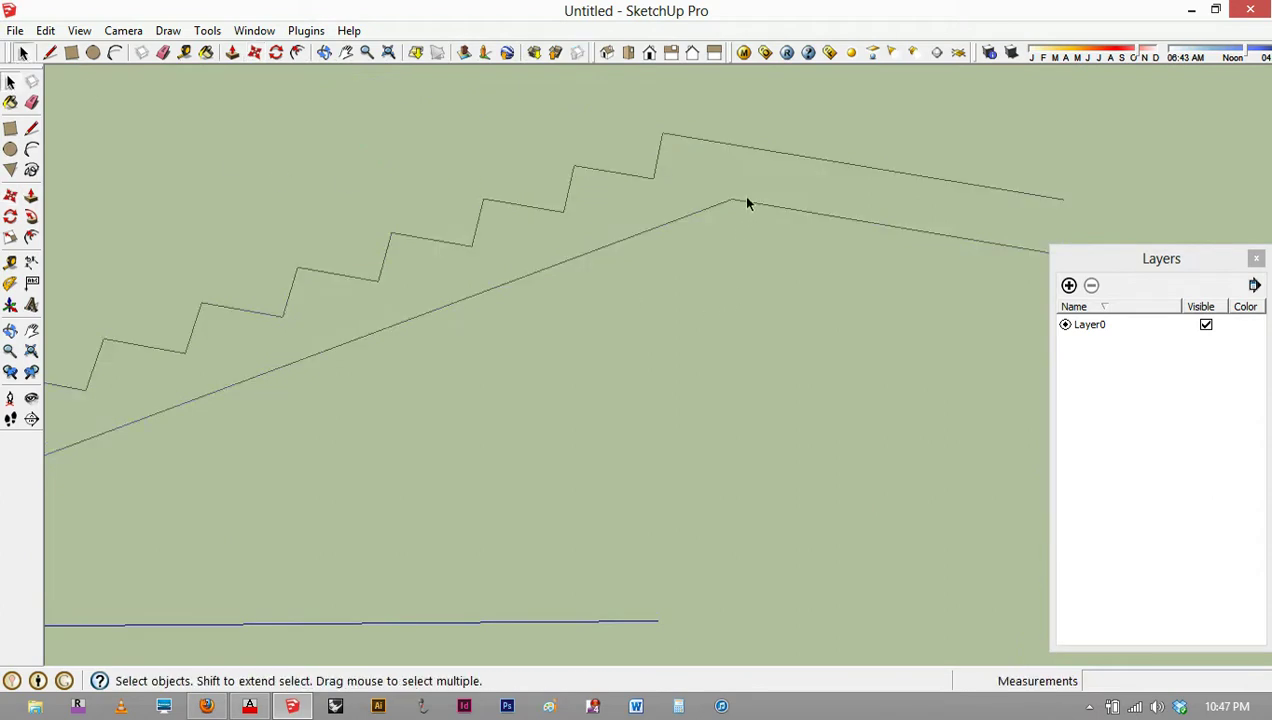
click(746, 201)
scroll(740, 203, down, 2)
click(783, 177)
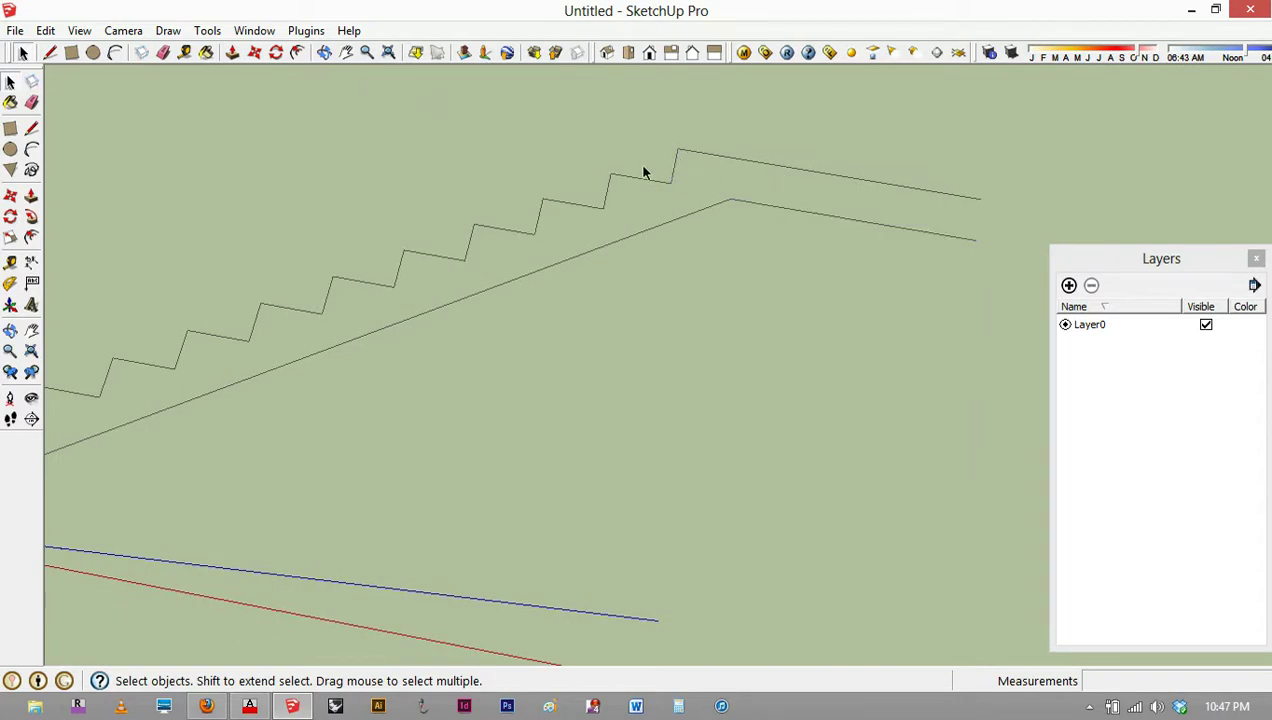
key(l)
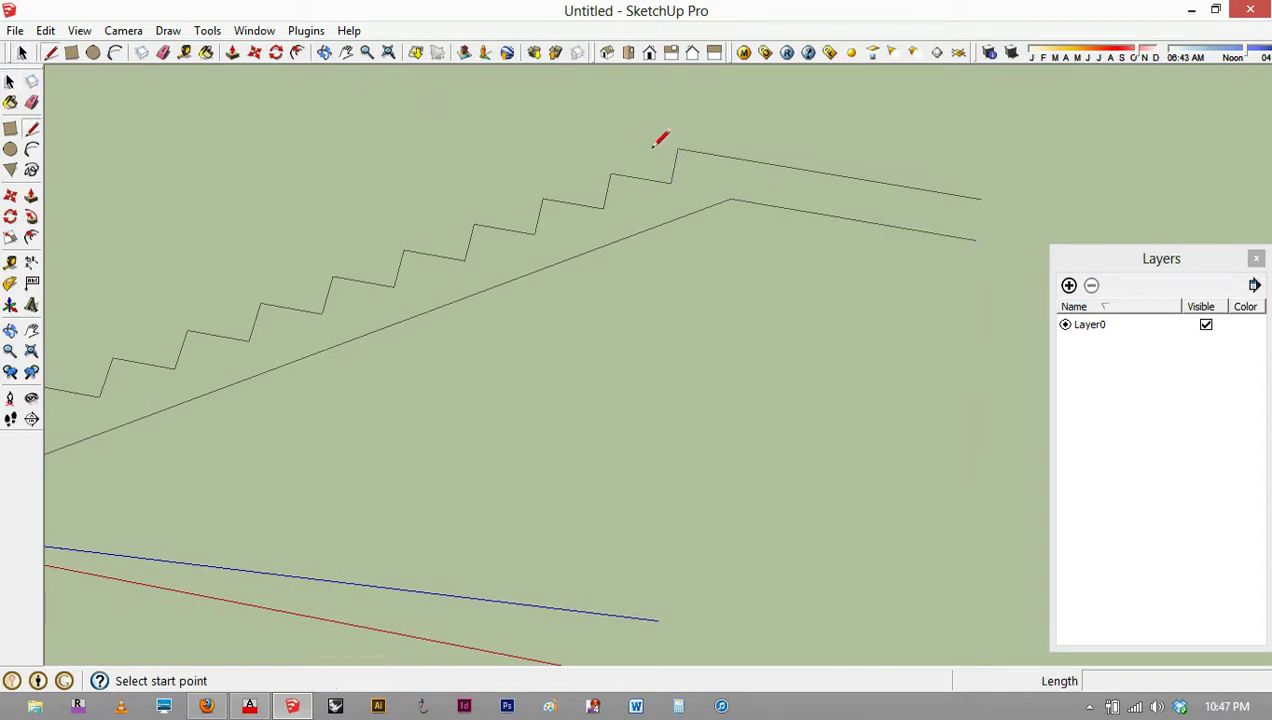
click(980, 197)
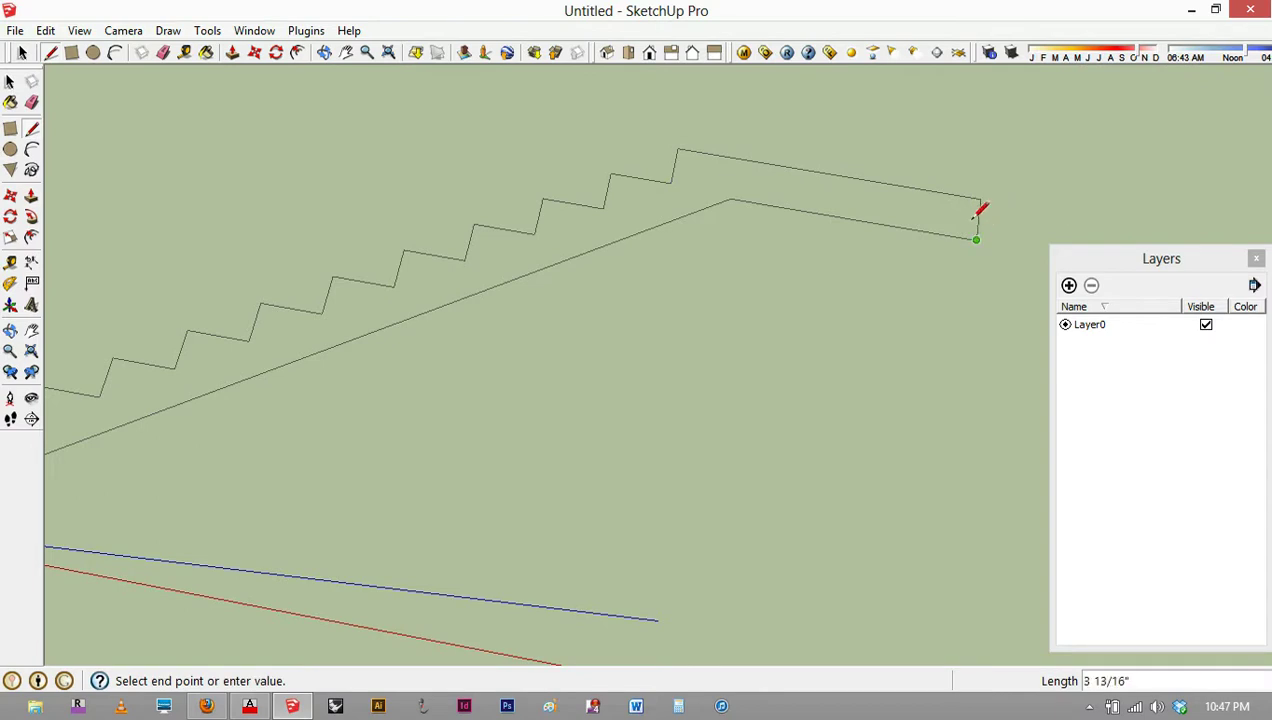
click(966, 223)
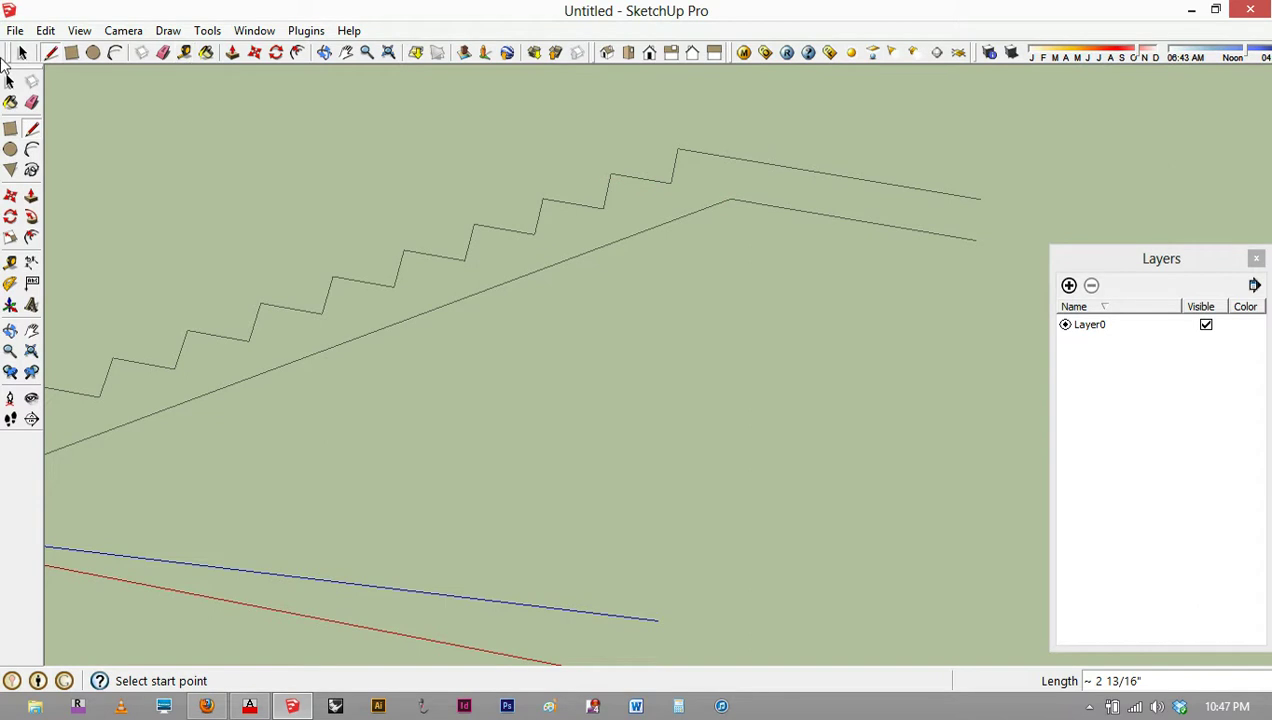
Step: Open the original stair component for editing and draw a line joining the two landing endpoints to close the profile
click(22, 52)
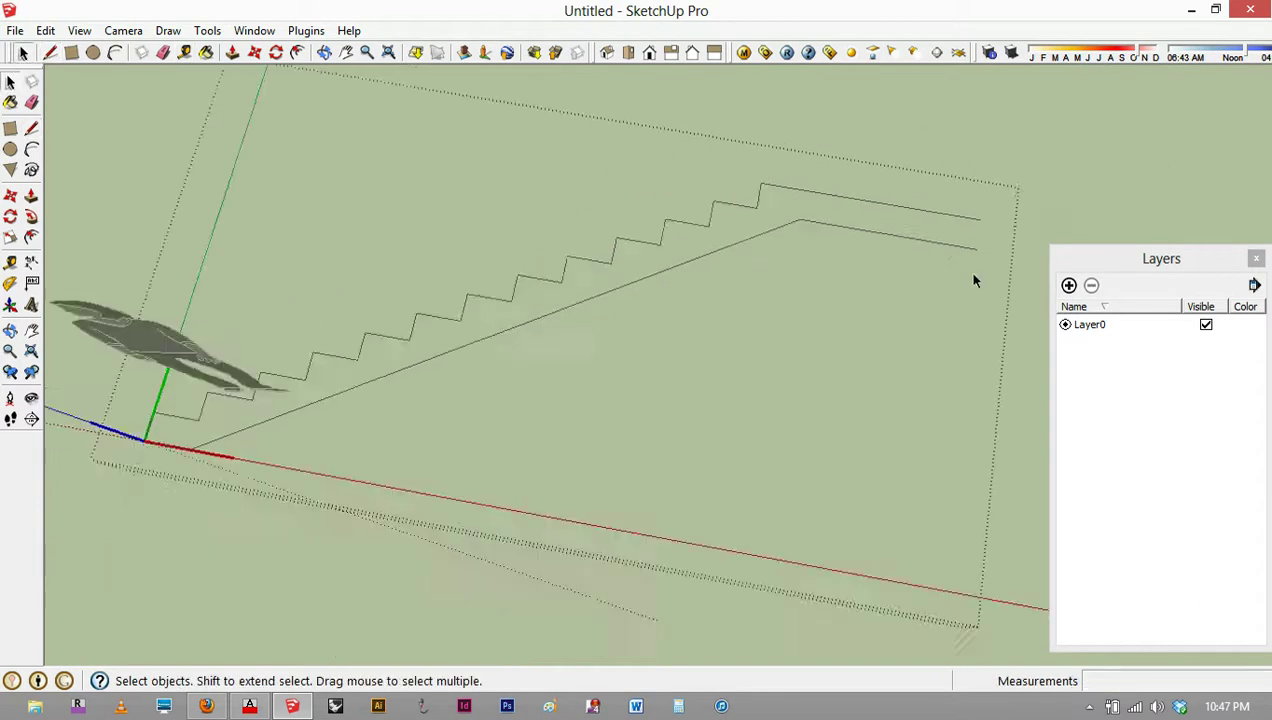
middle_drag(978, 271, 956, 531)
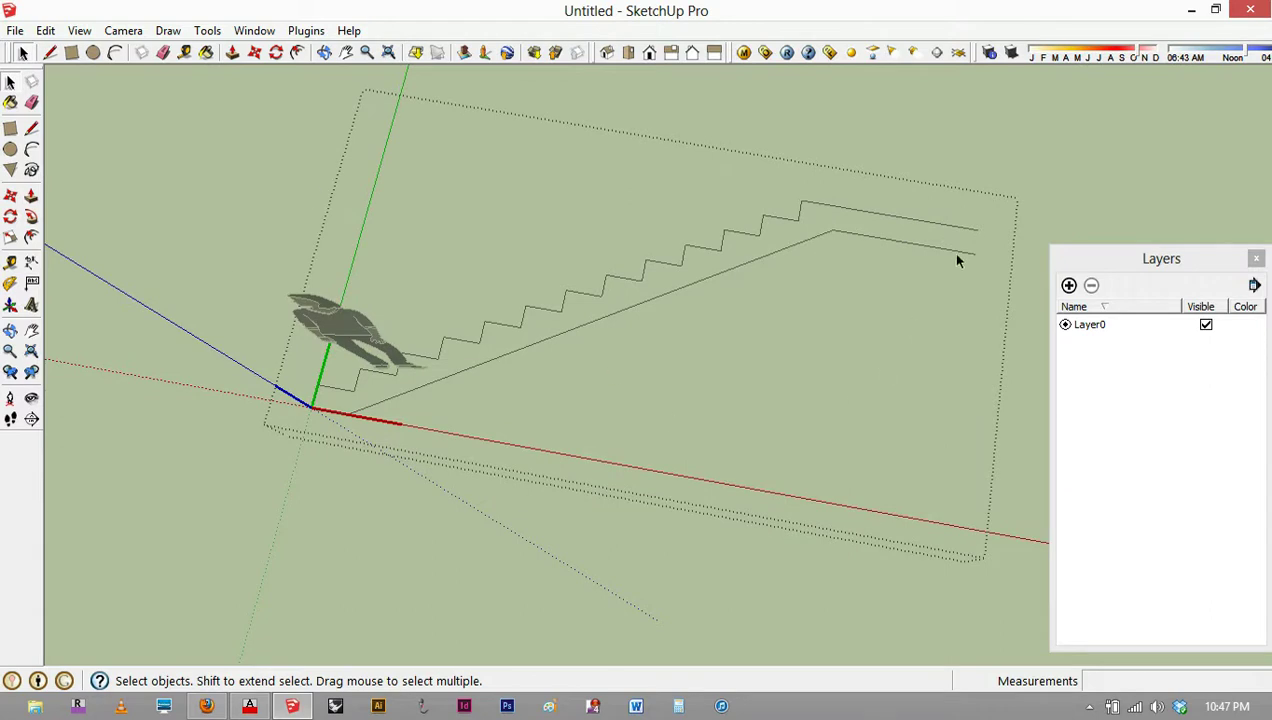
scroll(984, 222, up, 5)
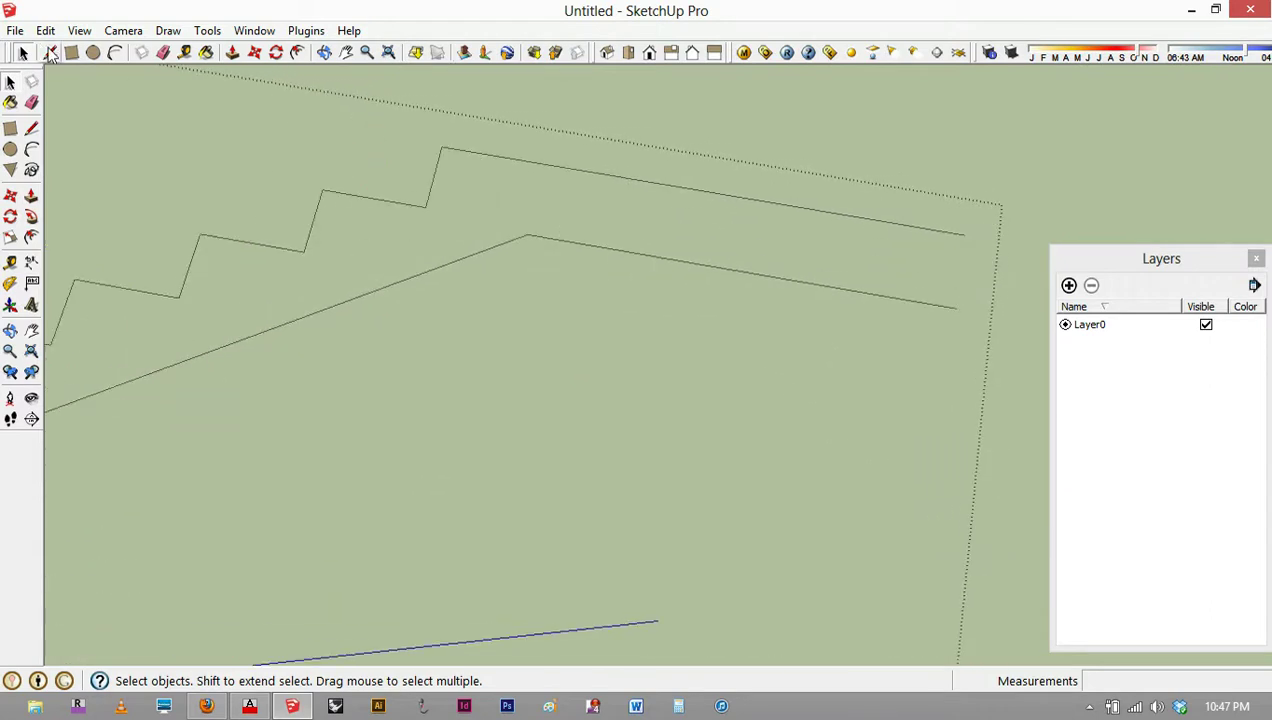
click(50, 53)
click(964, 235)
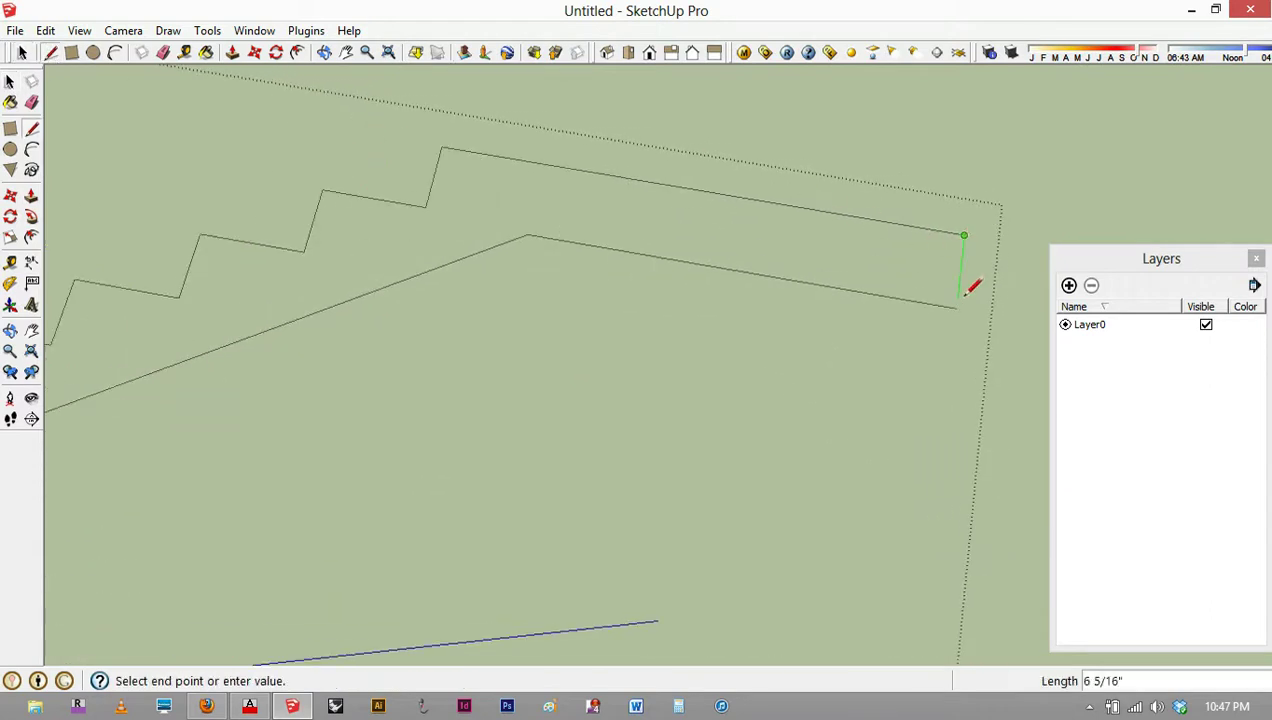
click(957, 307)
scroll(647, 270, down, 3)
scroll(599, 204, up, 3)
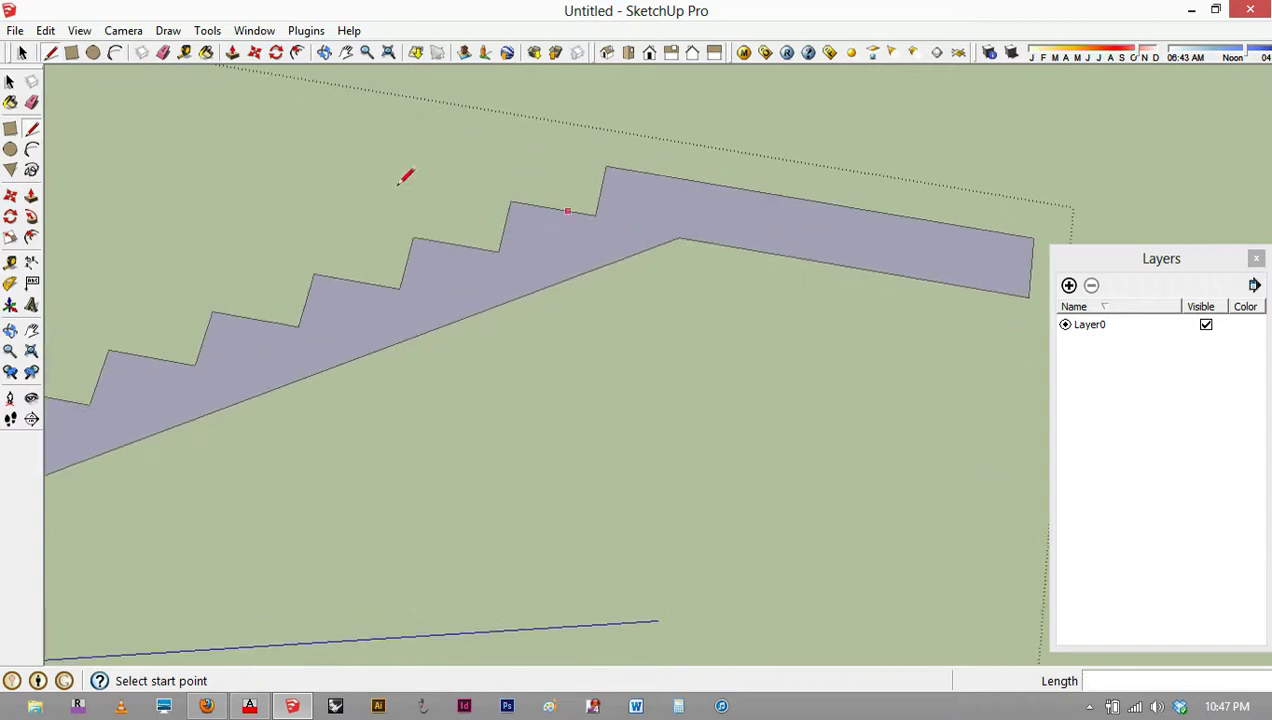
Step: Reverse the stair profile's face so its front side is up
click(22, 53)
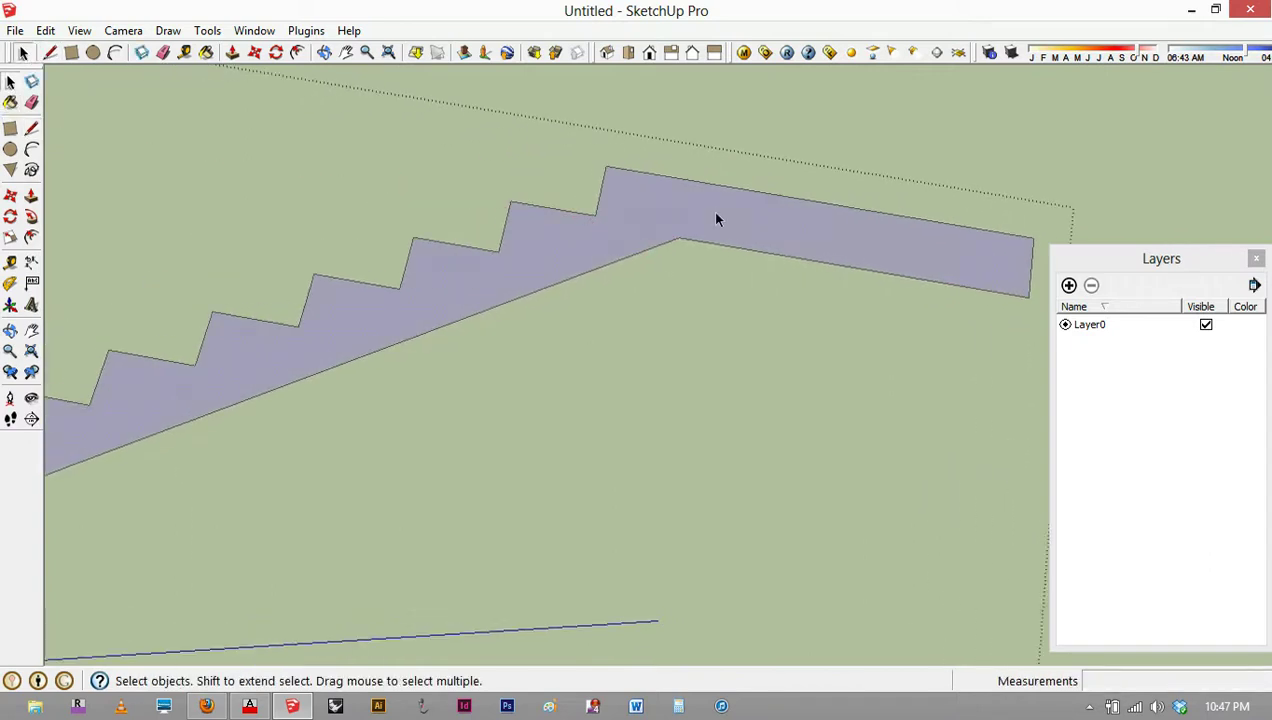
right_click(713, 214)
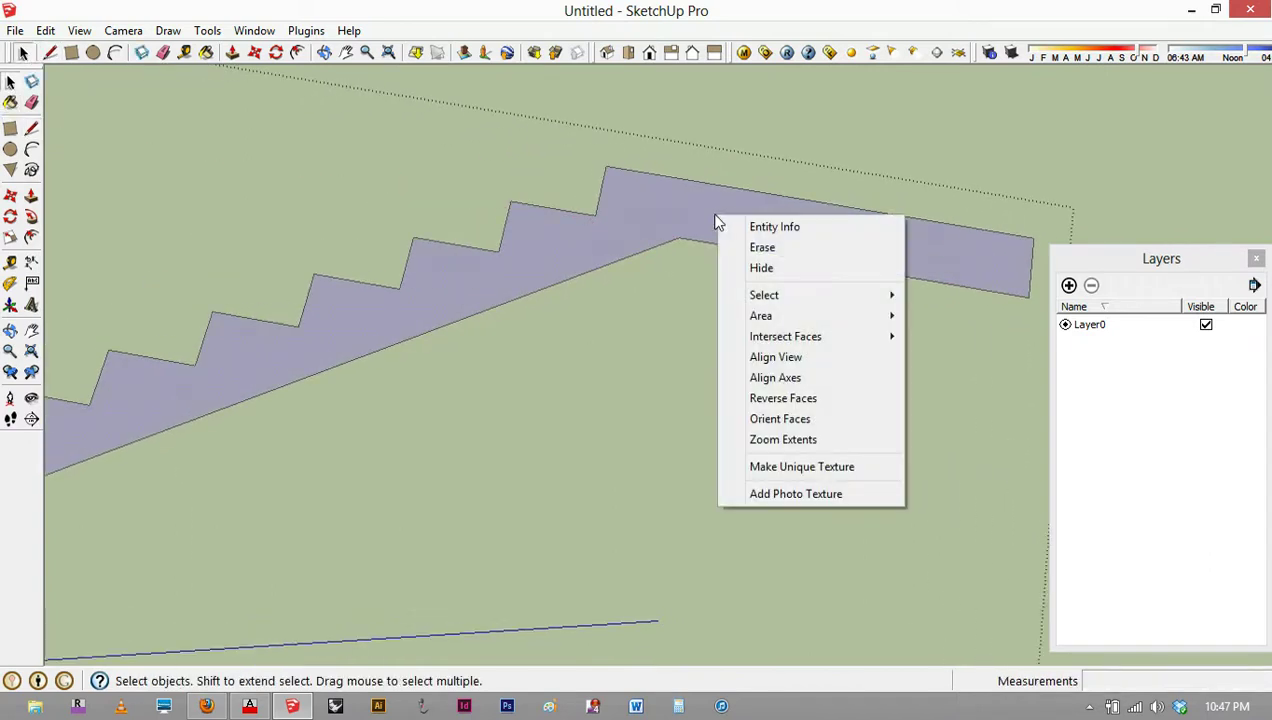
click(772, 399)
Step: Outside the stair component, draw a vertical line along the blue axis from the red-axis point level with the landing's end
middle_drag(659, 202, 613, 205)
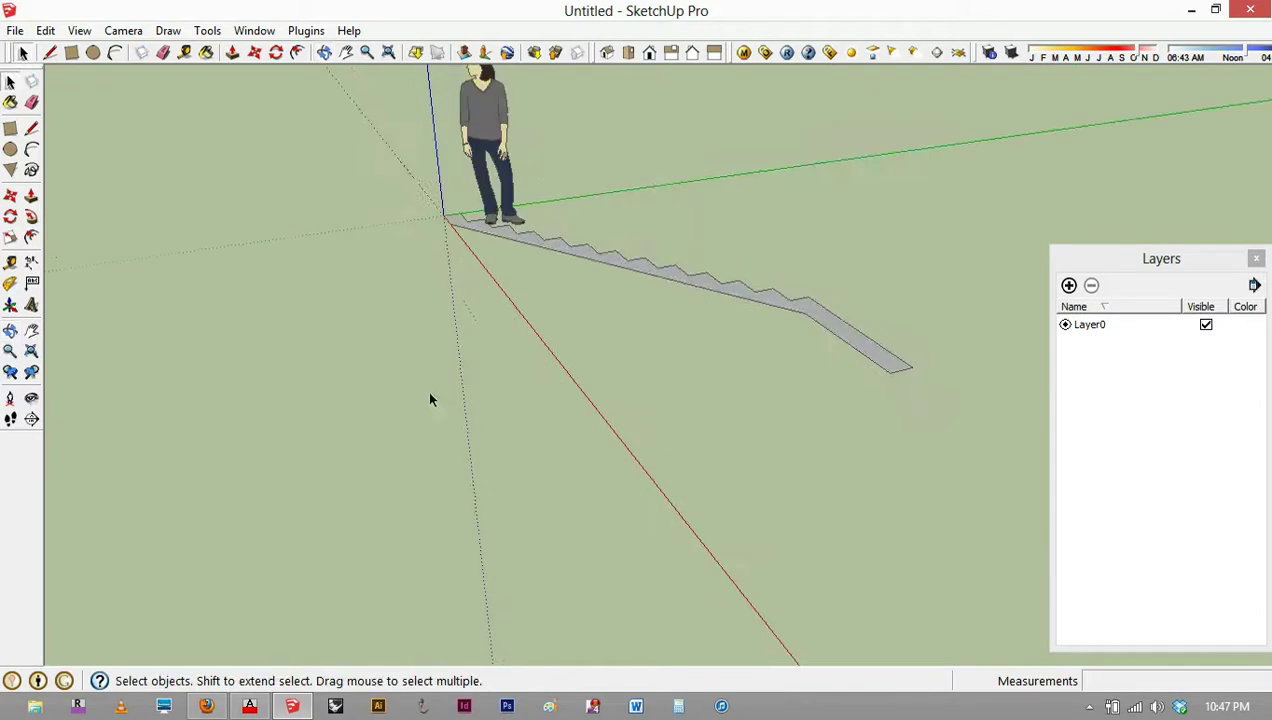
click(50, 53)
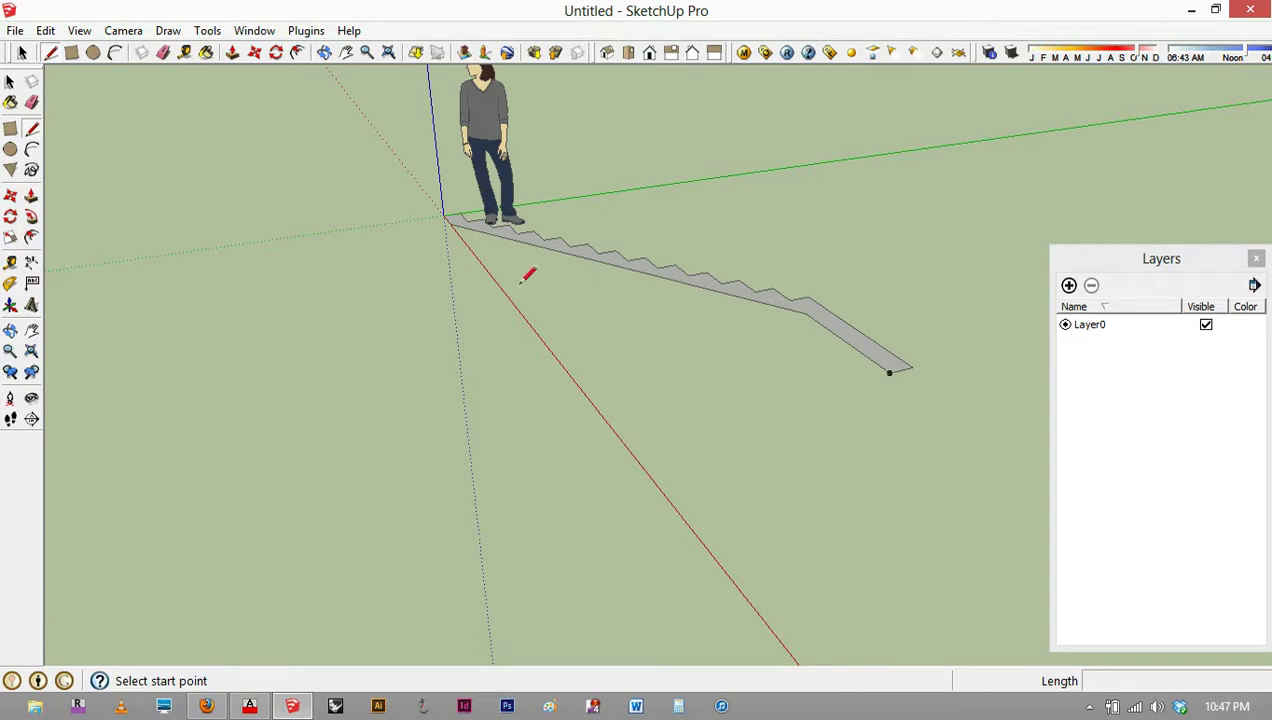
click(621, 438)
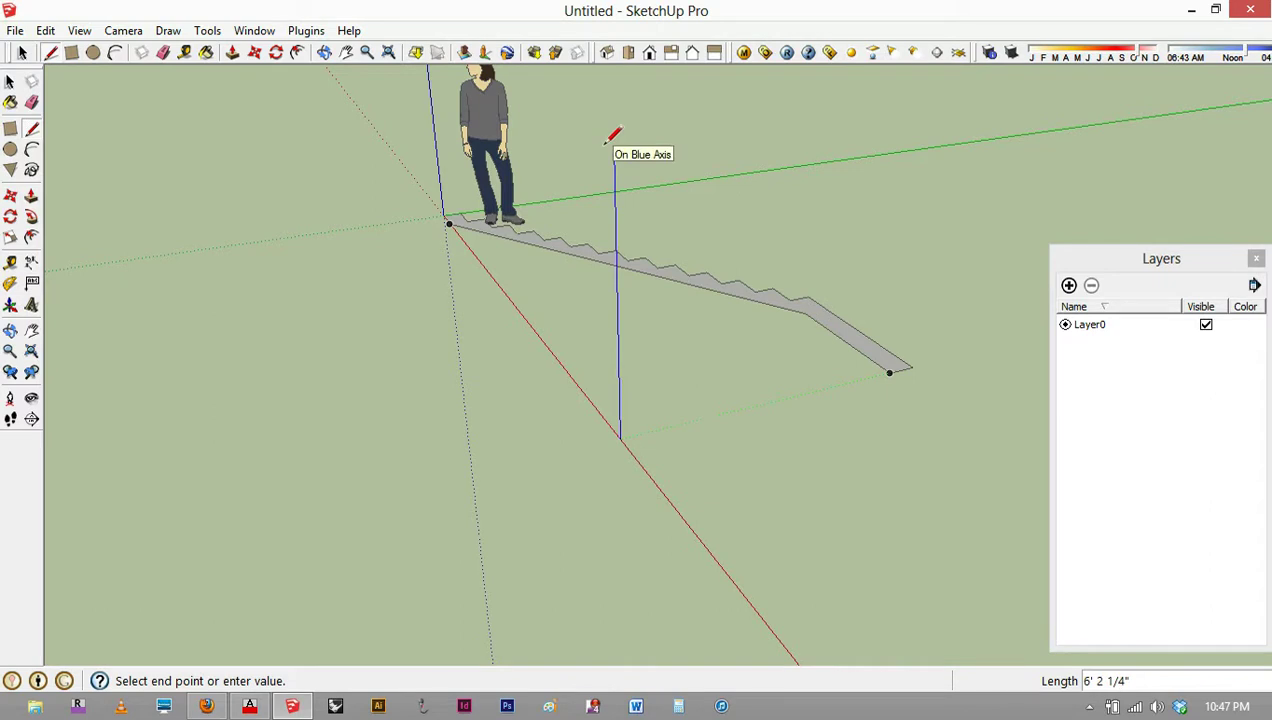
key(Return)
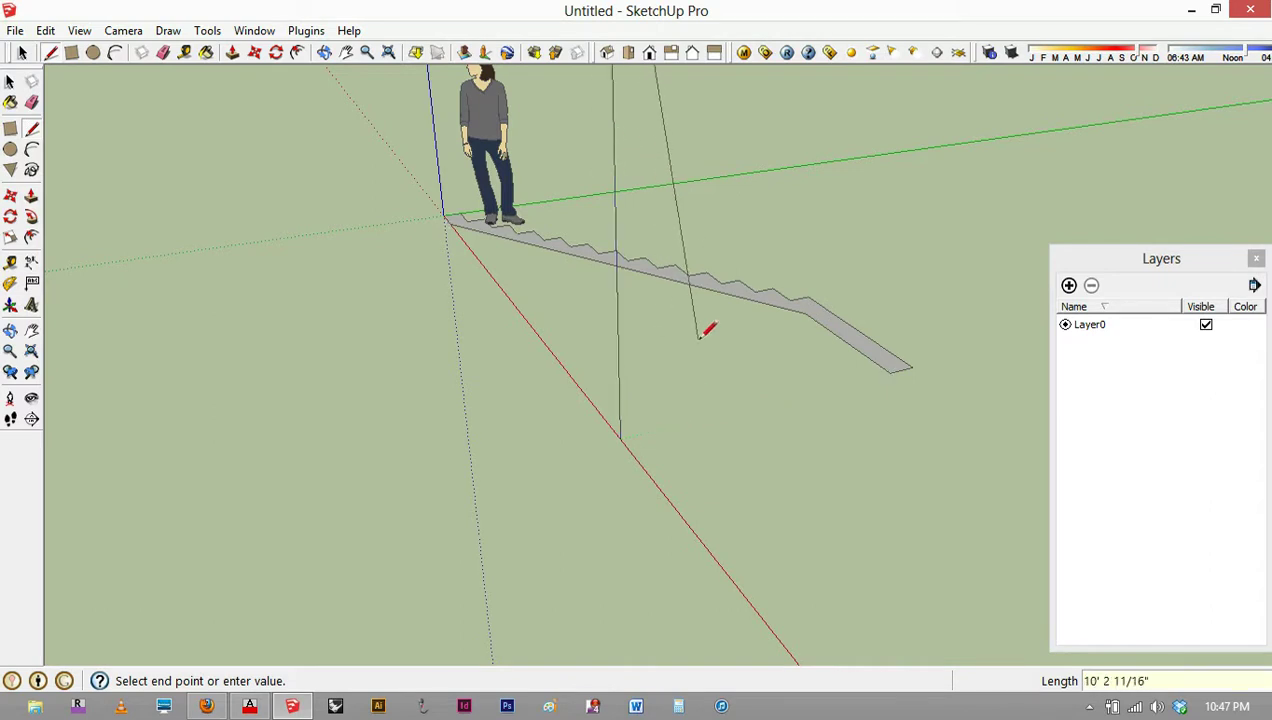
key(Escape)
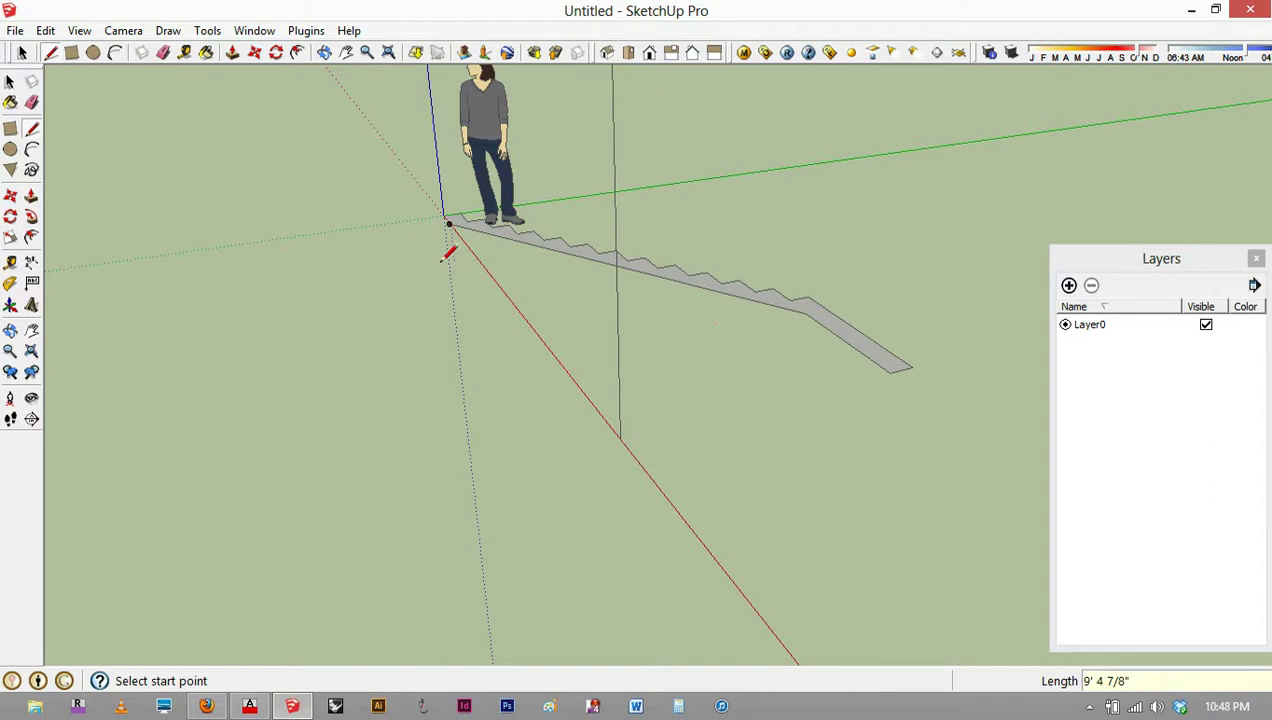
Step: Rotate the original stair component about an axis parallel to the red axis so its flat profile stands upright
click(276, 54)
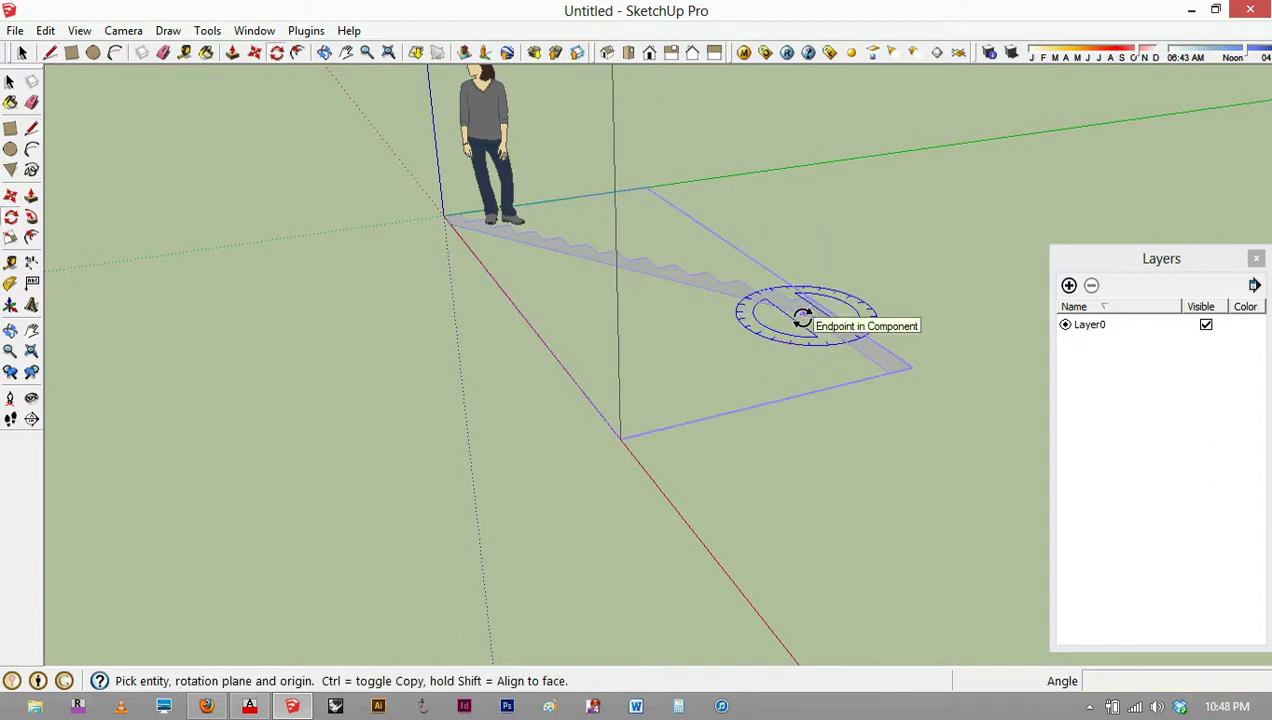
click(22, 53)
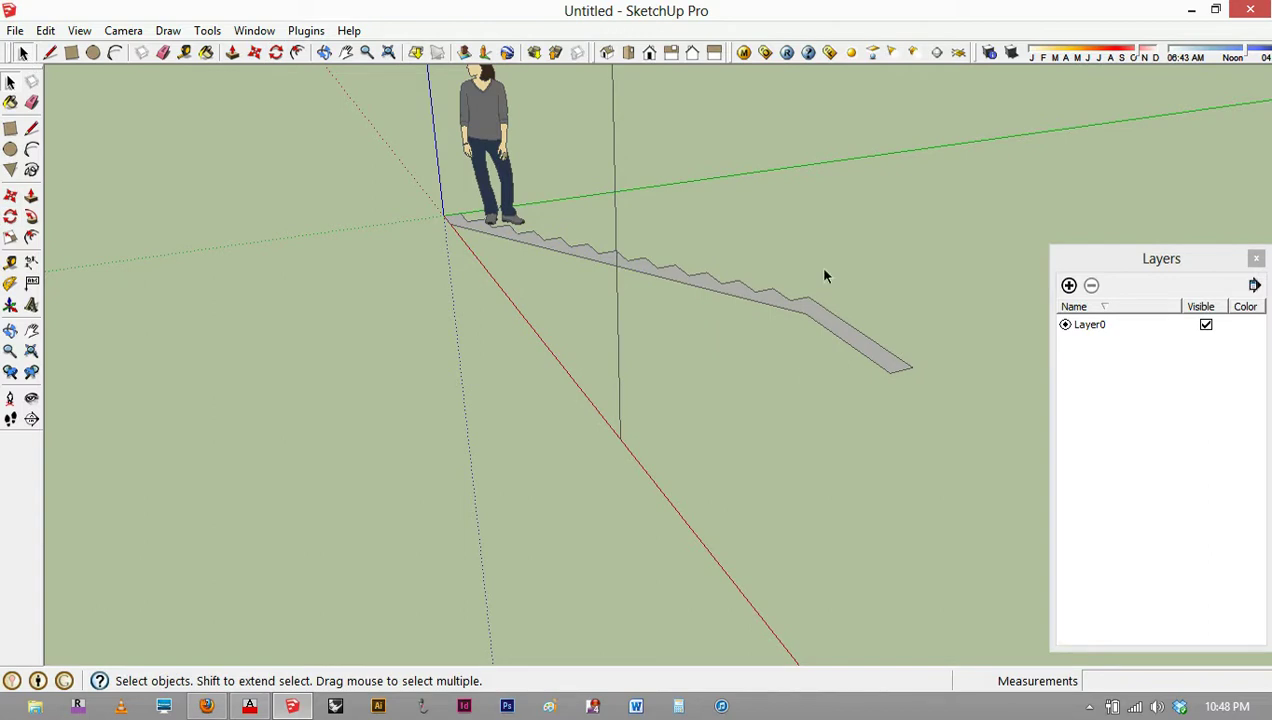
click(835, 325)
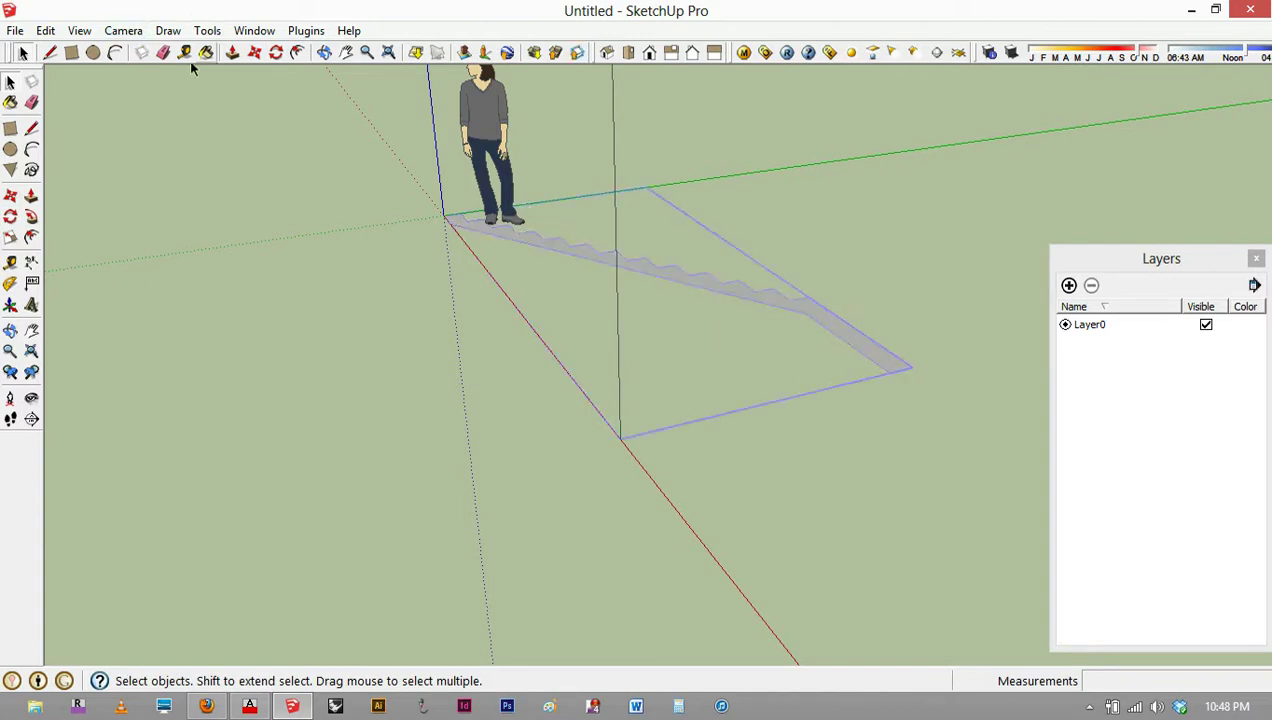
click(276, 54)
scroll(608, 262, down, 2)
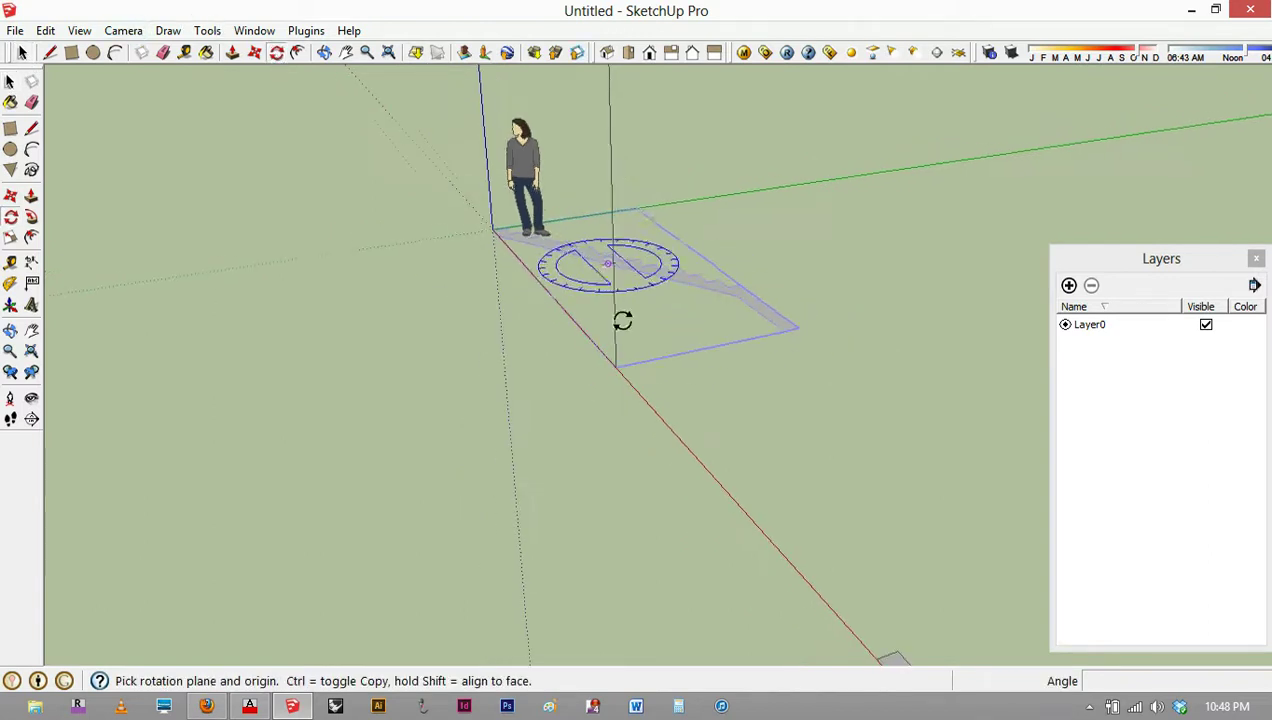
scroll(613, 192, down, 3)
middle_drag(619, 295, 642, 276)
scroll(630, 272, up, 2)
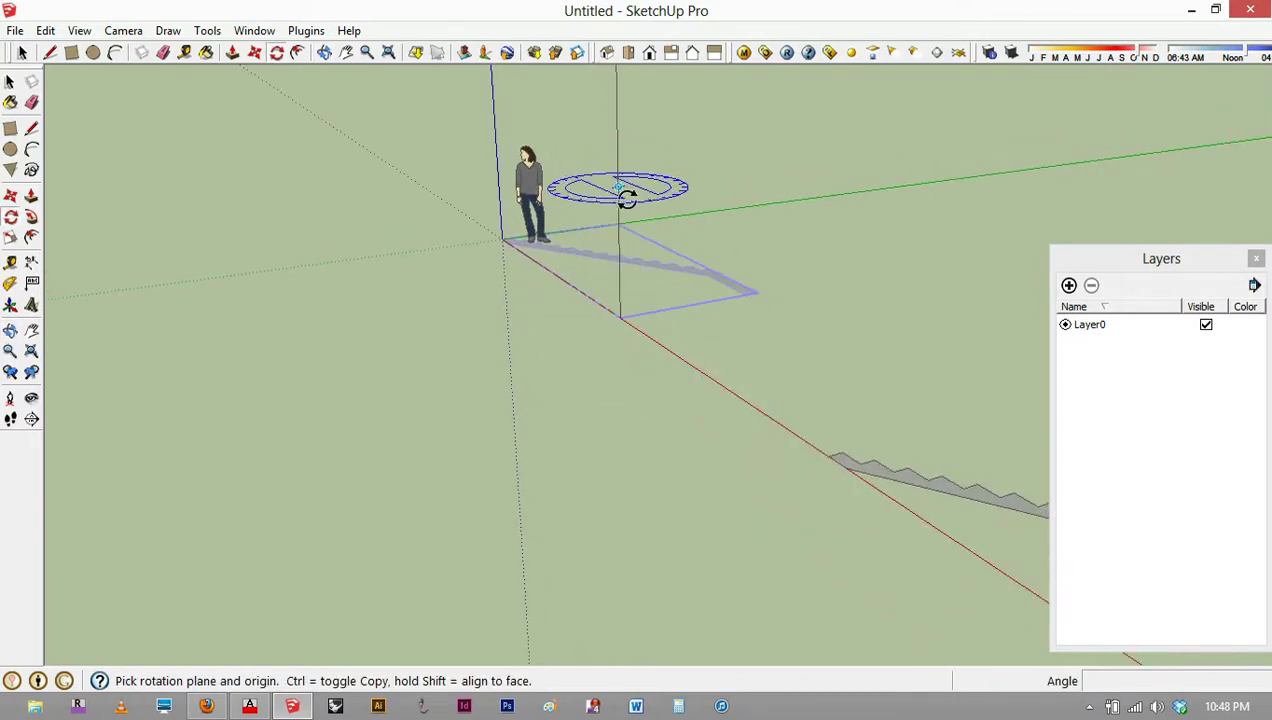
scroll(617, 238, up, 1)
scroll(619, 340, up, 3)
middle_drag(625, 392, 561, 256)
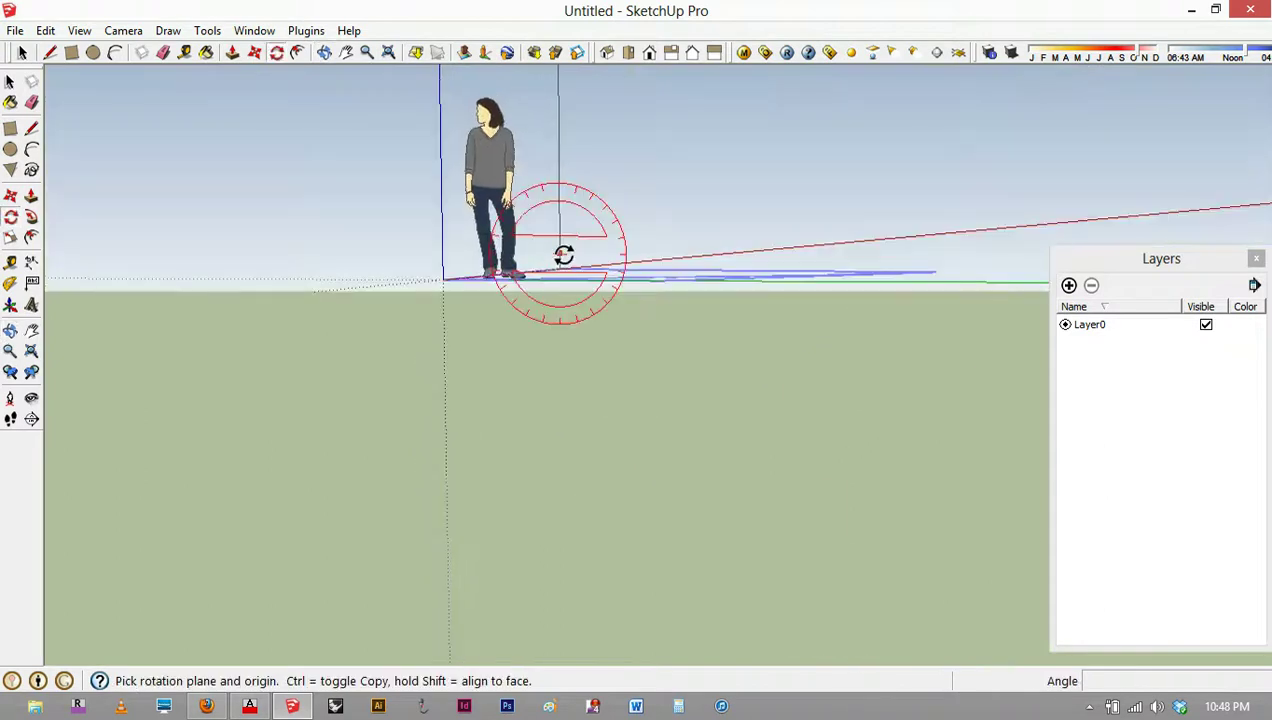
click(559, 205)
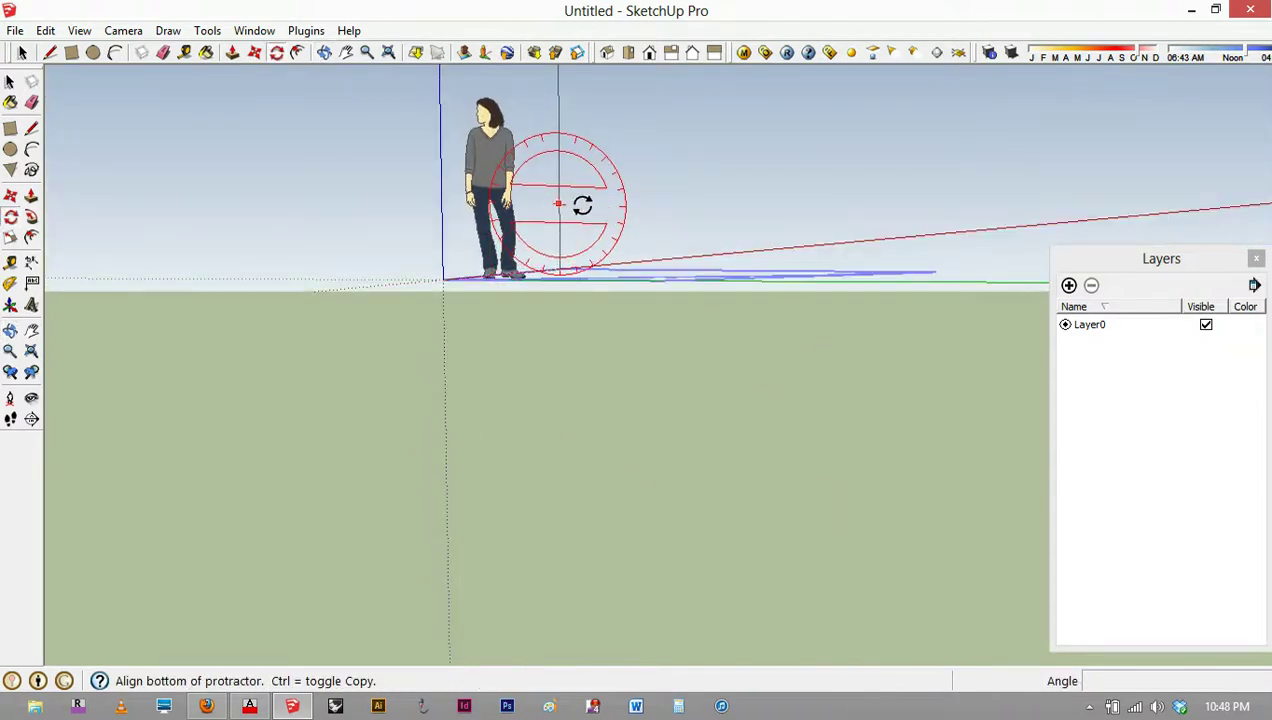
click(626, 204)
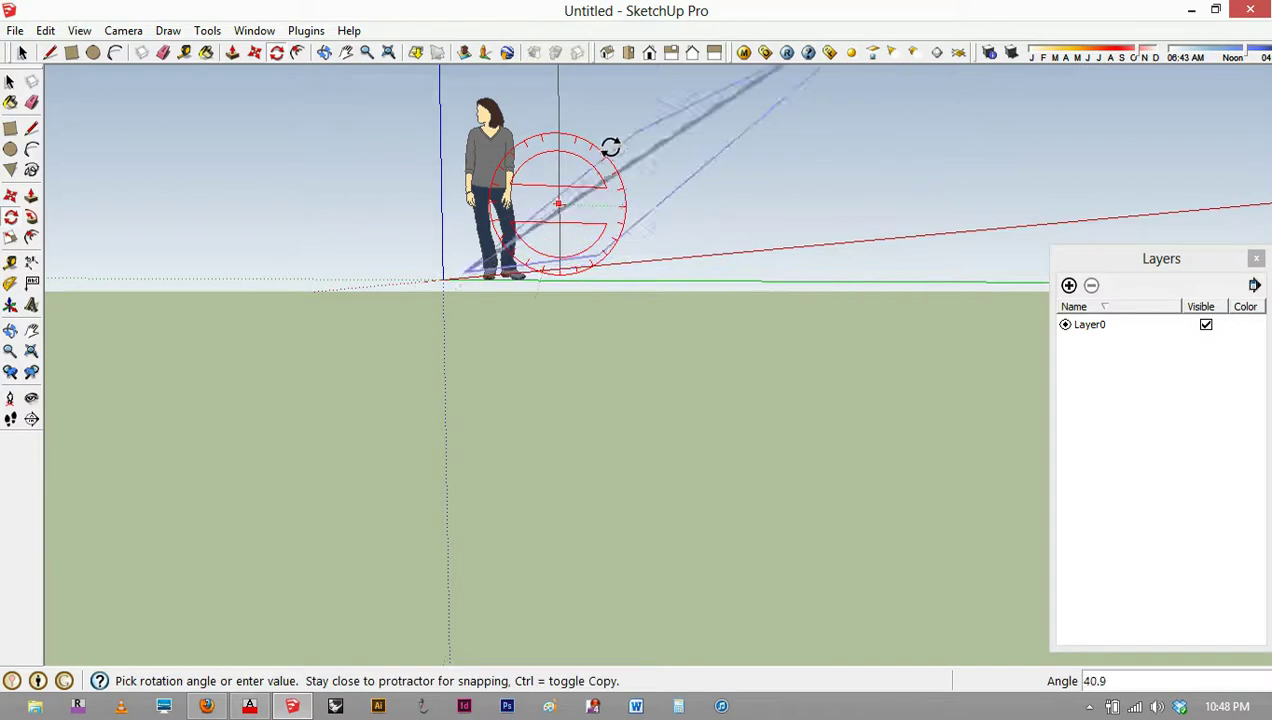
click(558, 135)
Step: Try to move the upright stair component's lower outer corner onto the vertical line near the red axis
middle_drag(565, 133, 581, 243)
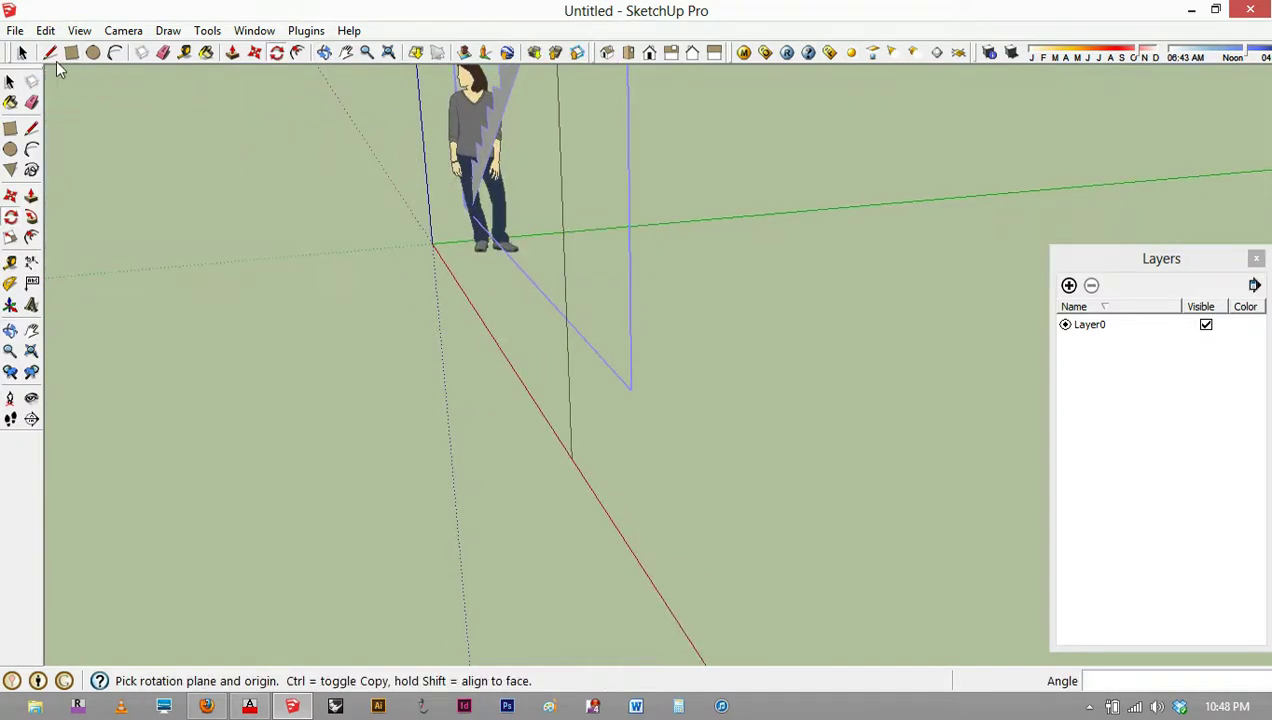
click(255, 53)
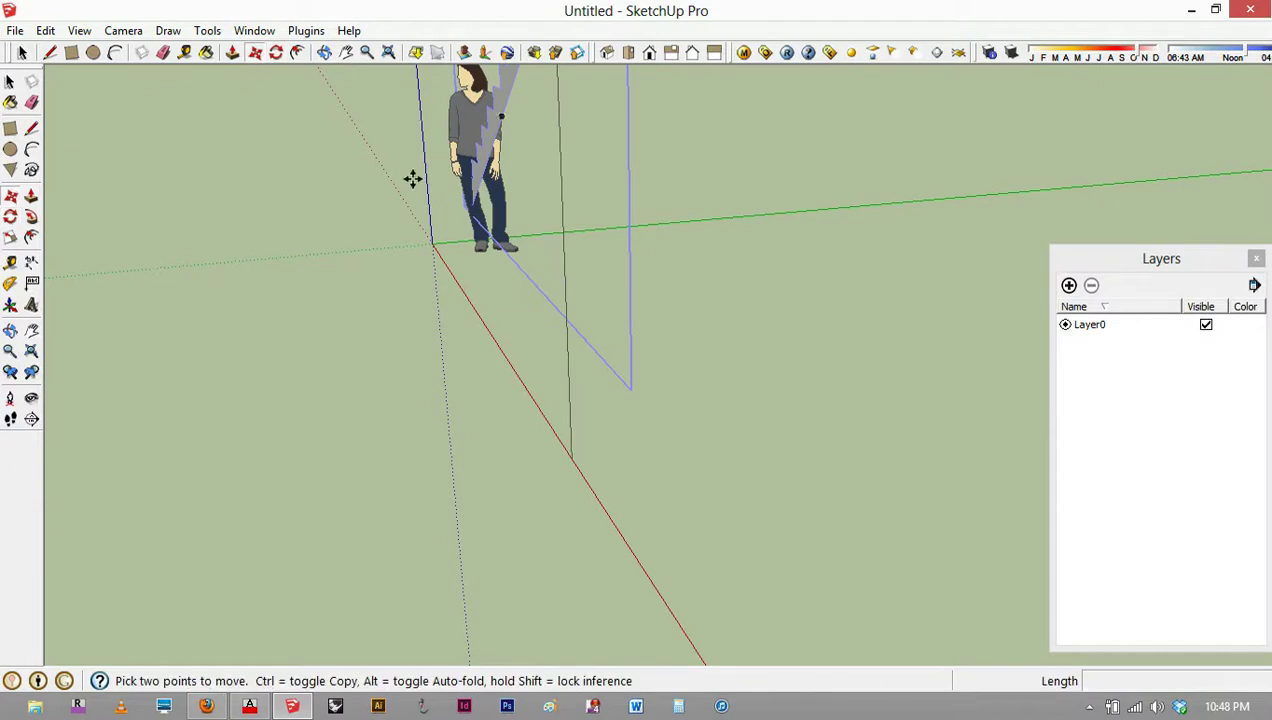
click(629, 388)
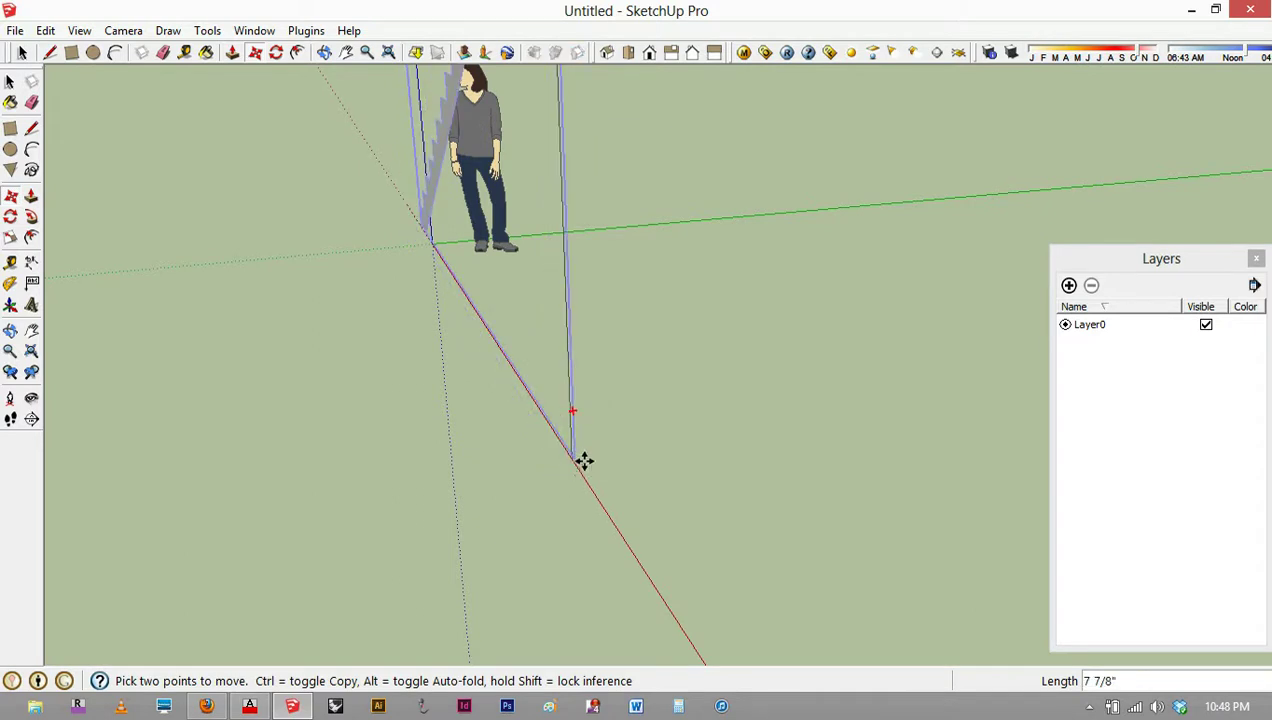
middle_drag(573, 363, 840, 323)
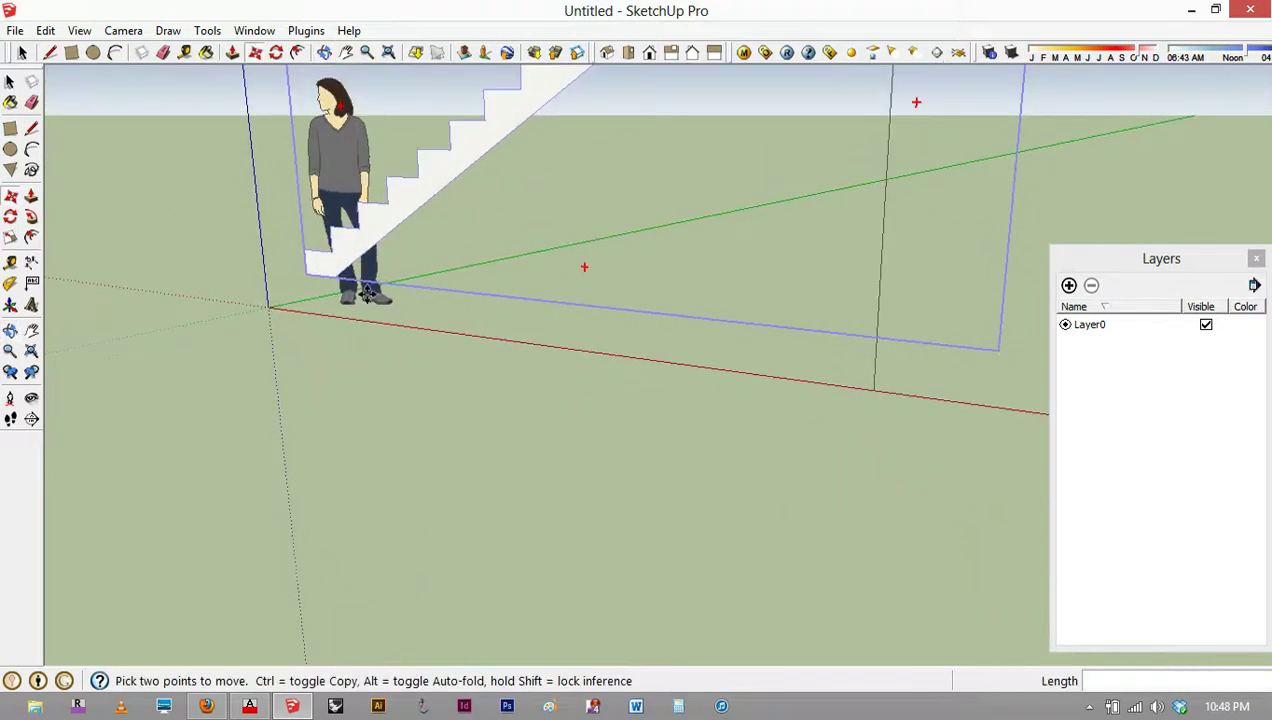
Step: Try to move the stair component from its foot's underside corner onto the red axis beside the origin
click(334, 276)
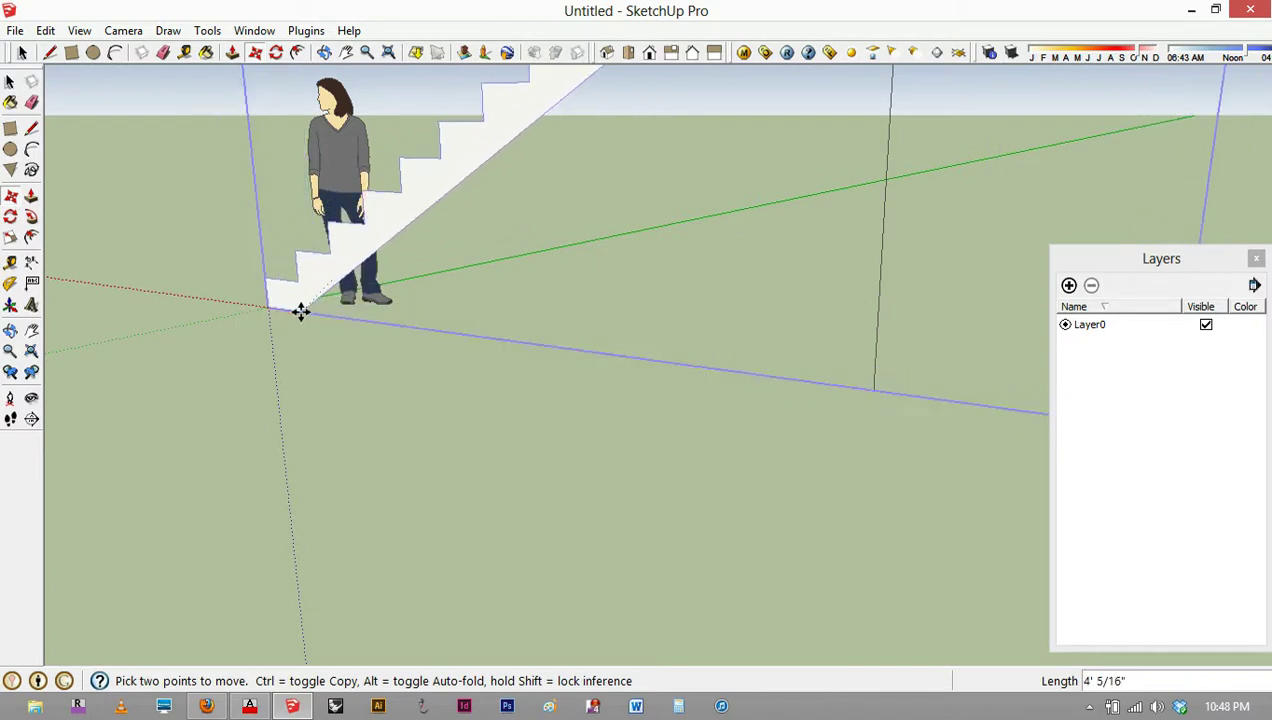
click(301, 310)
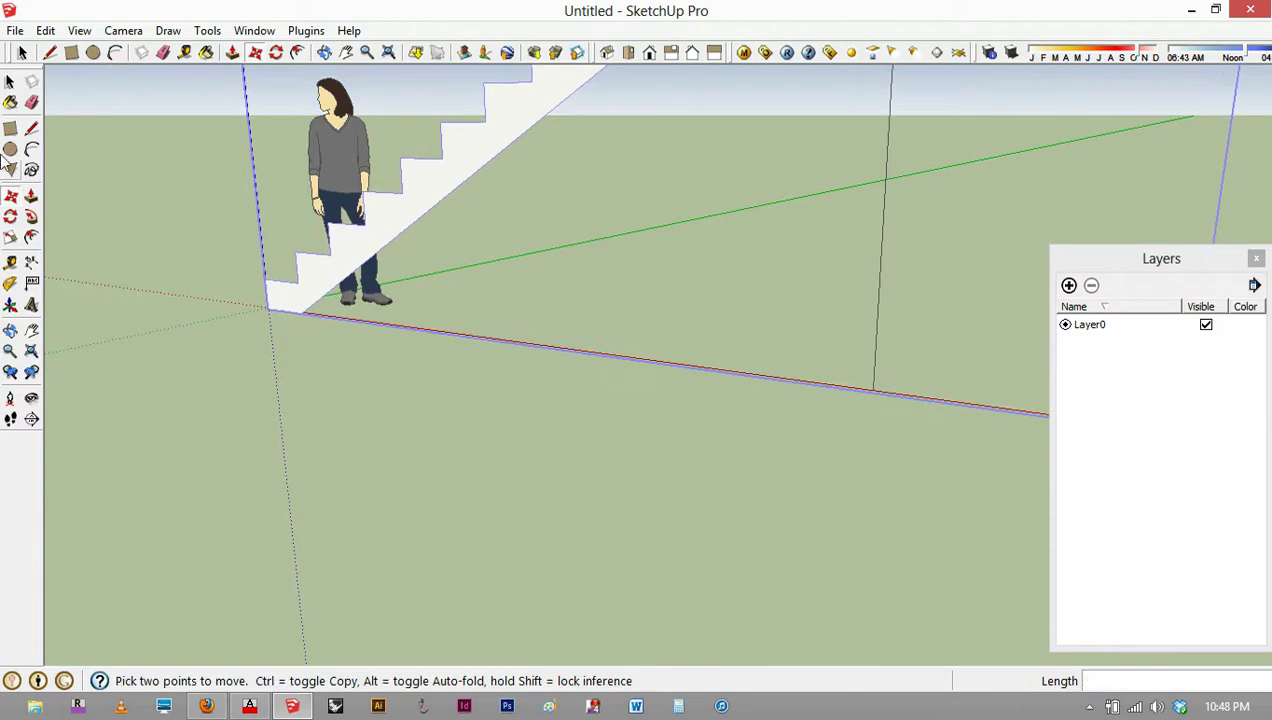
click(22, 52)
middle_drag(389, 275, 739, 268)
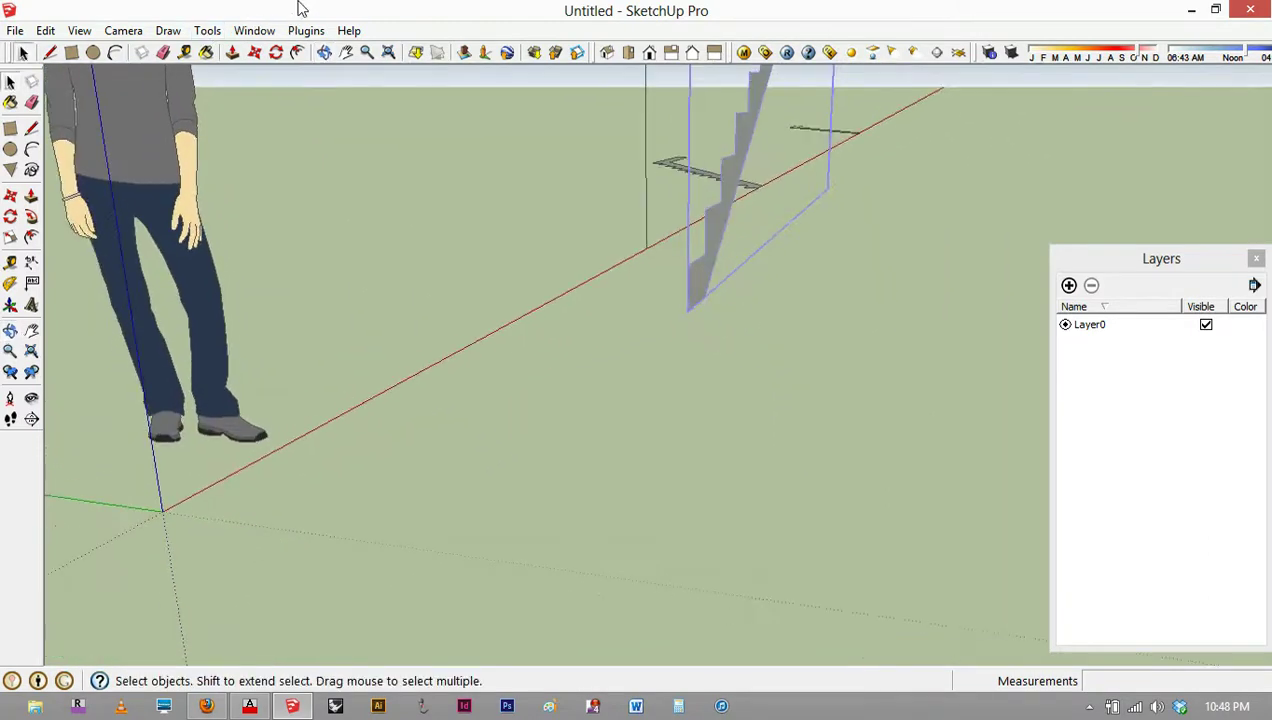
Step: Move the stair component's landing end onto the vertical line's top, then its lower outer corner onto the line's foot on the red axis
click(256, 52)
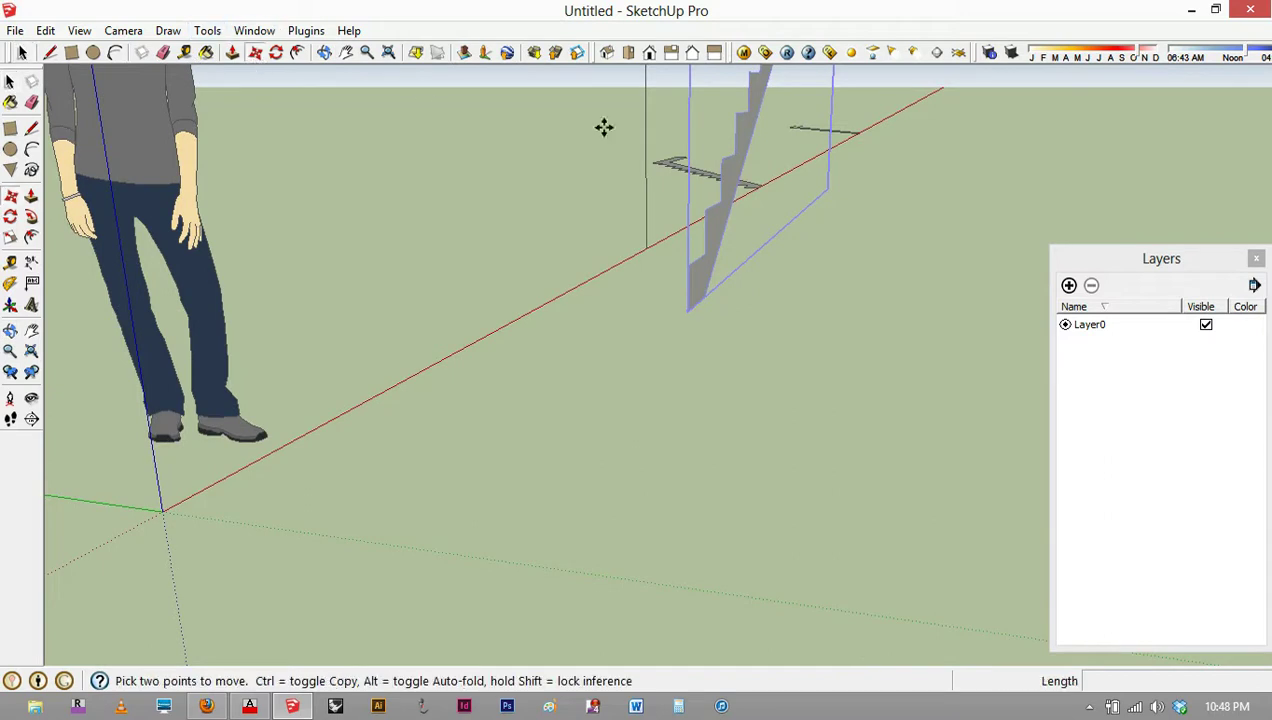
middle_drag(817, 197, 767, 284)
scroll(735, 278, down, 5)
middle_drag(767, 185, 524, 260)
click(700, 243)
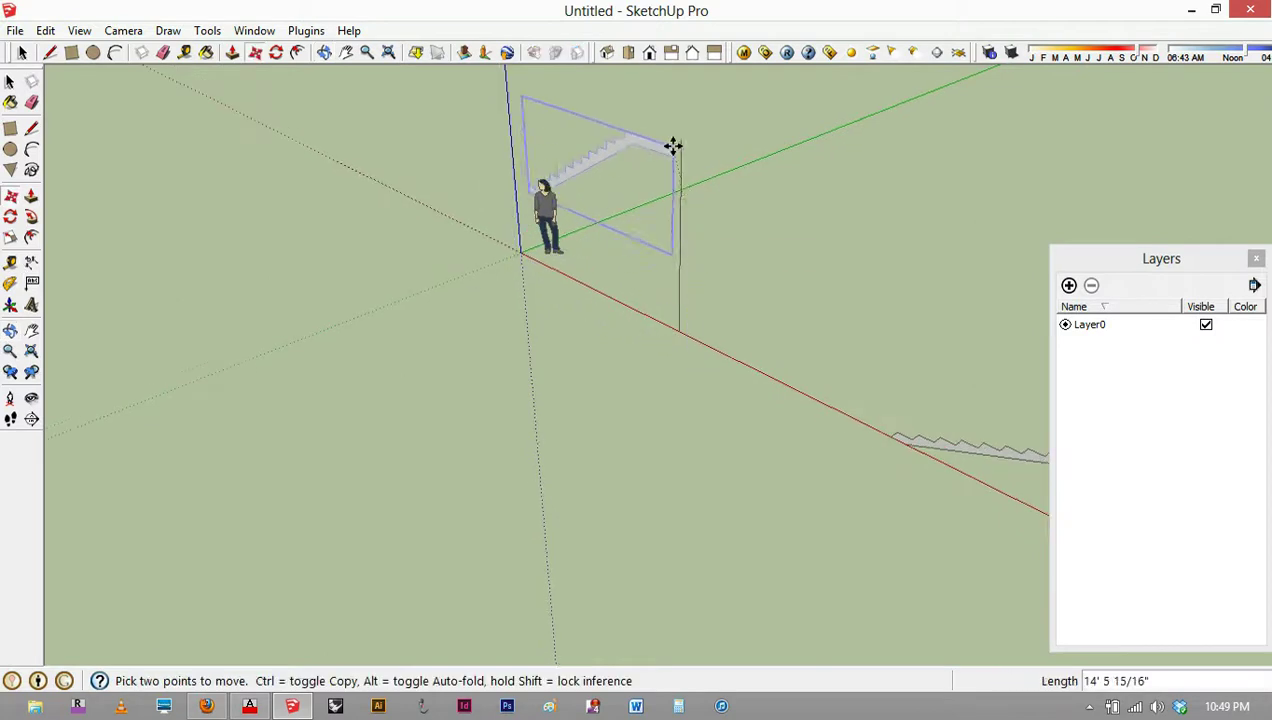
click(679, 145)
click(677, 273)
click(679, 329)
Step: Delete the vertical reference line standing at the landing end of the stair
middle_drag(711, 328, 420, 361)
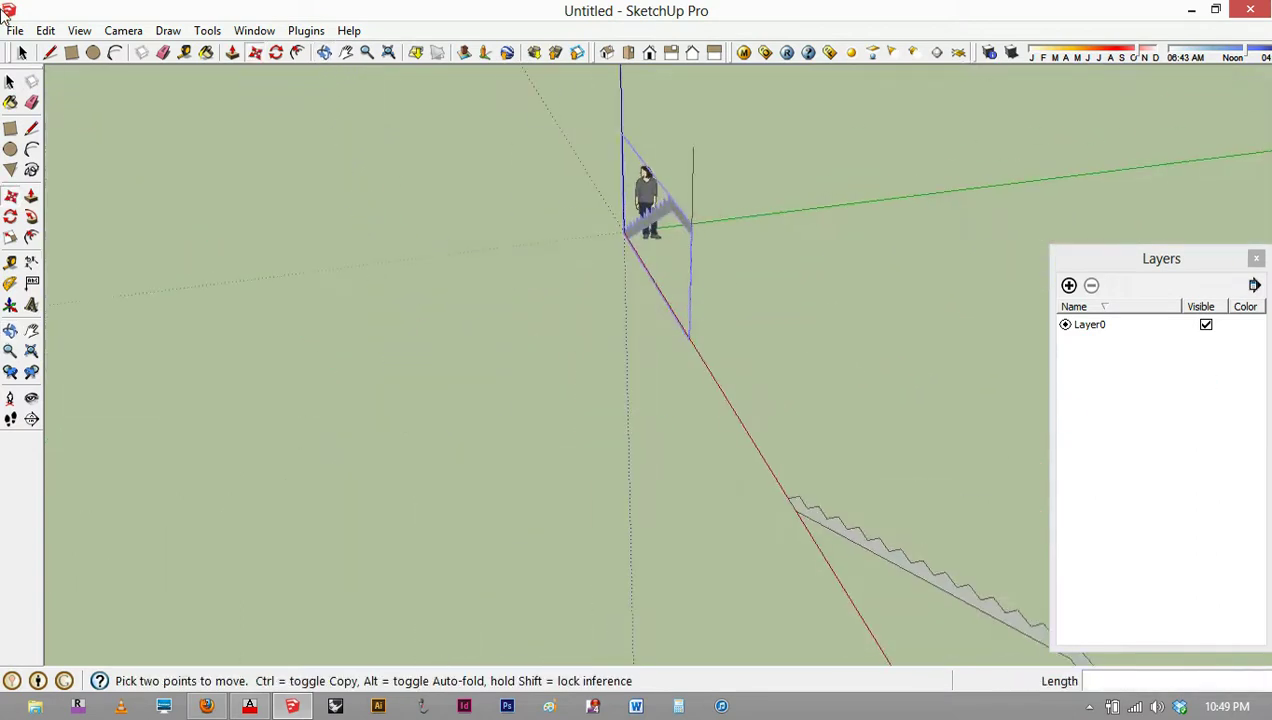
key(space)
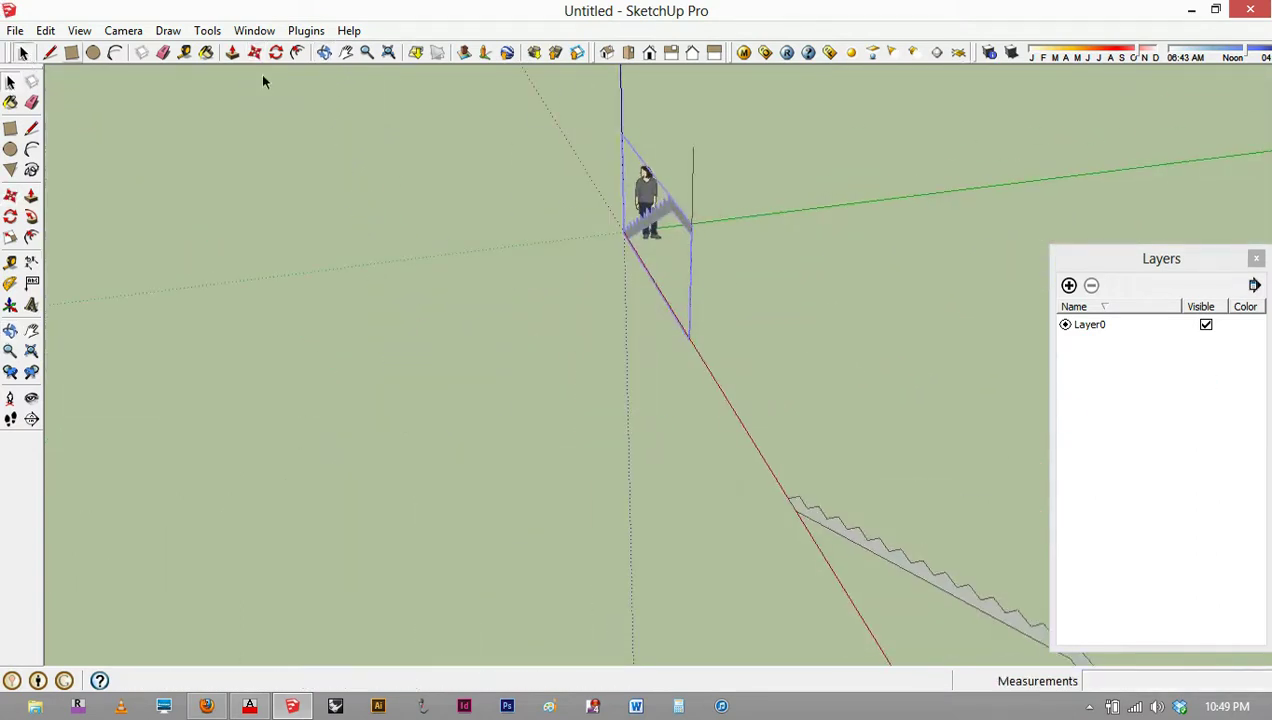
click(697, 212)
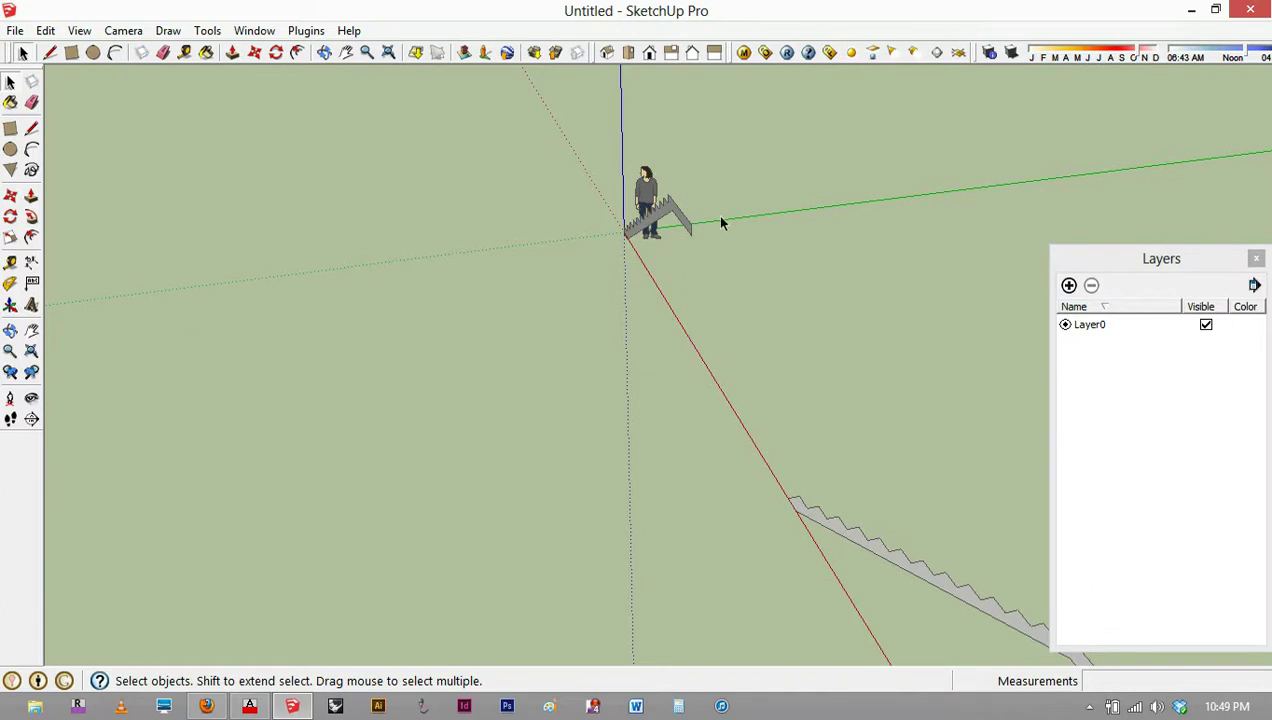
Step: Open the upright stair component for editing and push/pull its profile face by 44 inches to give the stair its width
scroll(695, 215, up, 3)
click(690, 222)
mouse_move(690, 222)
middle_down()
mouse_move(693, 236)
mouse_move(668, 210)
middle_up()
scroll(660, 200, up, 3)
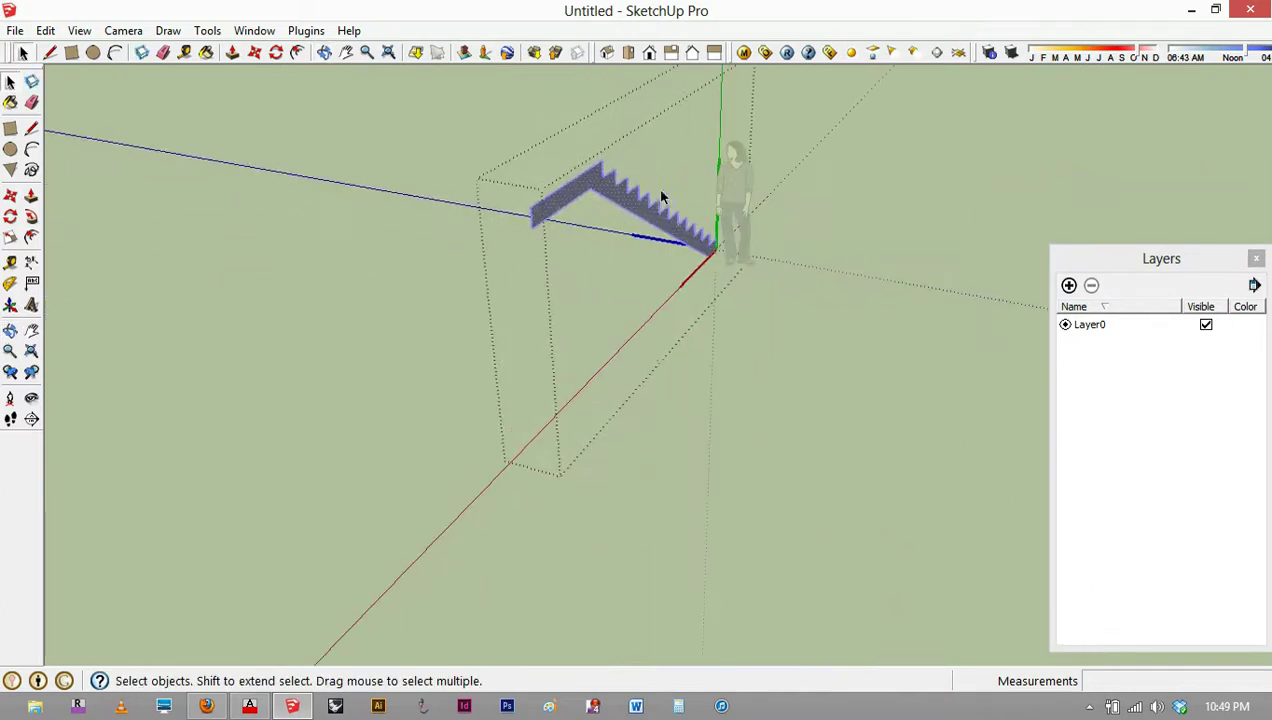
middle_drag(553, 190, 502, 189)
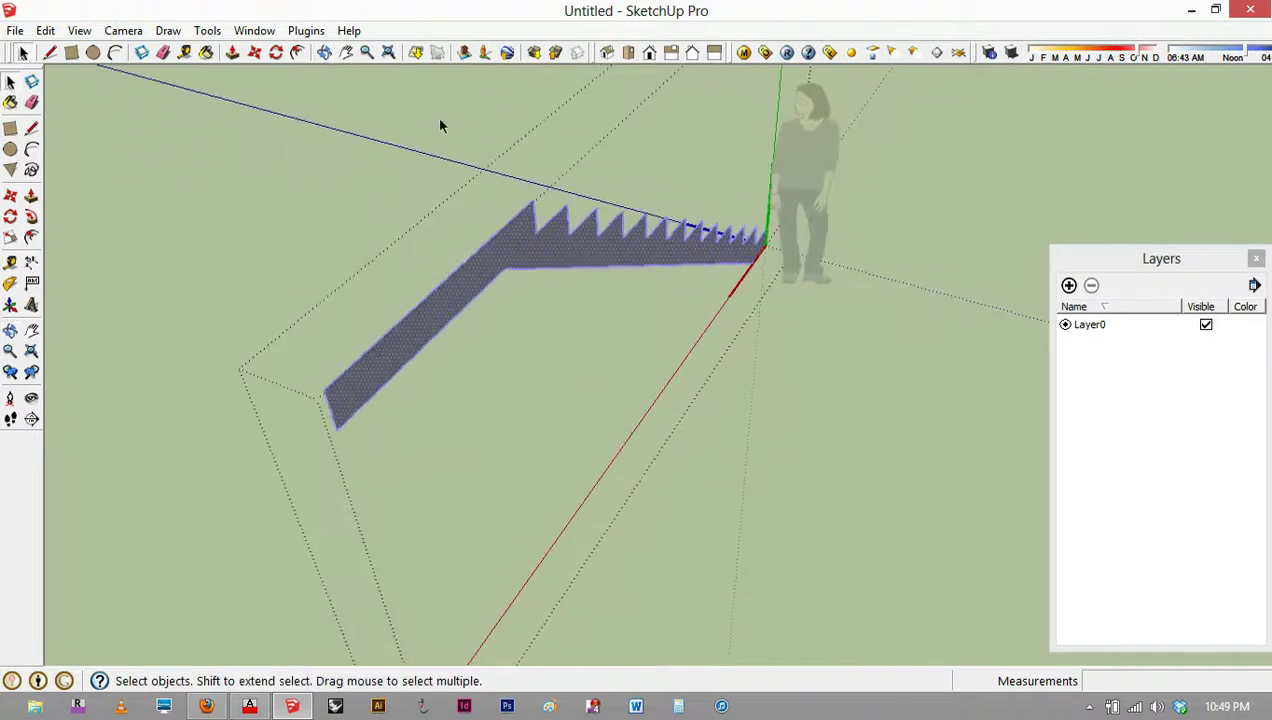
click(231, 52)
drag(500, 254, 706, 414)
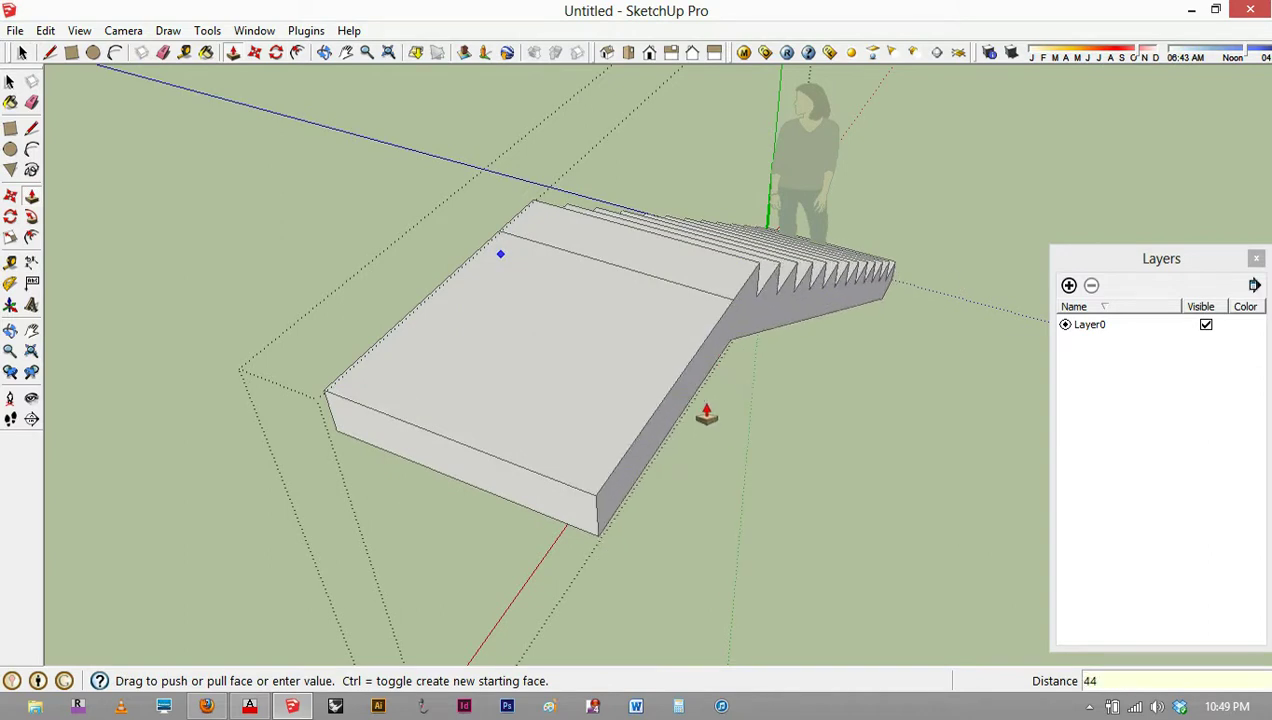
key(Return)
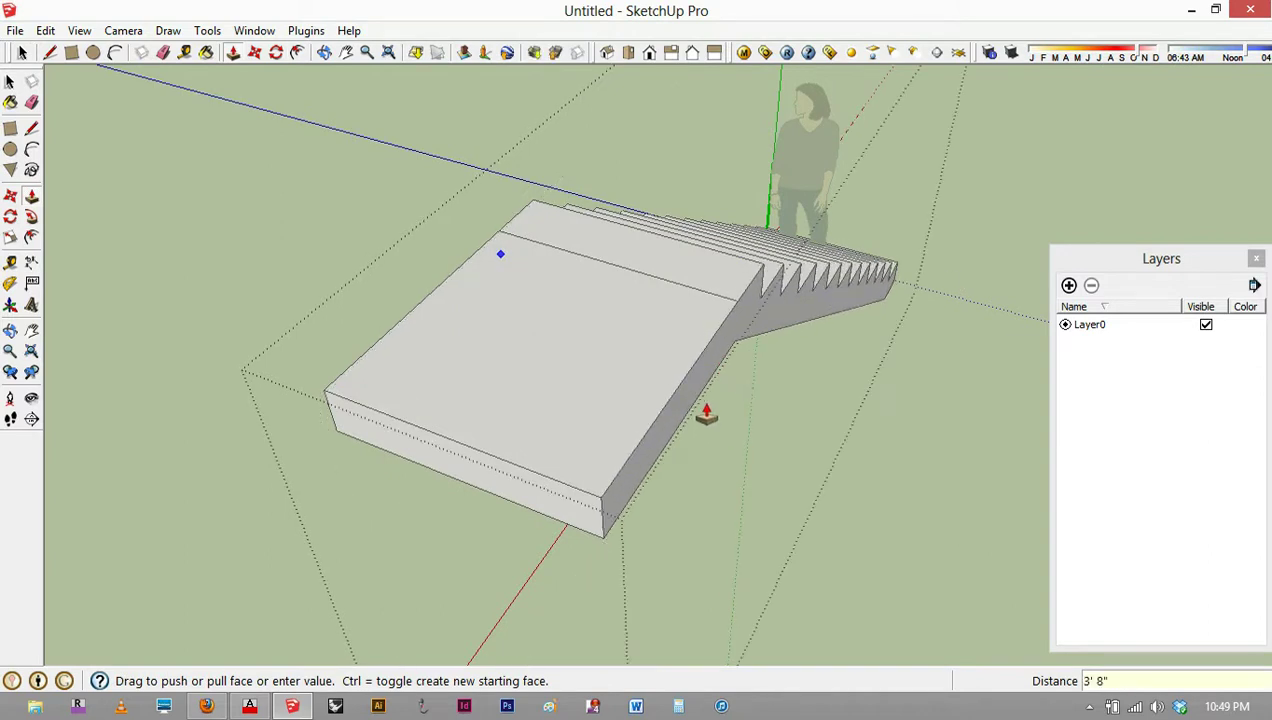
Step: Hide the edge crossing the landing's top surface and leave the component's editing mode
click(14, 80)
right_click(704, 297)
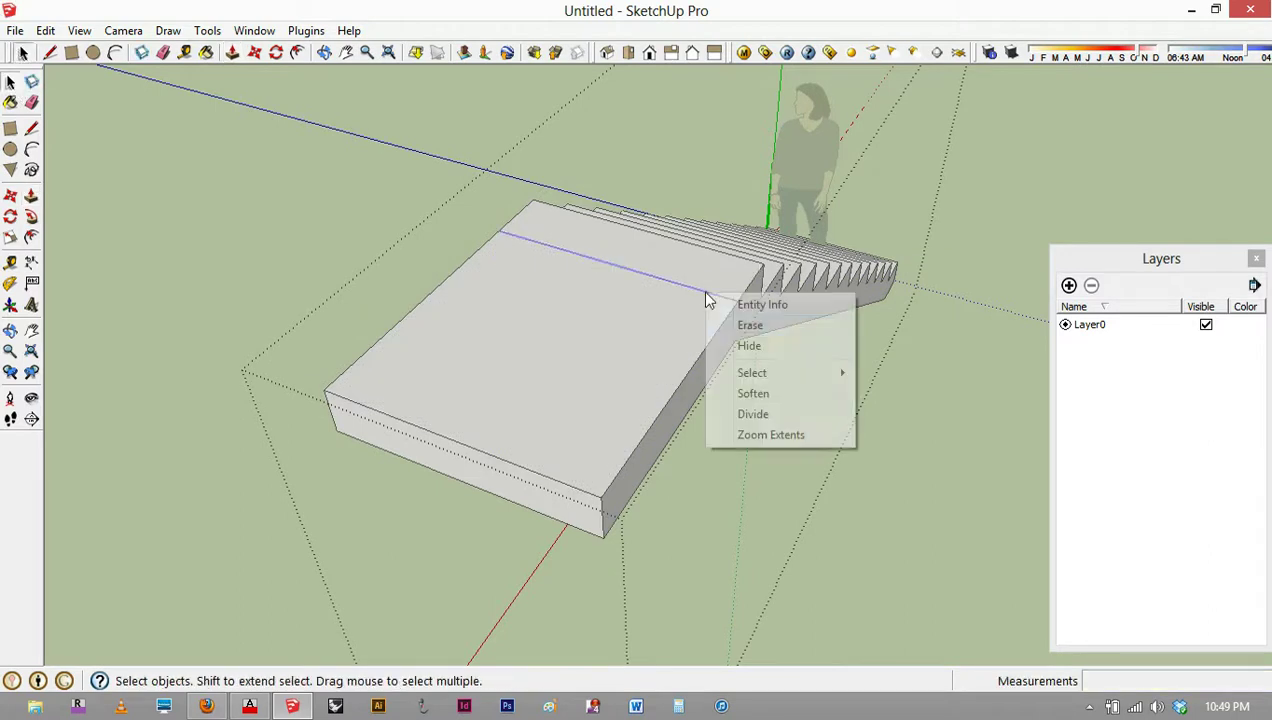
click(776, 354)
middle_drag(595, 334, 1133, 321)
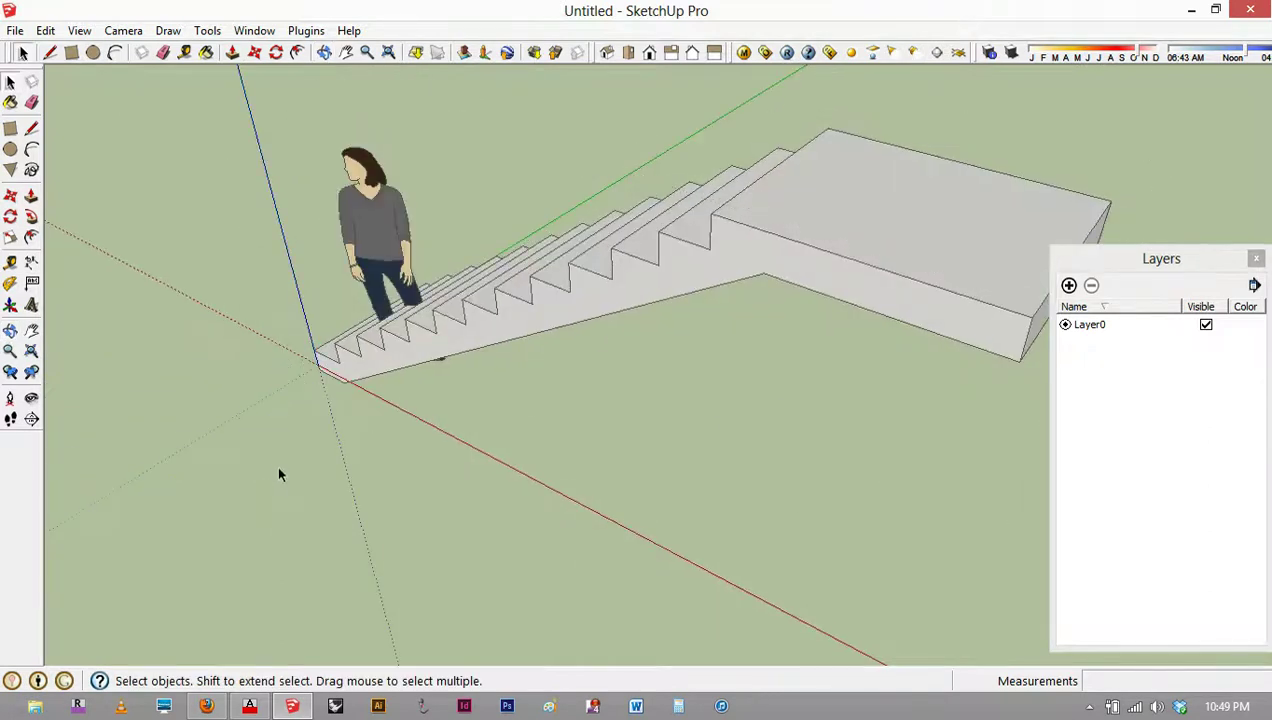
Step: Move the person figure about 3' 6" out of the stair to stand in front of the lowest step
middle_drag(247, 375, 517, 335)
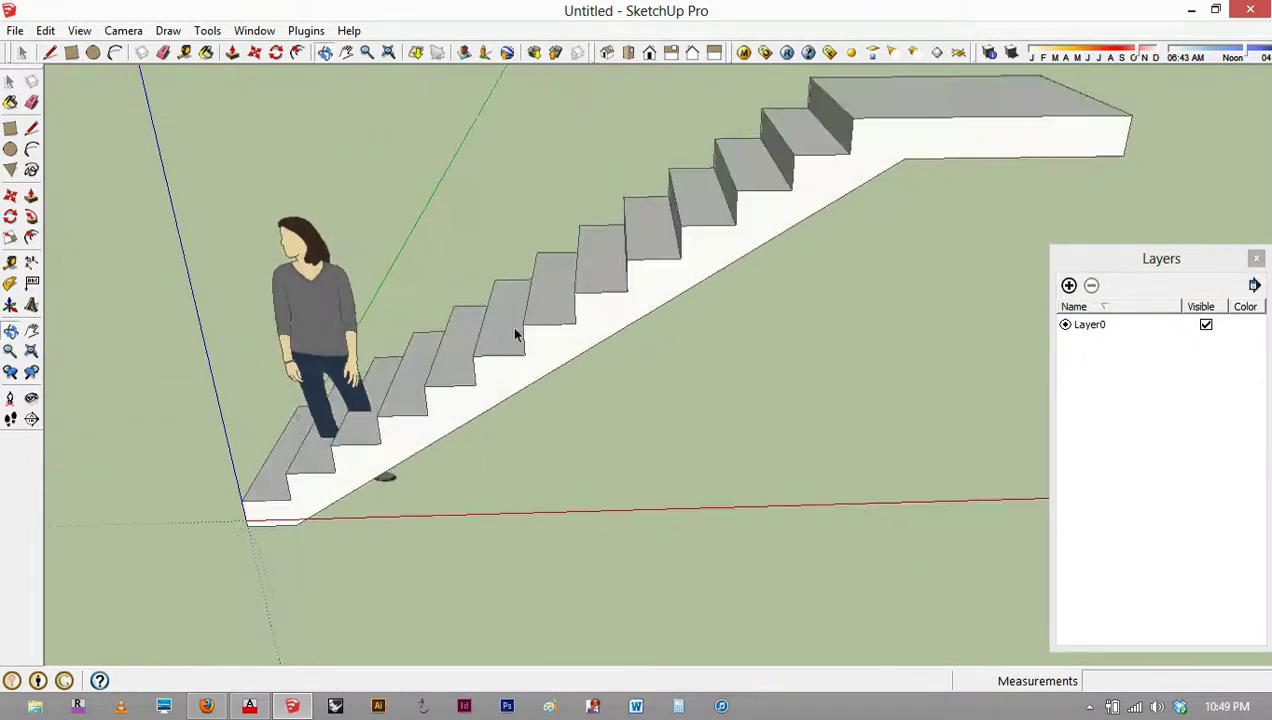
click(340, 366)
key(m)
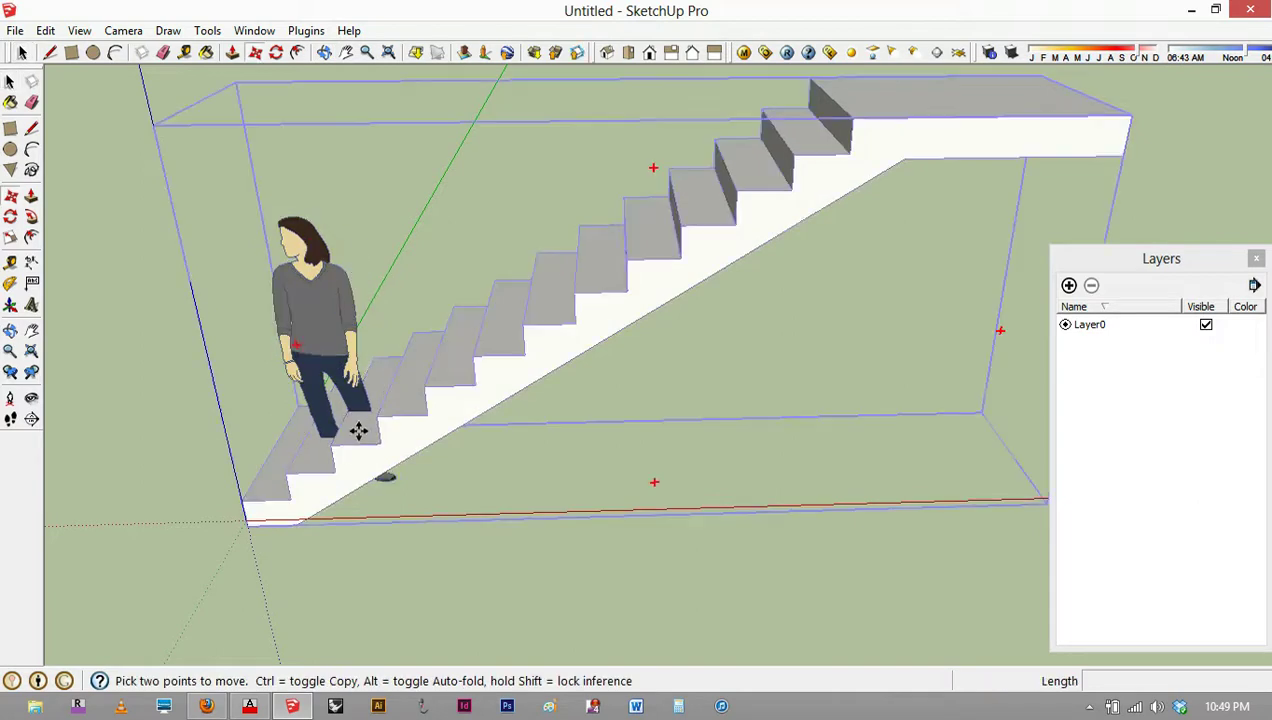
click(389, 480)
click(213, 483)
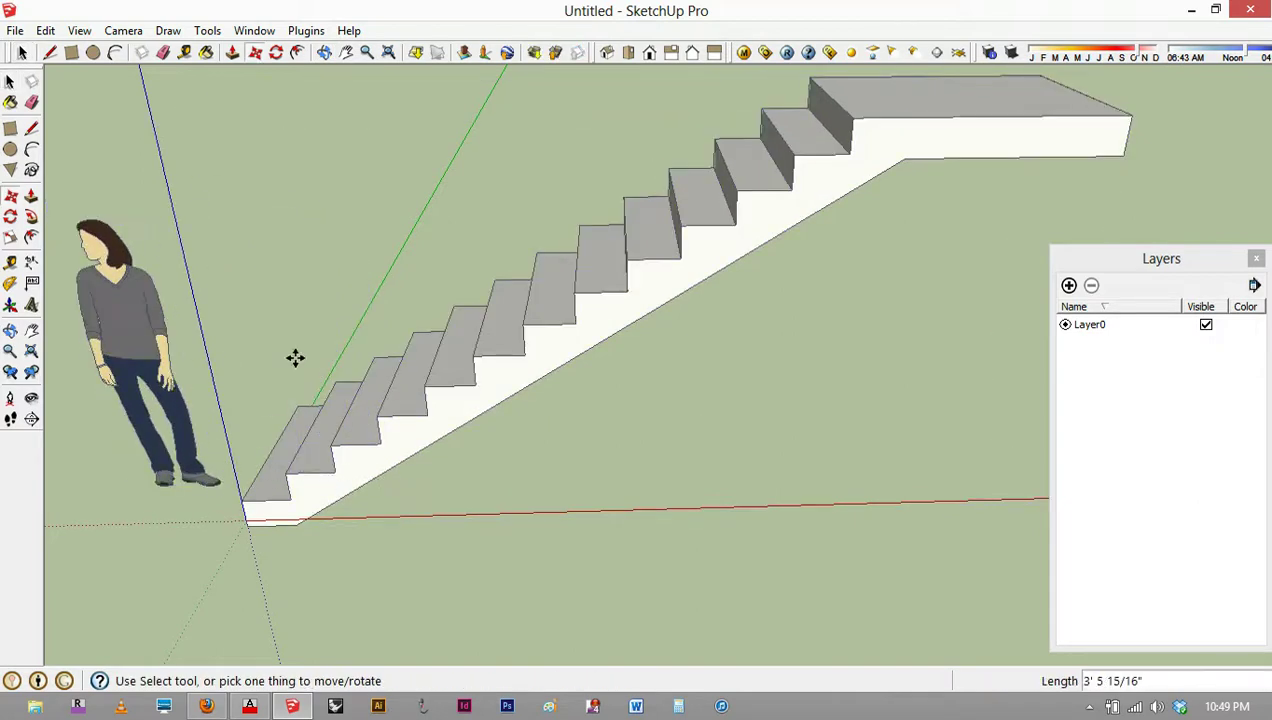
Step: Compare the stair component instances along the red axis from above and in perspective, and review the commands available for the upright one
scroll(275, 366, down, 6)
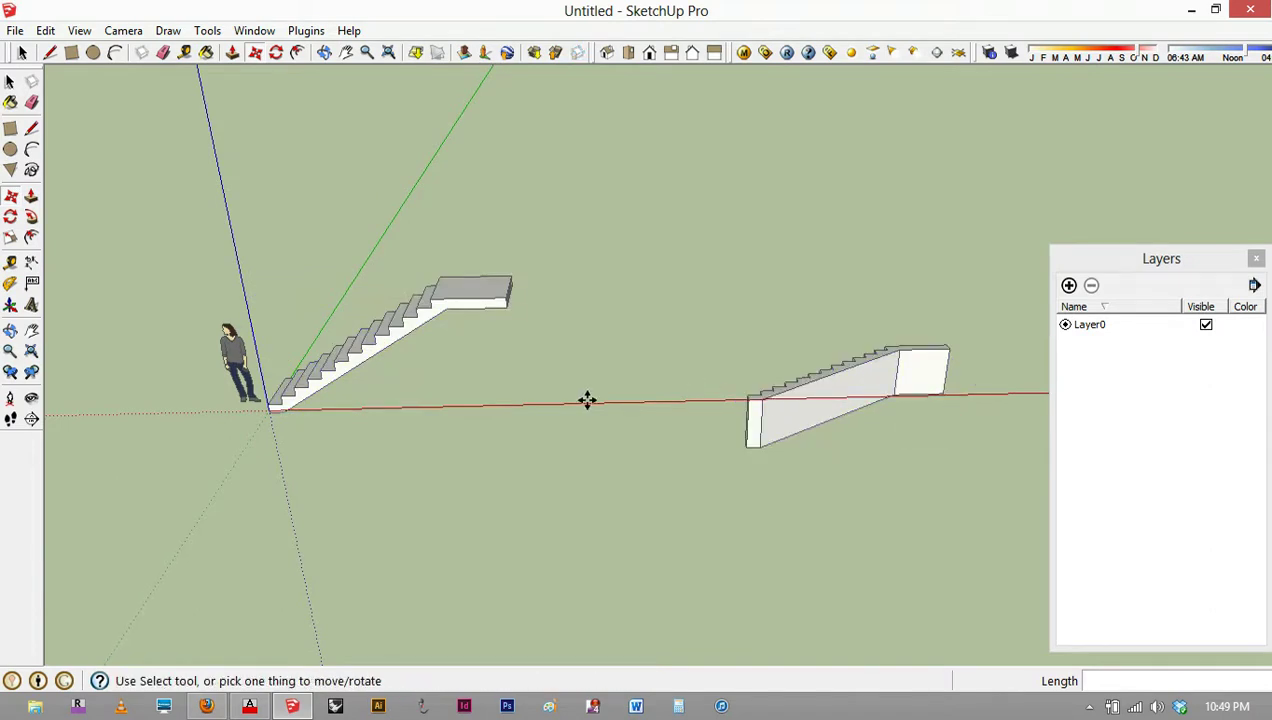
scroll(366, 397, down, 4)
scroll(682, 365, up, 2)
scroll(680, 382, up, 5)
scroll(557, 319, down, 2)
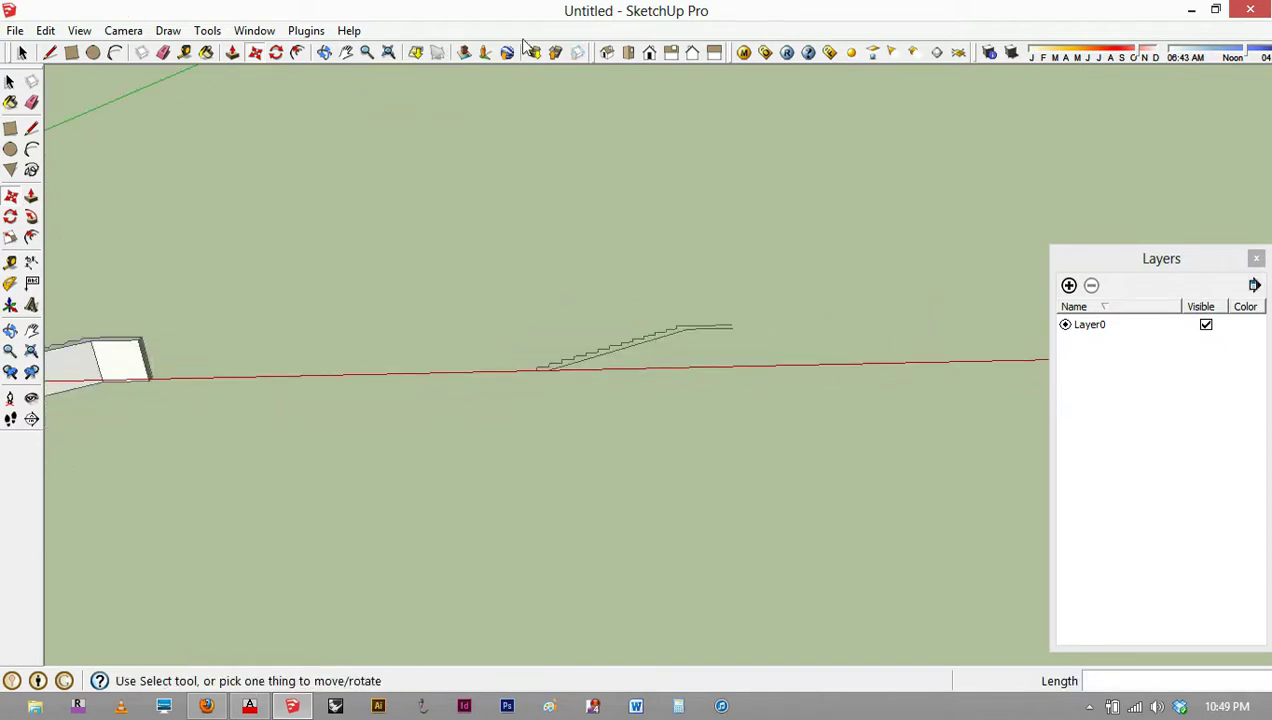
click(629, 55)
scroll(579, 380, down, 3)
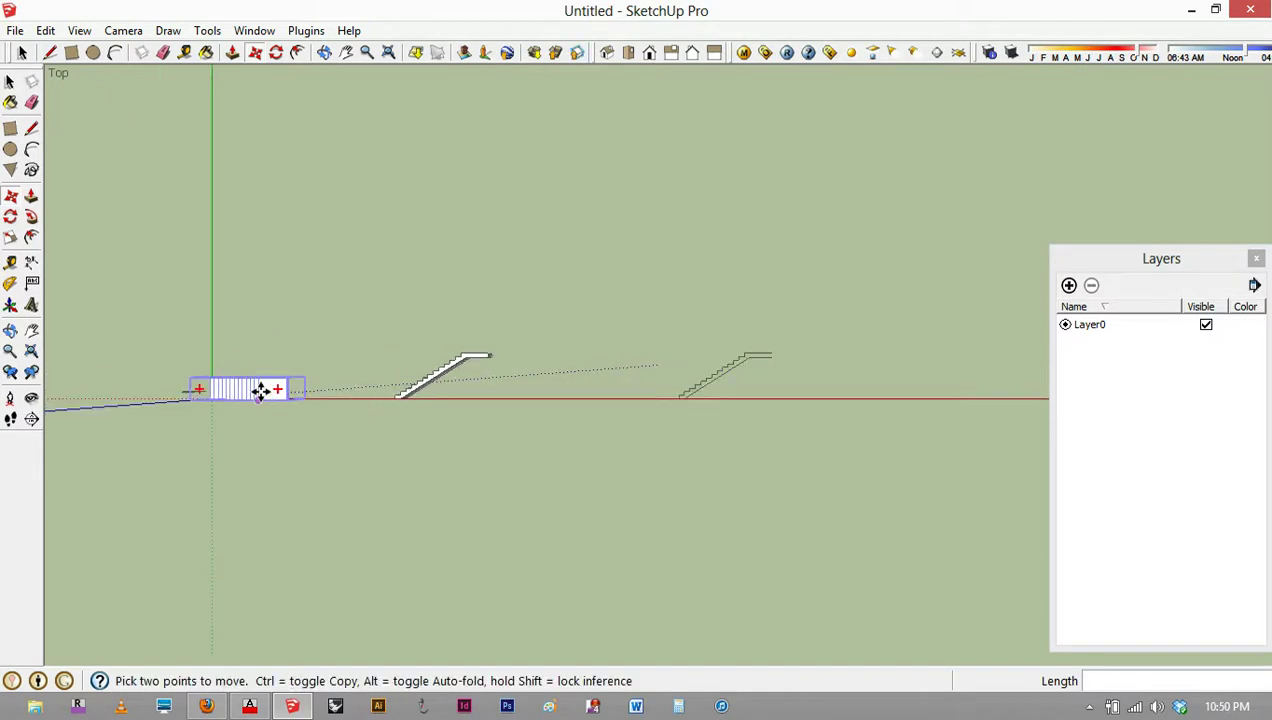
right_click(260, 390)
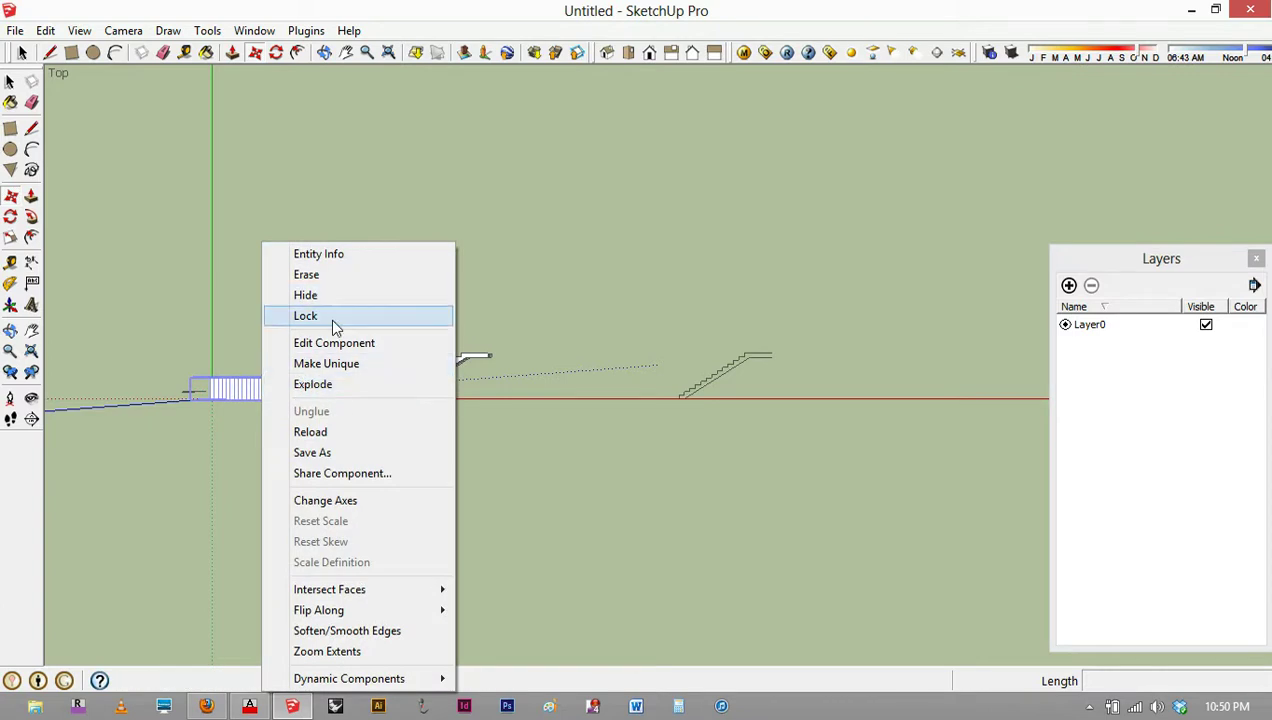
click(705, 388)
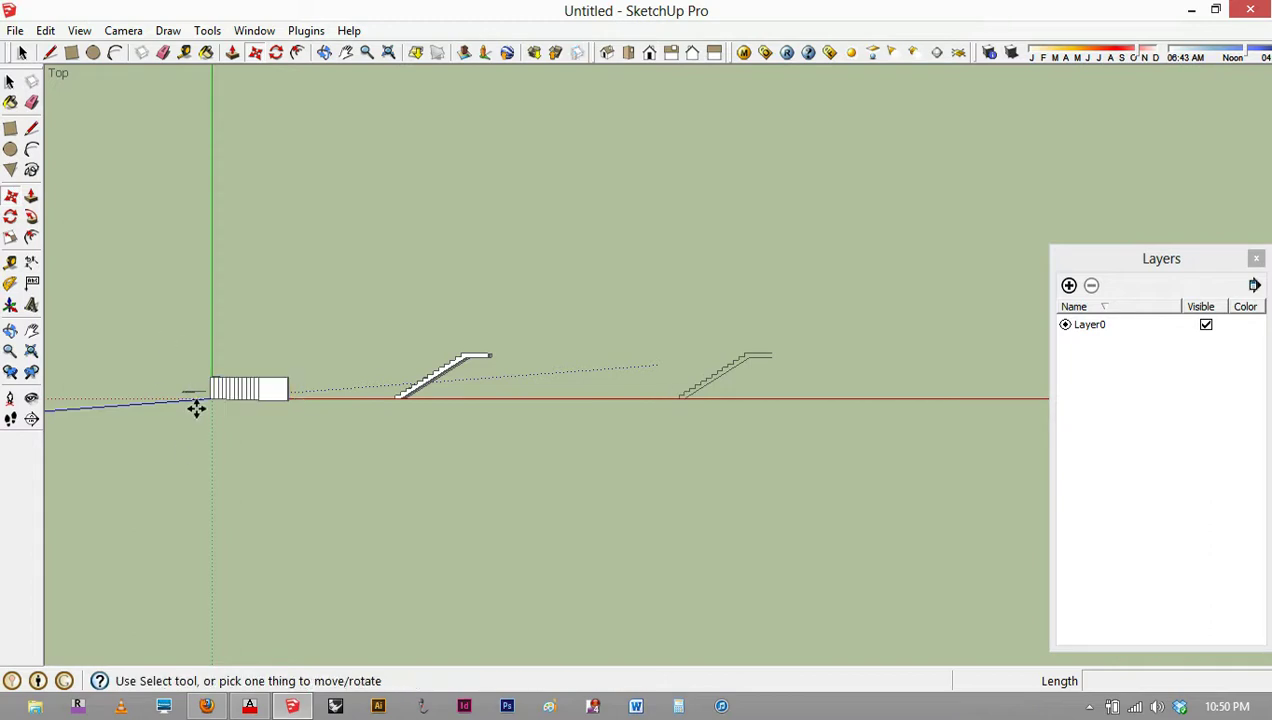
scroll(220, 395, up, 5)
middle_click(308, 447)
middle_drag(308, 447, 737, 413)
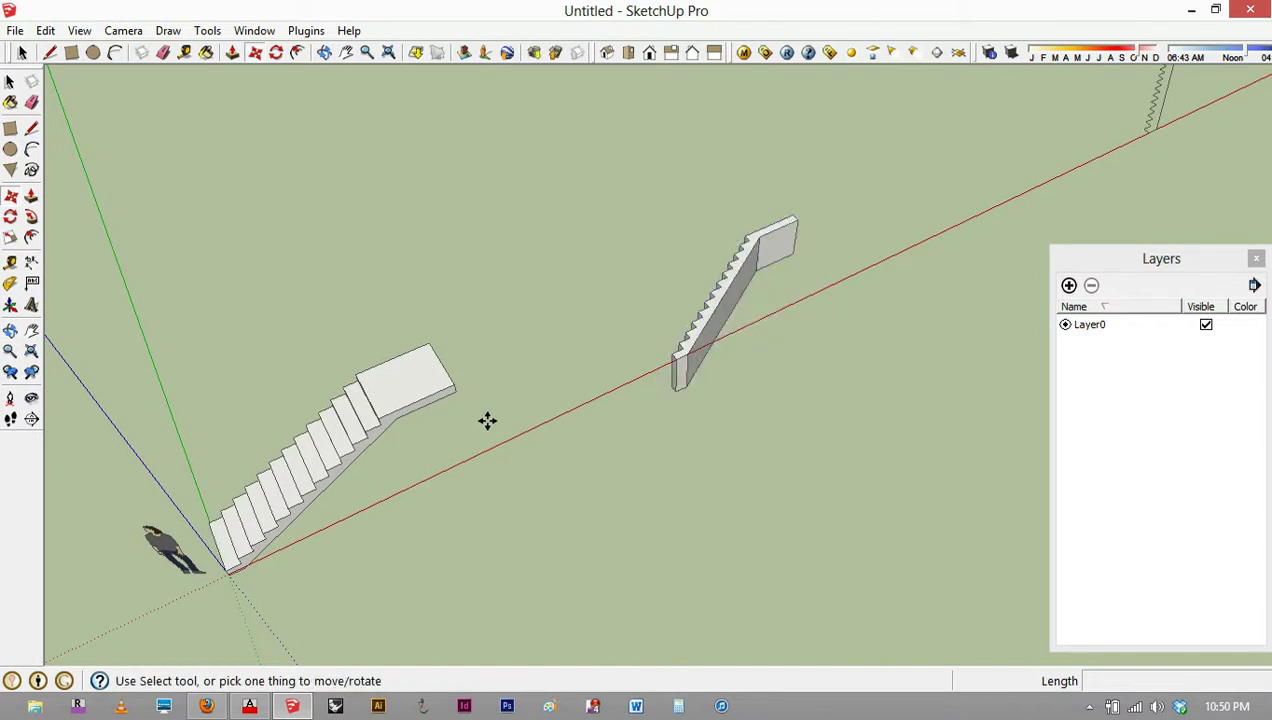
Step: Delete the separate stair instance standing farther along the red axis, leaving the one at the origin
click(693, 346)
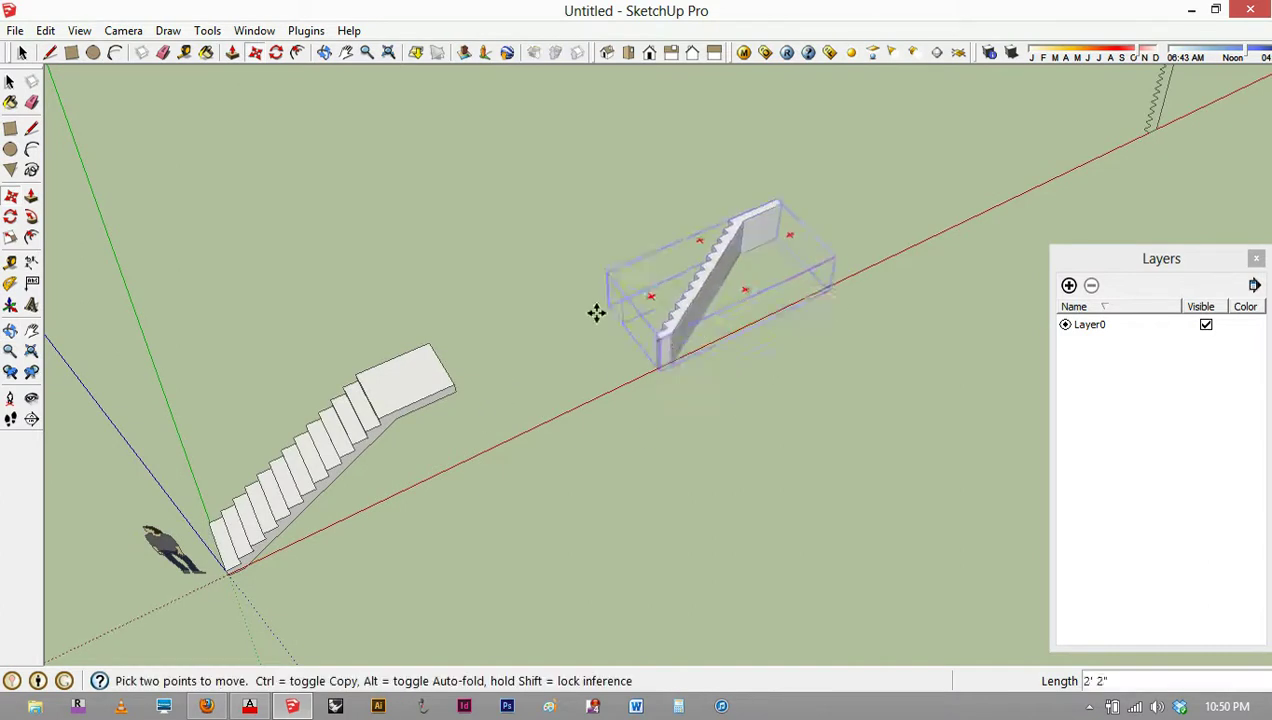
key(Escape)
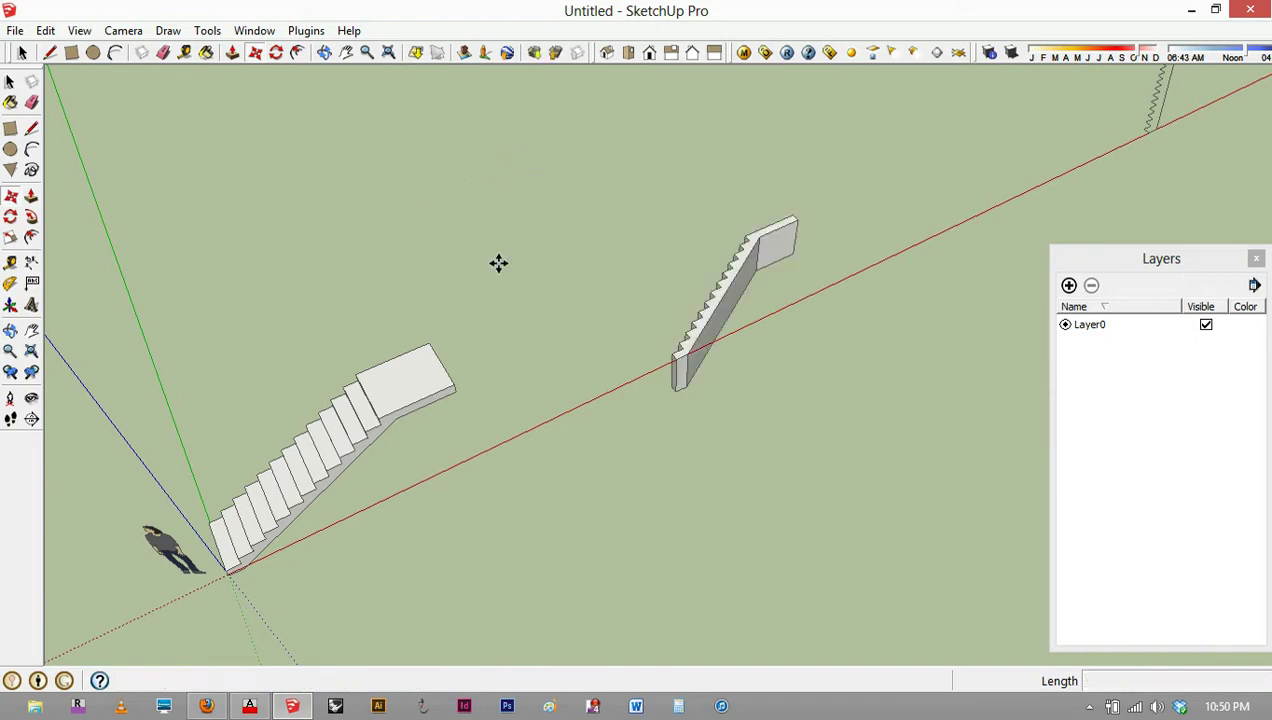
click(22, 53)
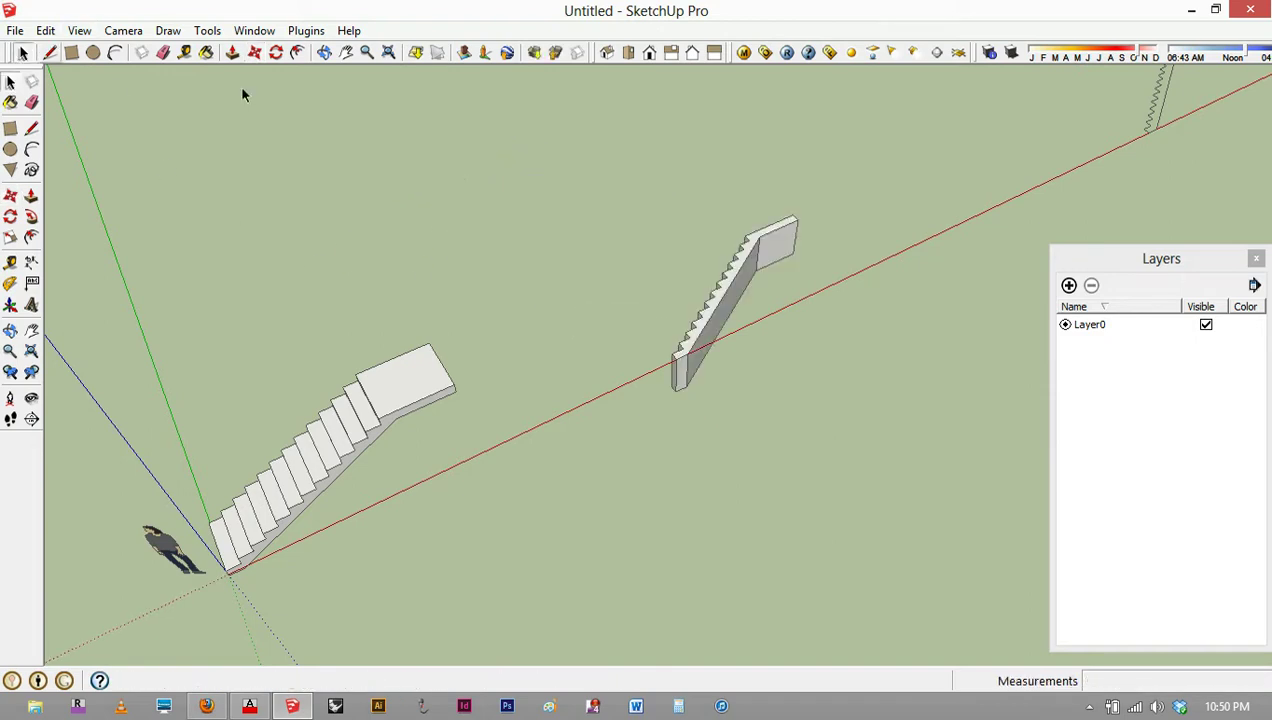
click(704, 300)
key(Delete)
Step: Copy the stair at the origin from its bottom corner to the landing's outer end to form a second flight
middle_drag(466, 334, 380, 420)
click(313, 453)
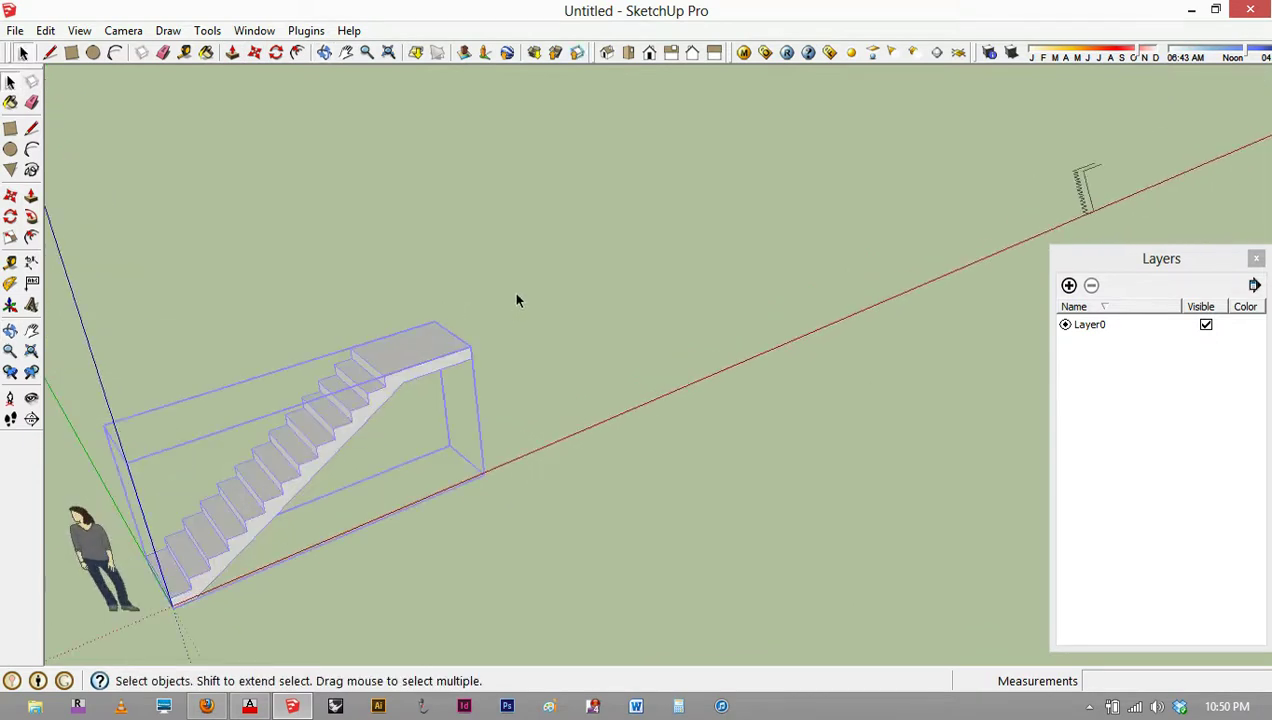
key(m)
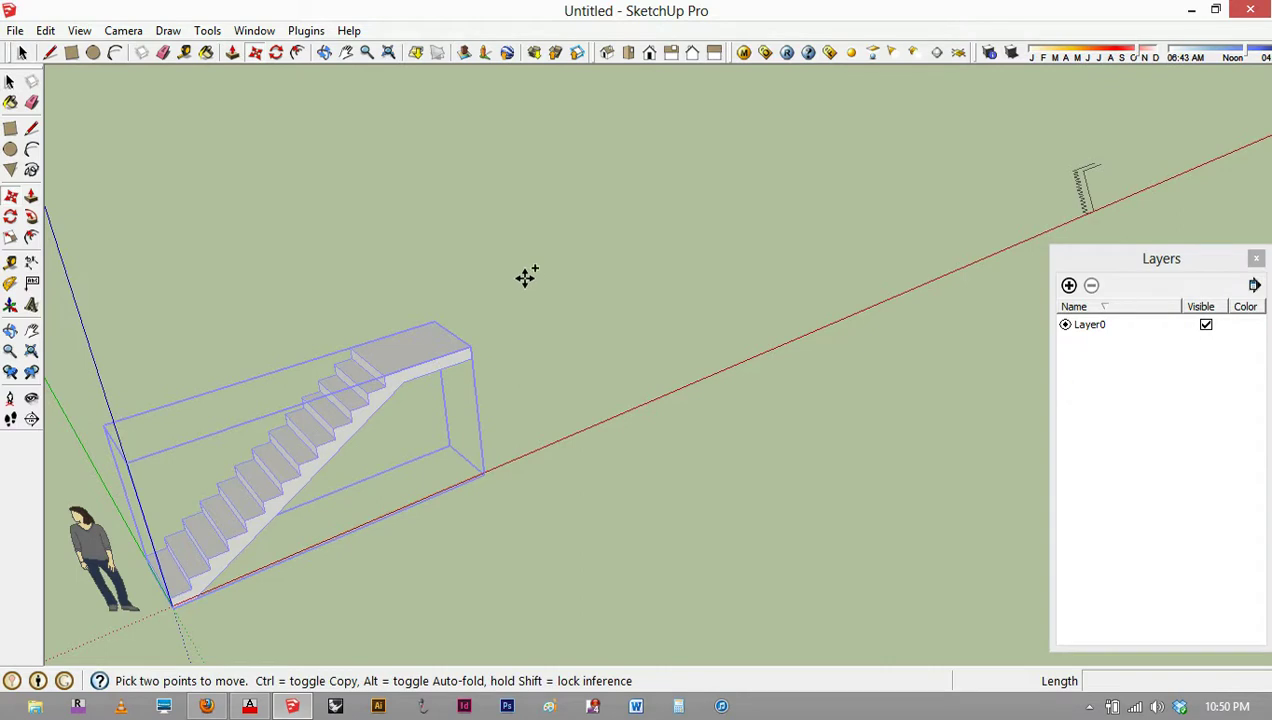
middle_drag(229, 463, 176, 545)
middle_drag(142, 621, 860, 563)
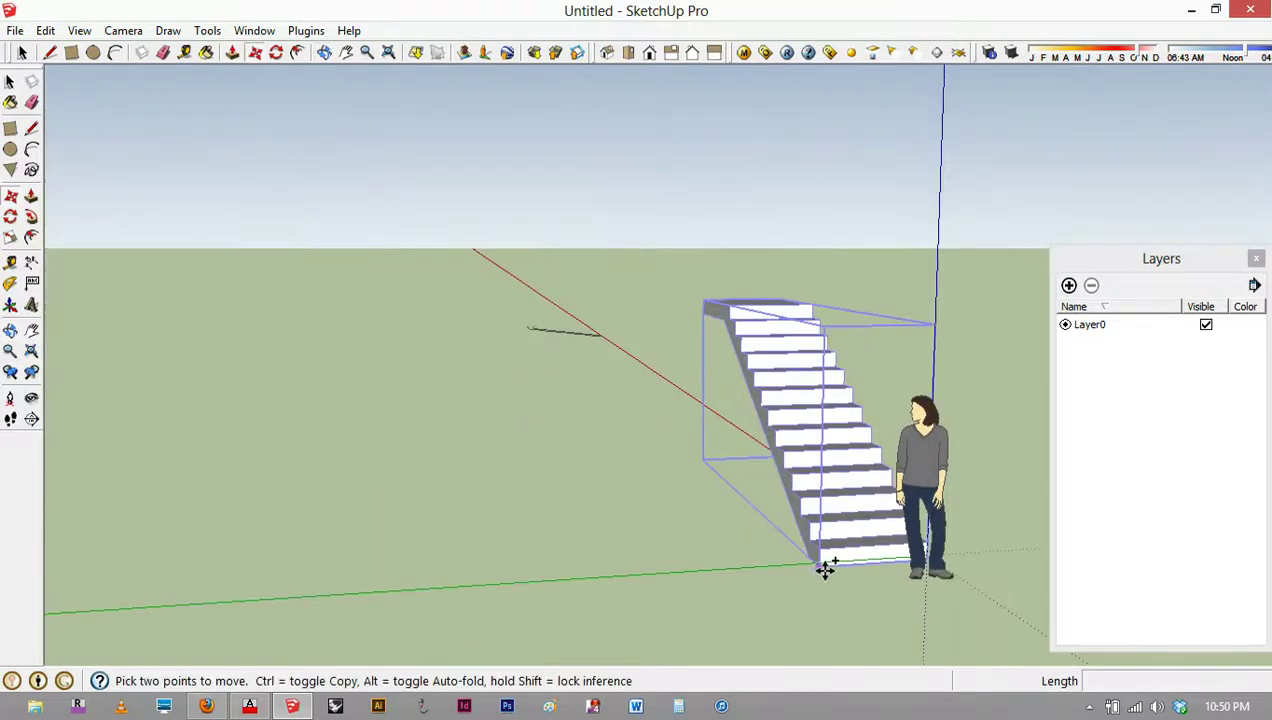
click(828, 570)
key(ctrl)
middle_drag(761, 286, 375, 525)
click(426, 381)
middle_drag(426, 381, 322, 473)
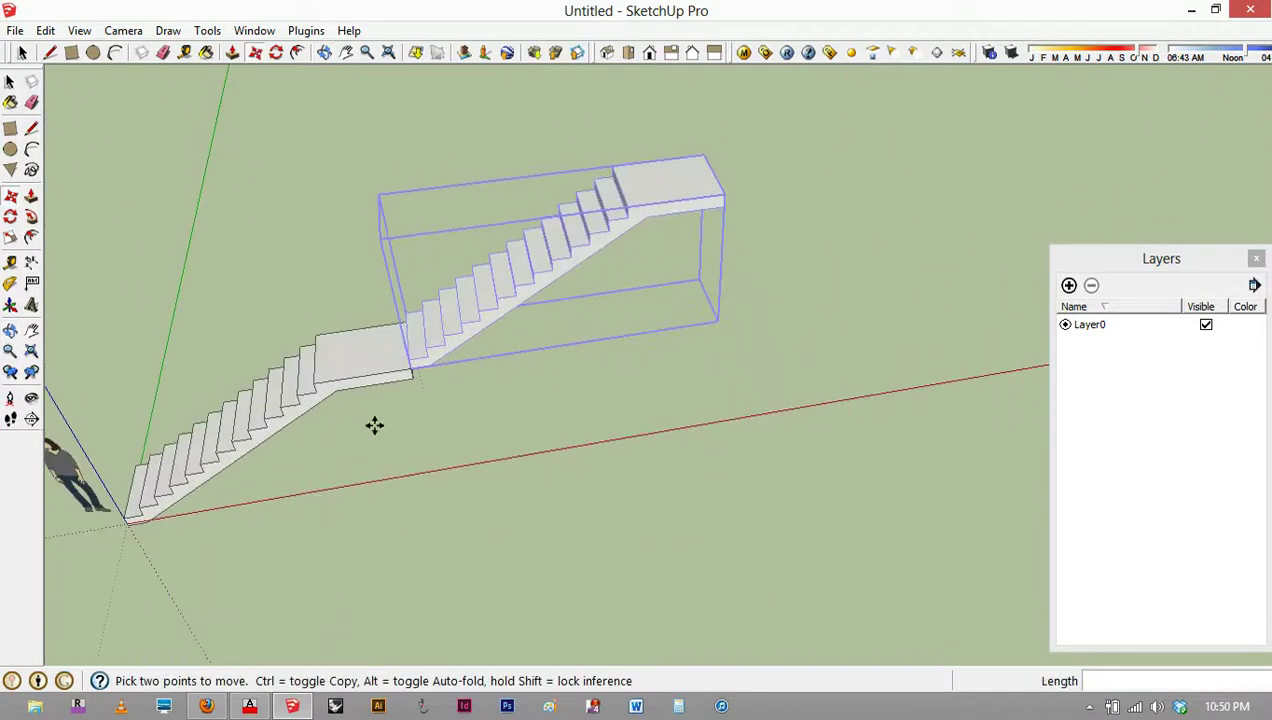
Step: Try flipping the second flight along the component's red axis, then undo the flip
right_click(657, 200)
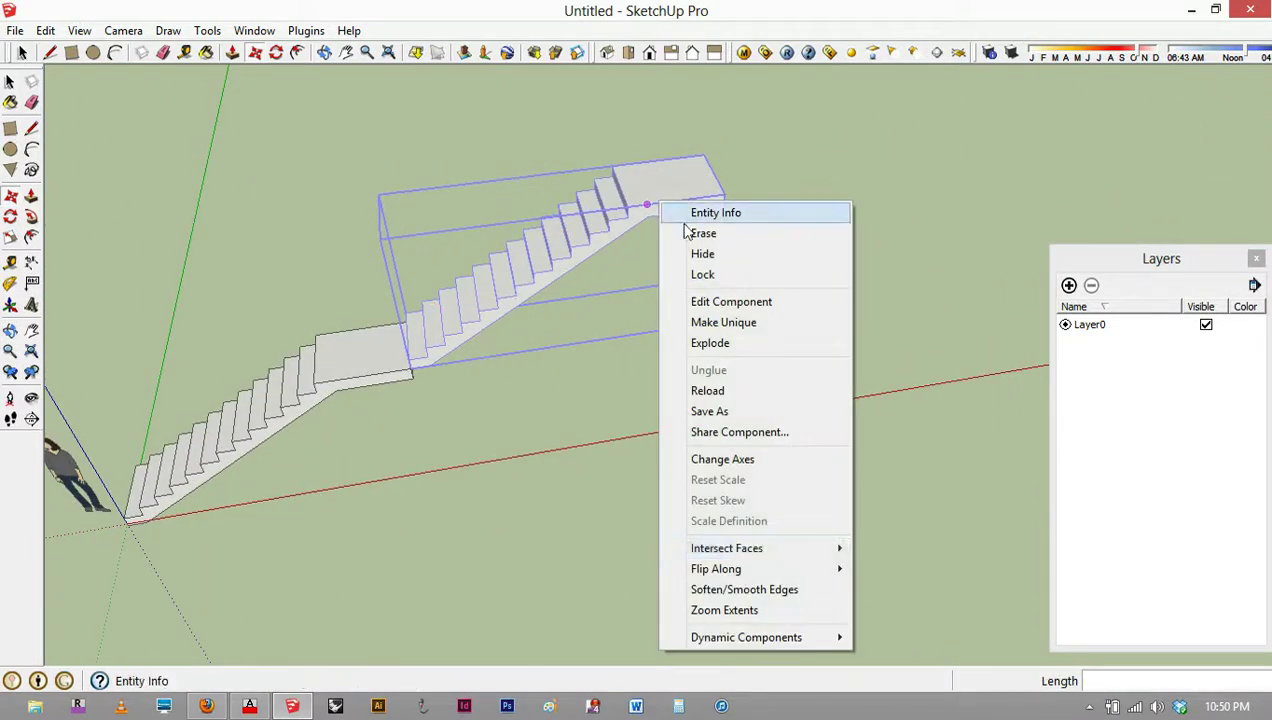
mouse_move(757, 568)
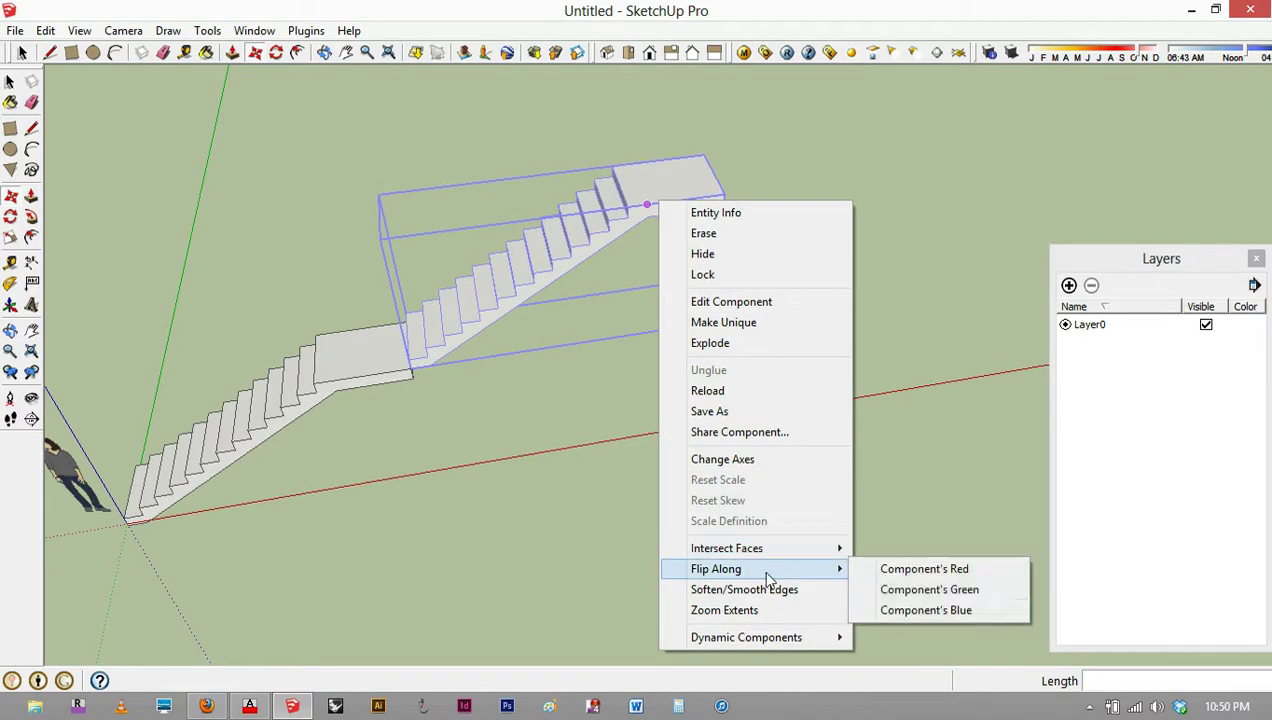
click(924, 569)
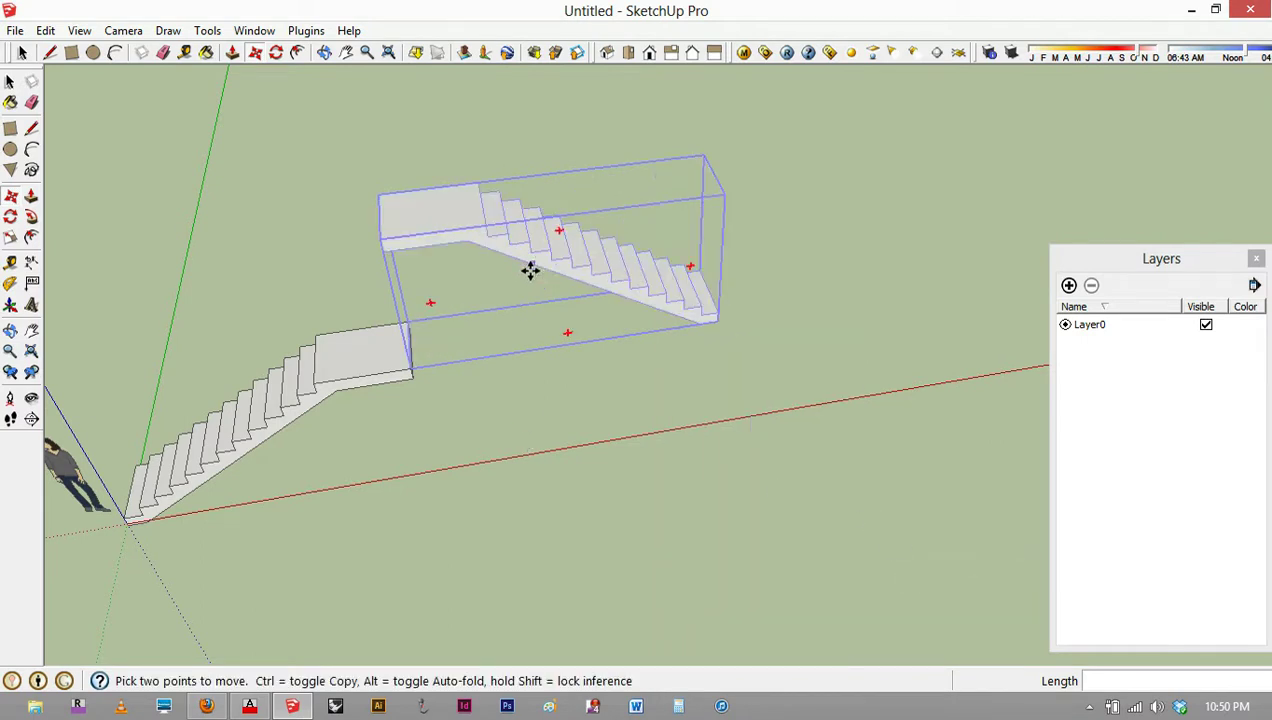
key(ctrl+z)
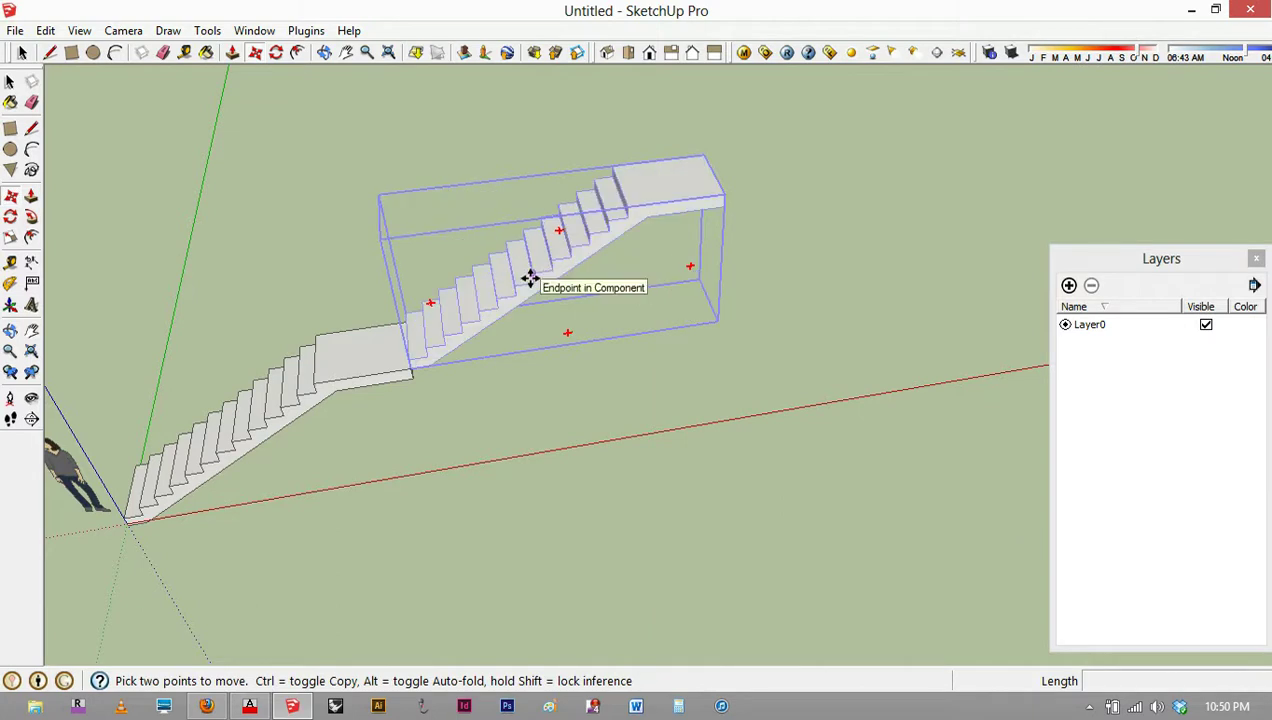
Step: Copy the second flight about 5' 5" away from itself and flip the copy along the component's red axis
key(ctrl)
click(530, 278)
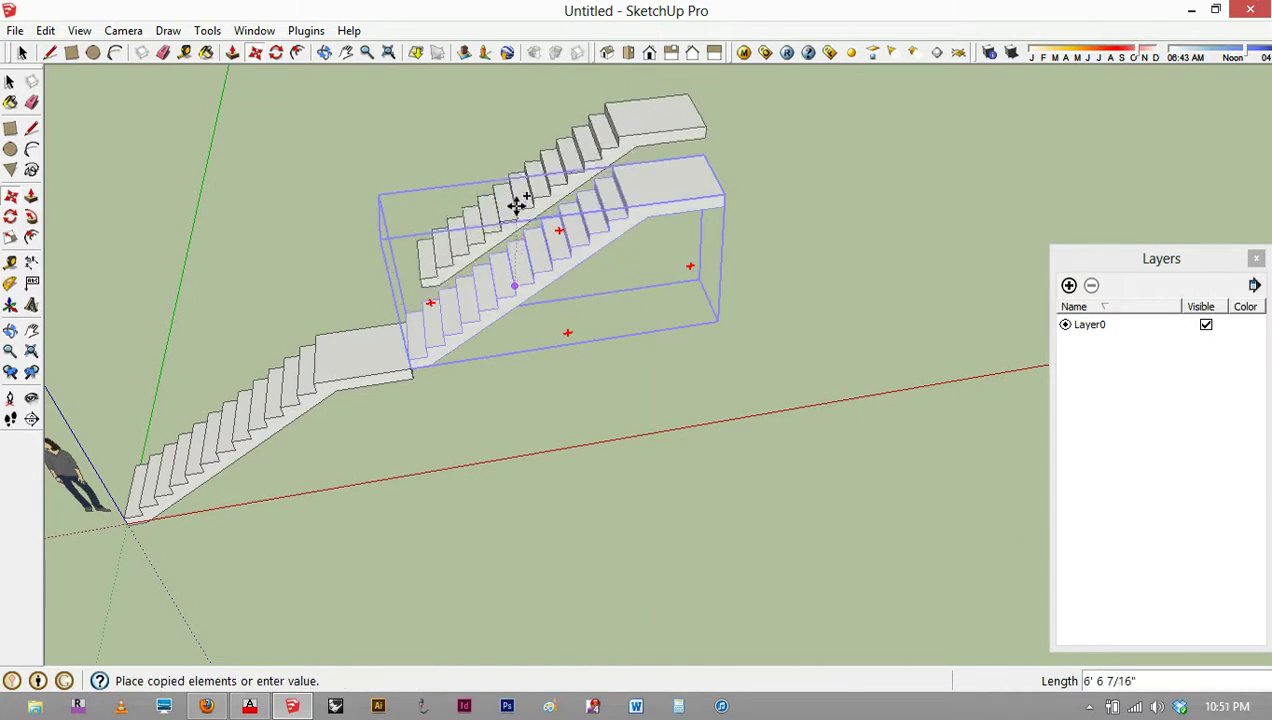
click(507, 193)
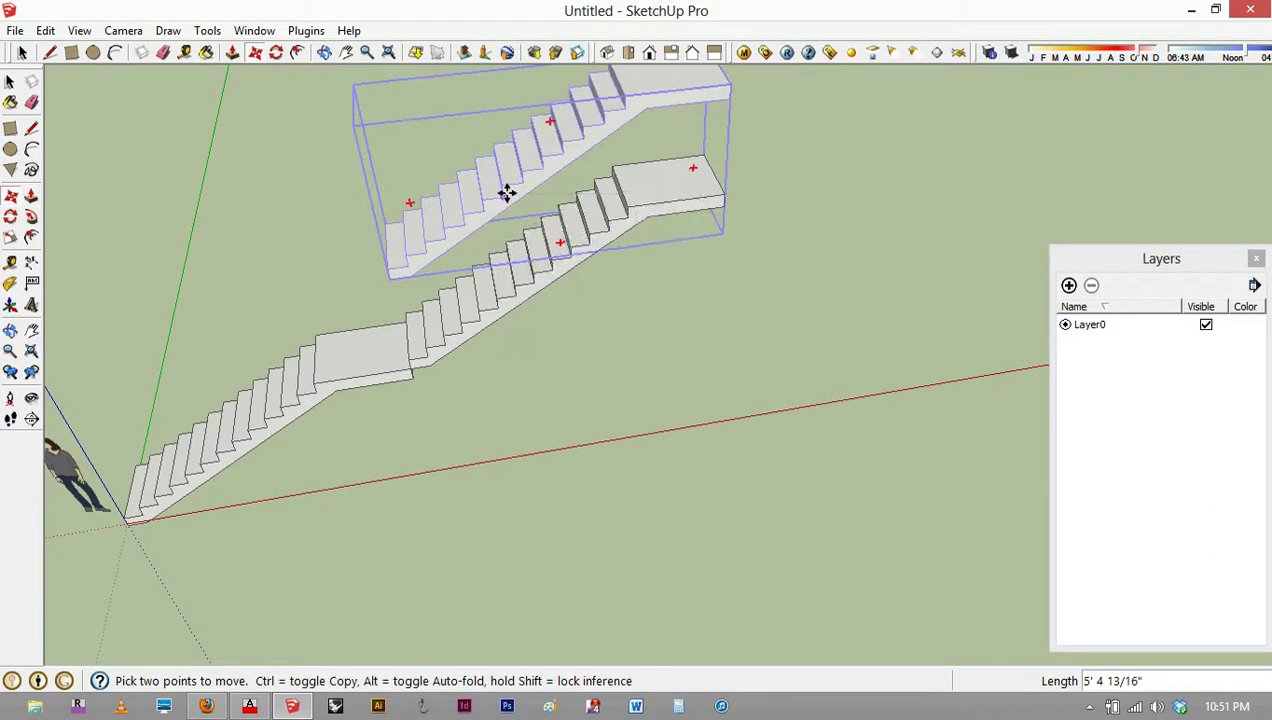
right_click(505, 194)
mouse_move(613, 568)
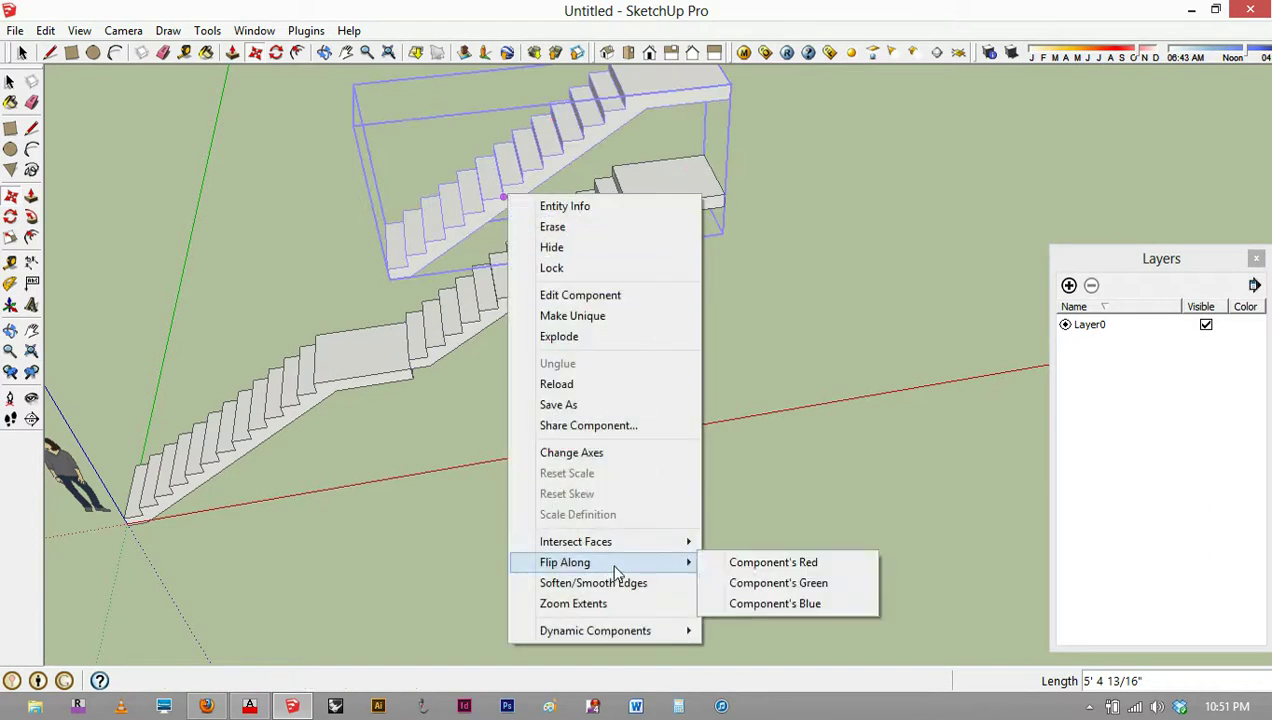
click(760, 562)
middle_drag(686, 201, 720, 244)
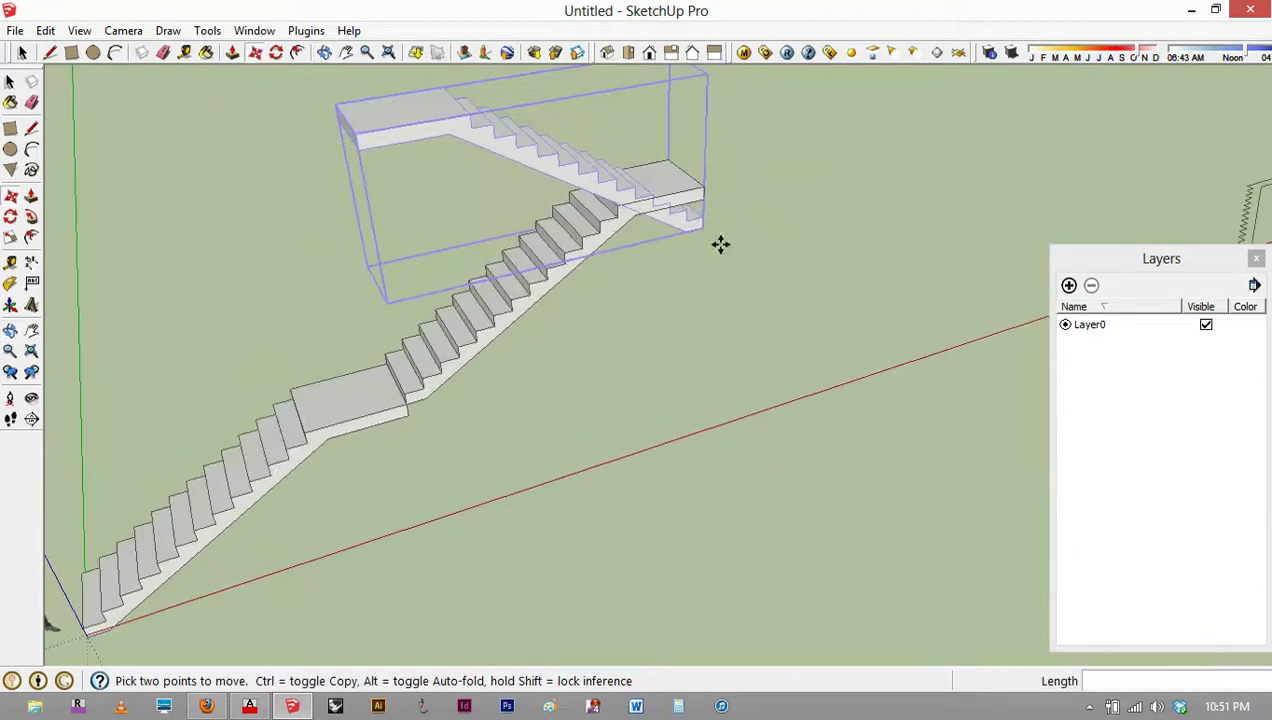
Step: Move the flipped flight by its bottom corner onto the back corner of the first landing
click(704, 228)
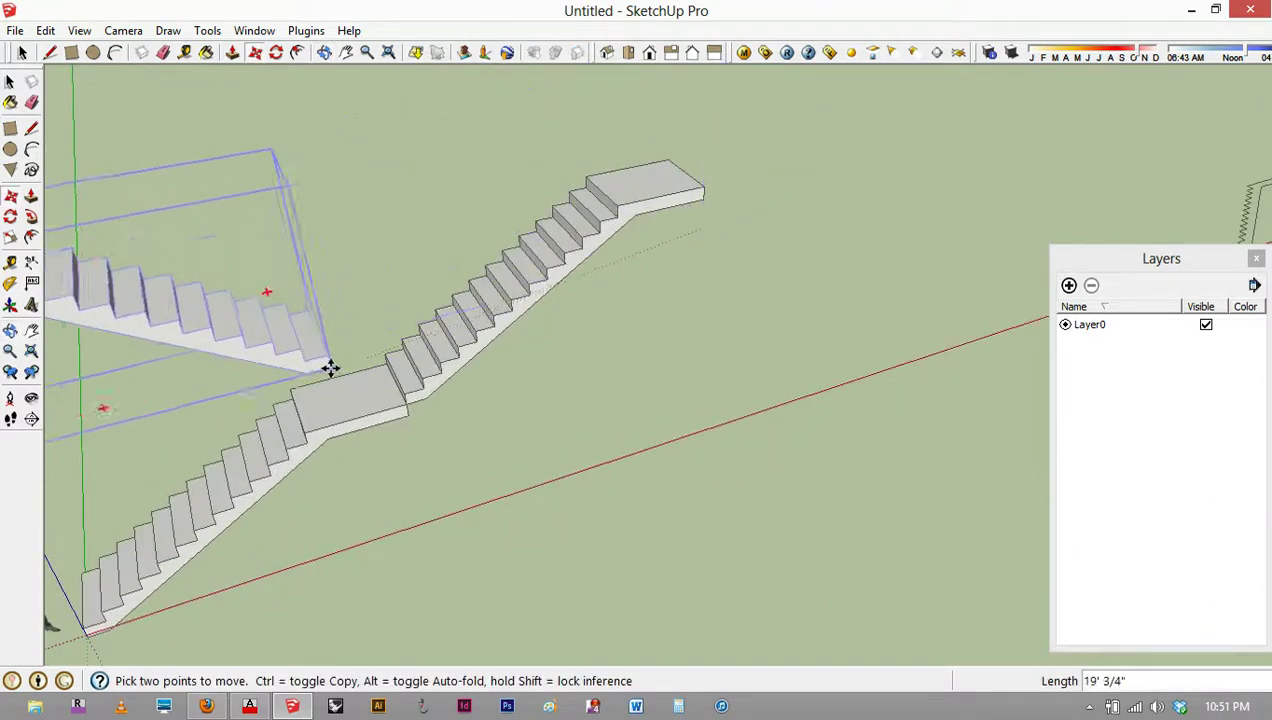
middle_drag(285, 392, 1148, 318)
scroll(656, 290, down, 8)
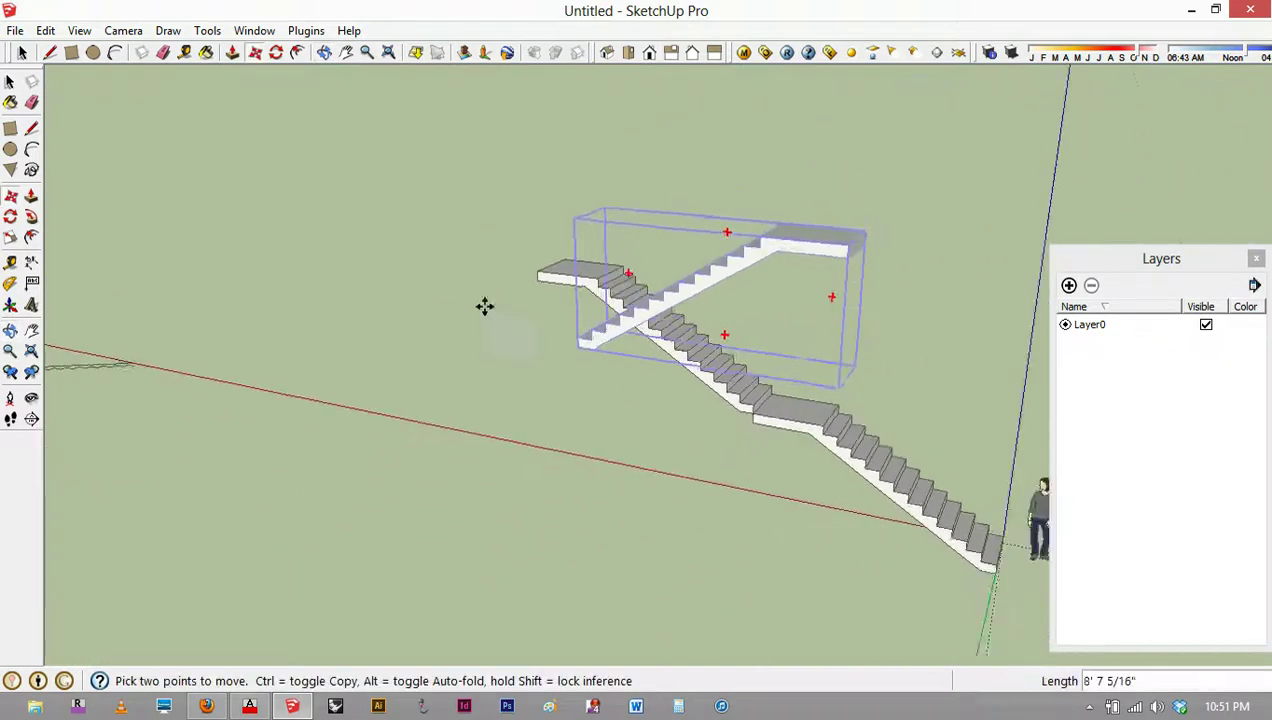
middle_drag(727, 405, 941, 534)
middle_drag(673, 502, 949, 376)
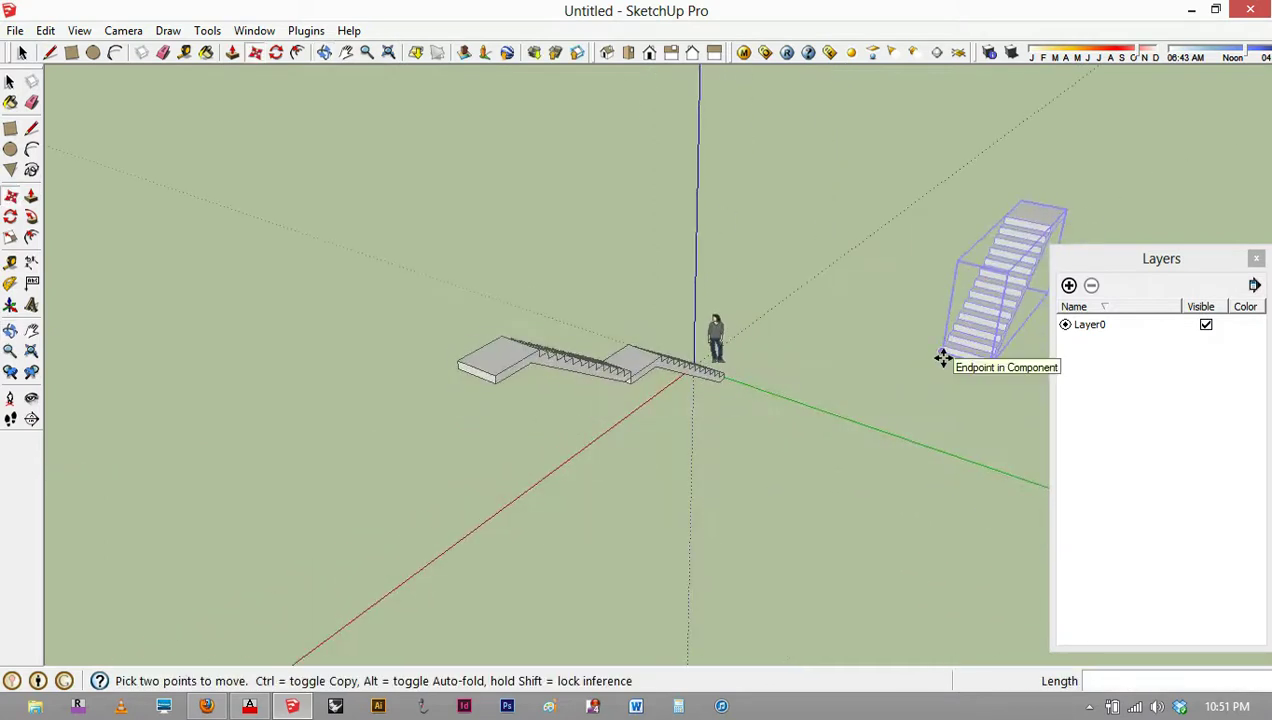
scroll(943, 358, up, 5)
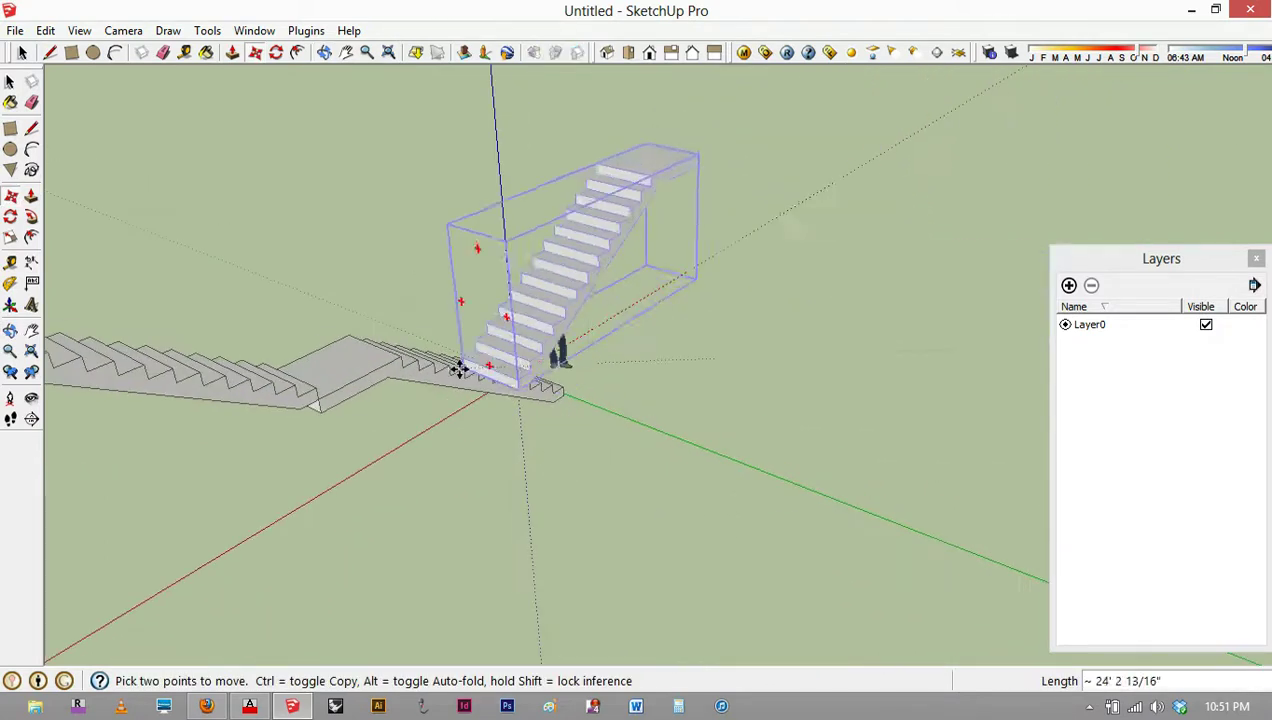
middle_drag(400, 361, 383, 216)
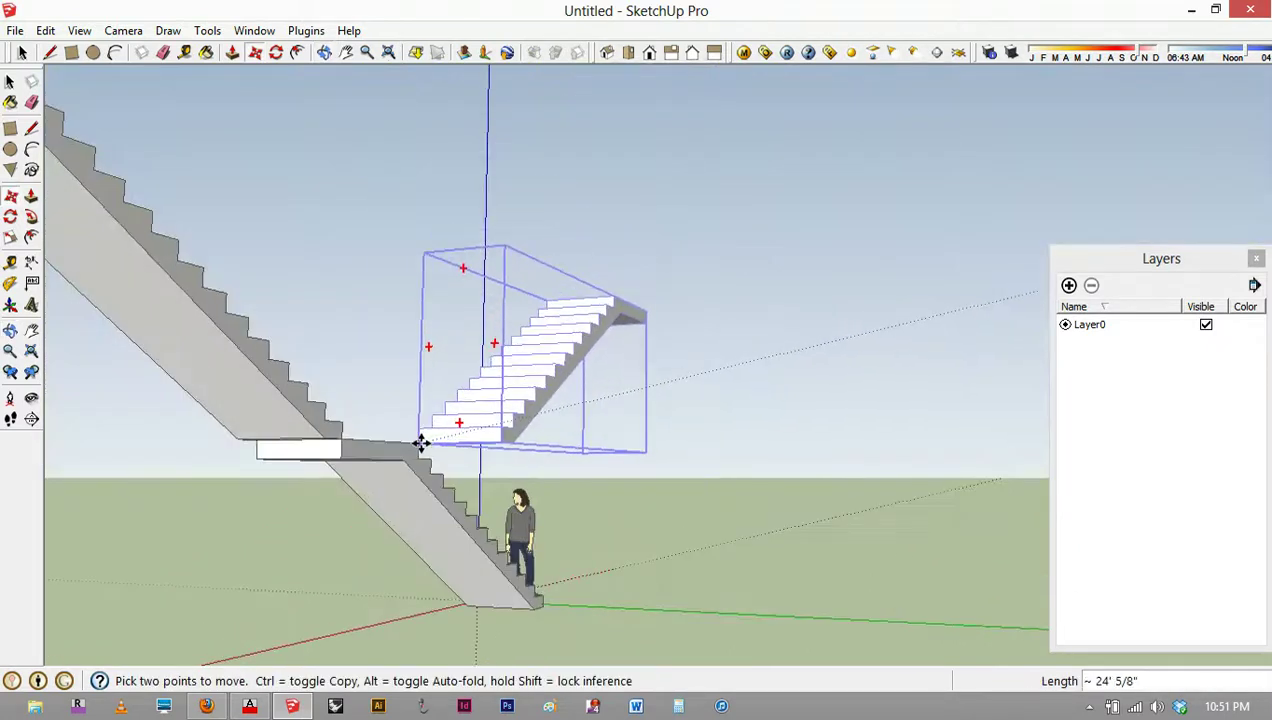
middle_drag(329, 352, 877, 482)
scroll(690, 561, down, 2)
scroll(716, 585, down, 2)
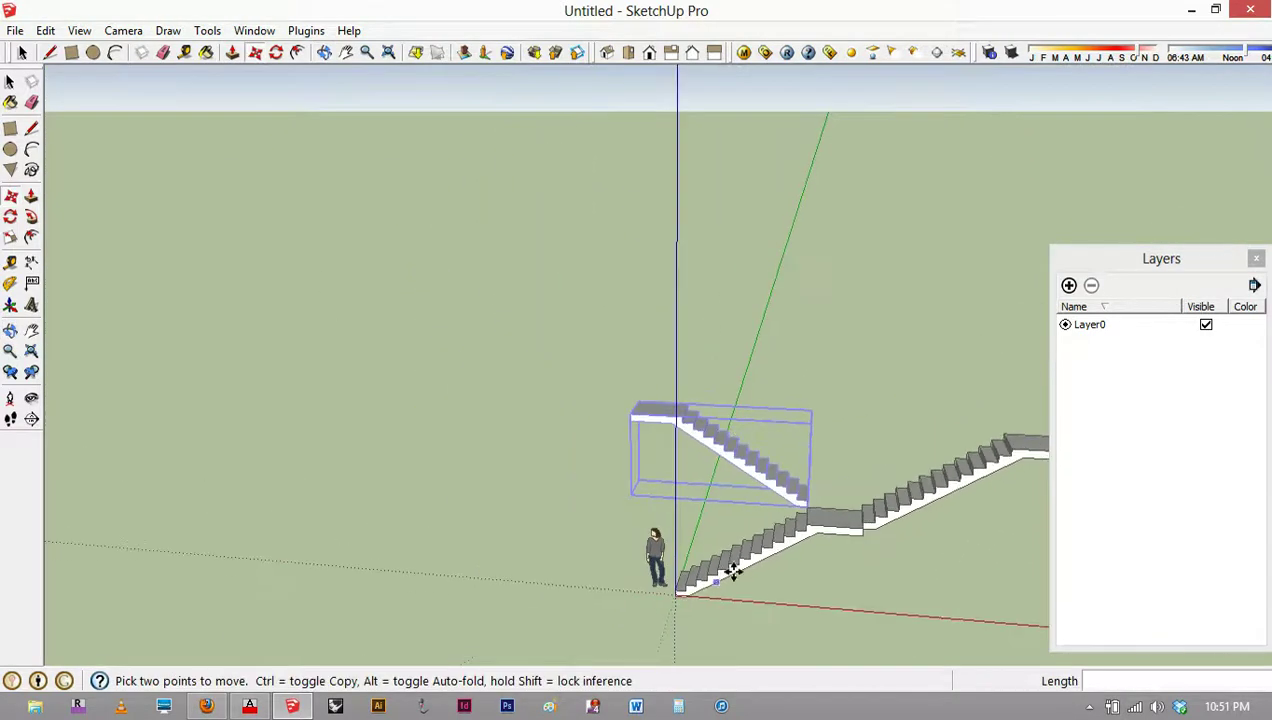
Step: Delete the flipped flight, leaving only the two straight flights
middle_drag(574, 457, 914, 584)
middle_drag(687, 434, 696, 610)
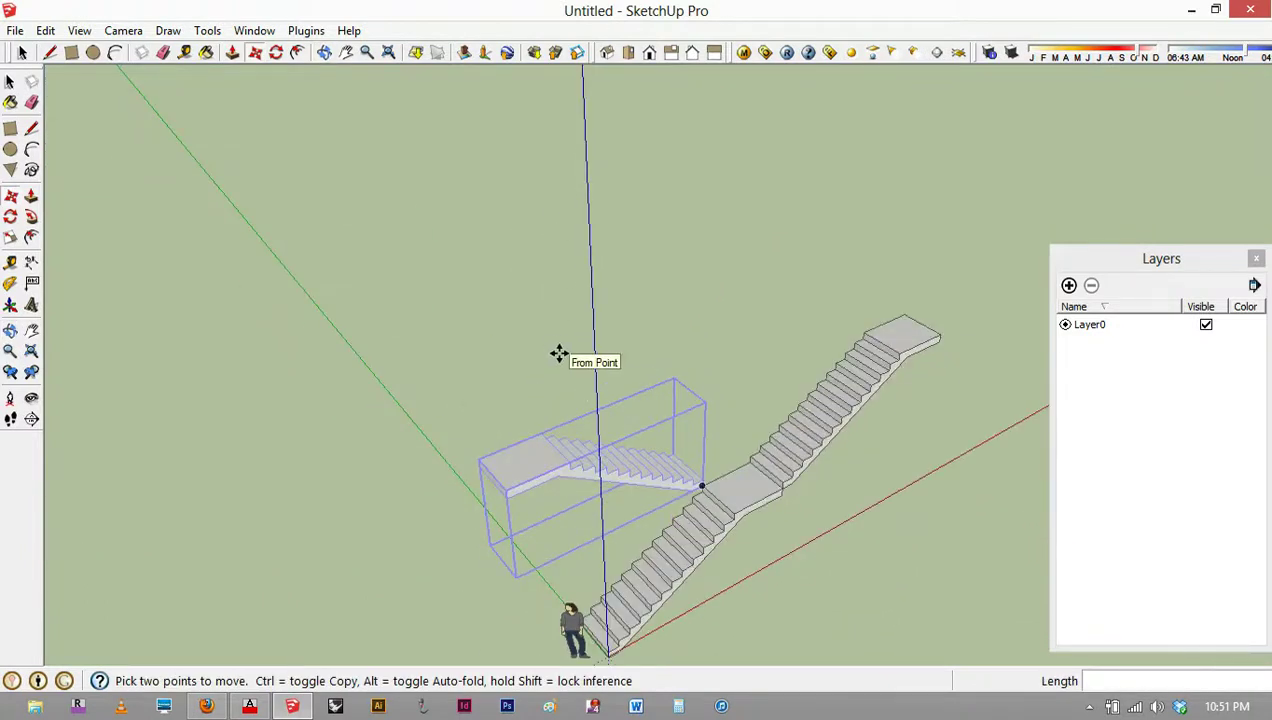
key(Delete)
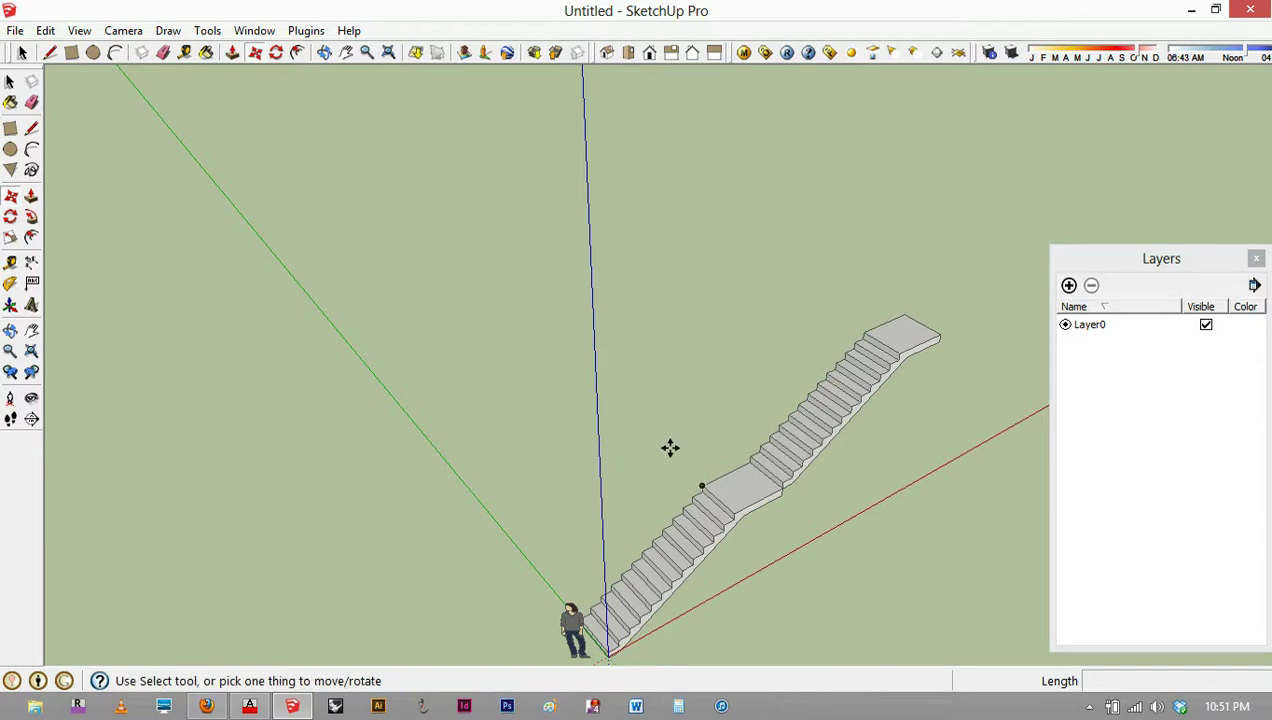
Step: Add a new layer named Scaled Figure
scroll(551, 444, down, 3)
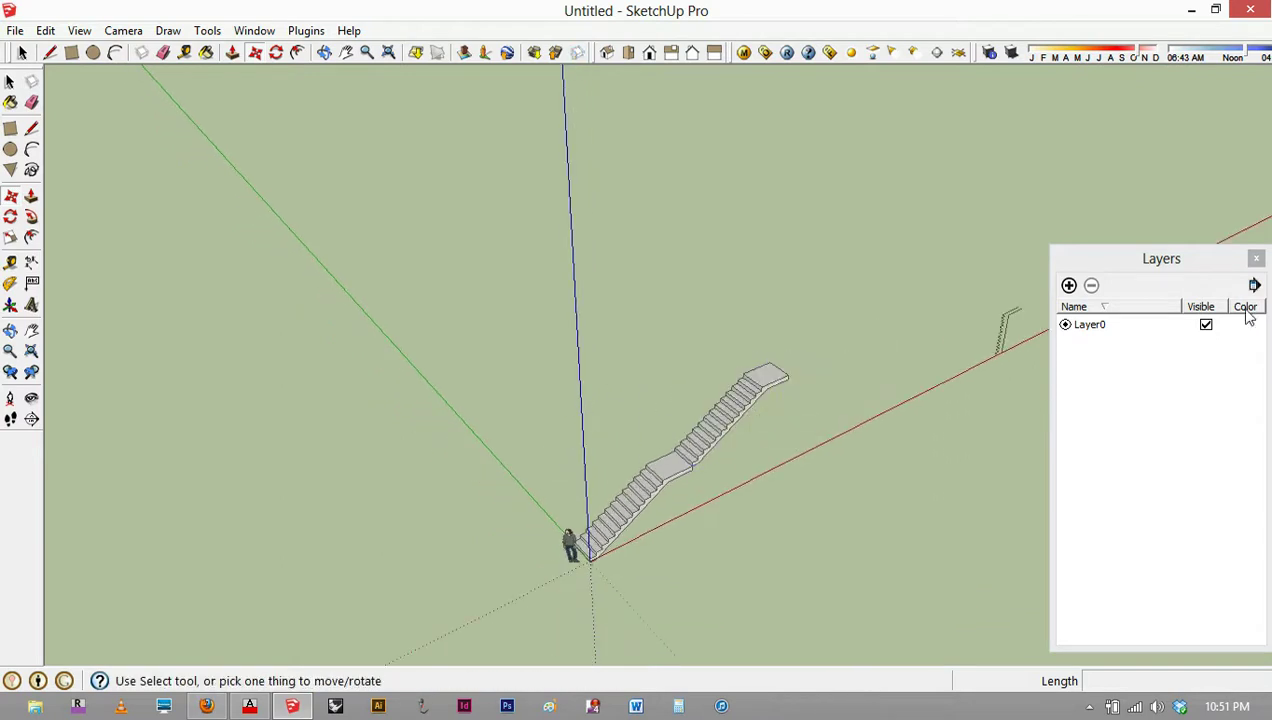
scroll(1092, 336, up, 5)
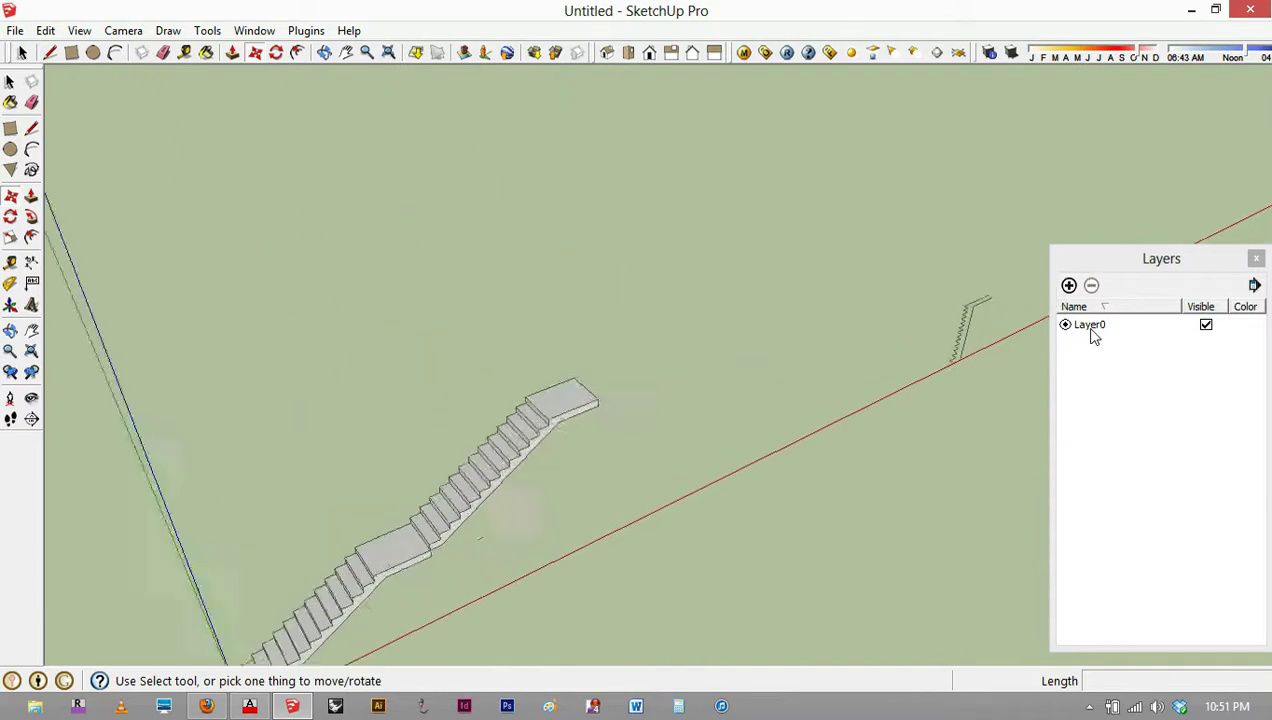
scroll(1092, 336, down, 6)
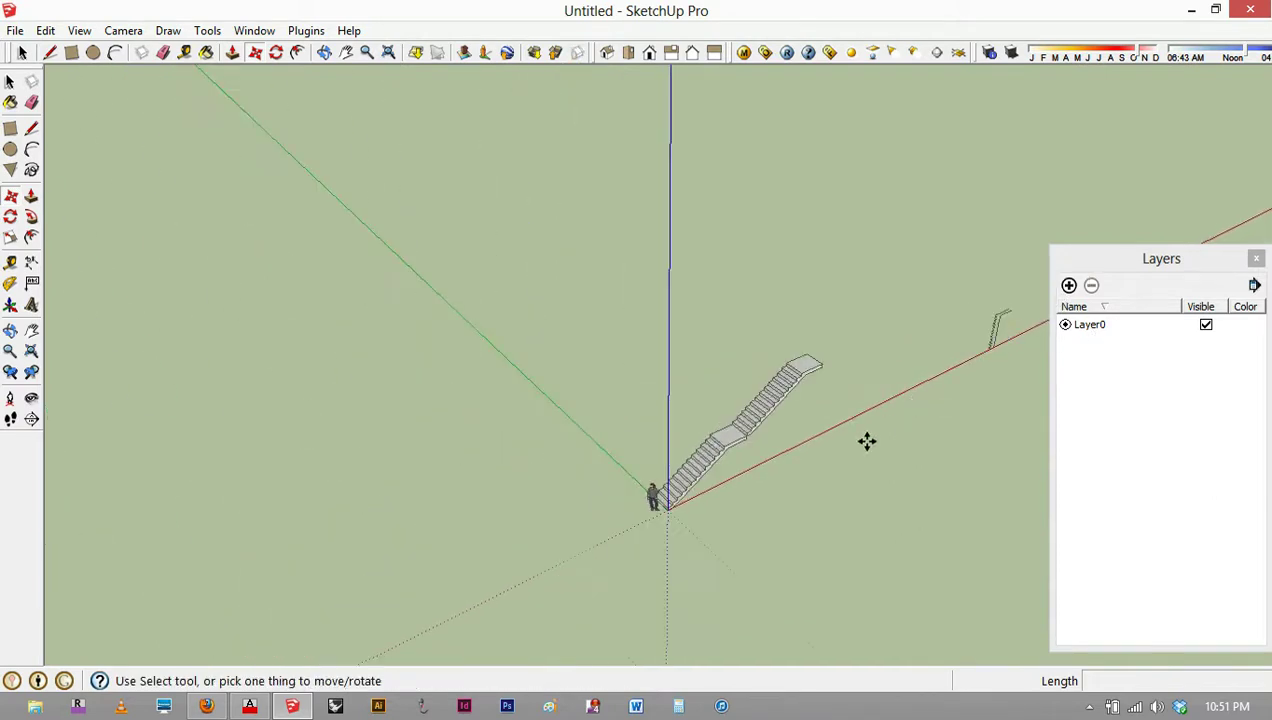
scroll(772, 460, up, 4)
middle_drag(559, 534, 482, 448)
key(m)
scroll(485, 500, up, 4)
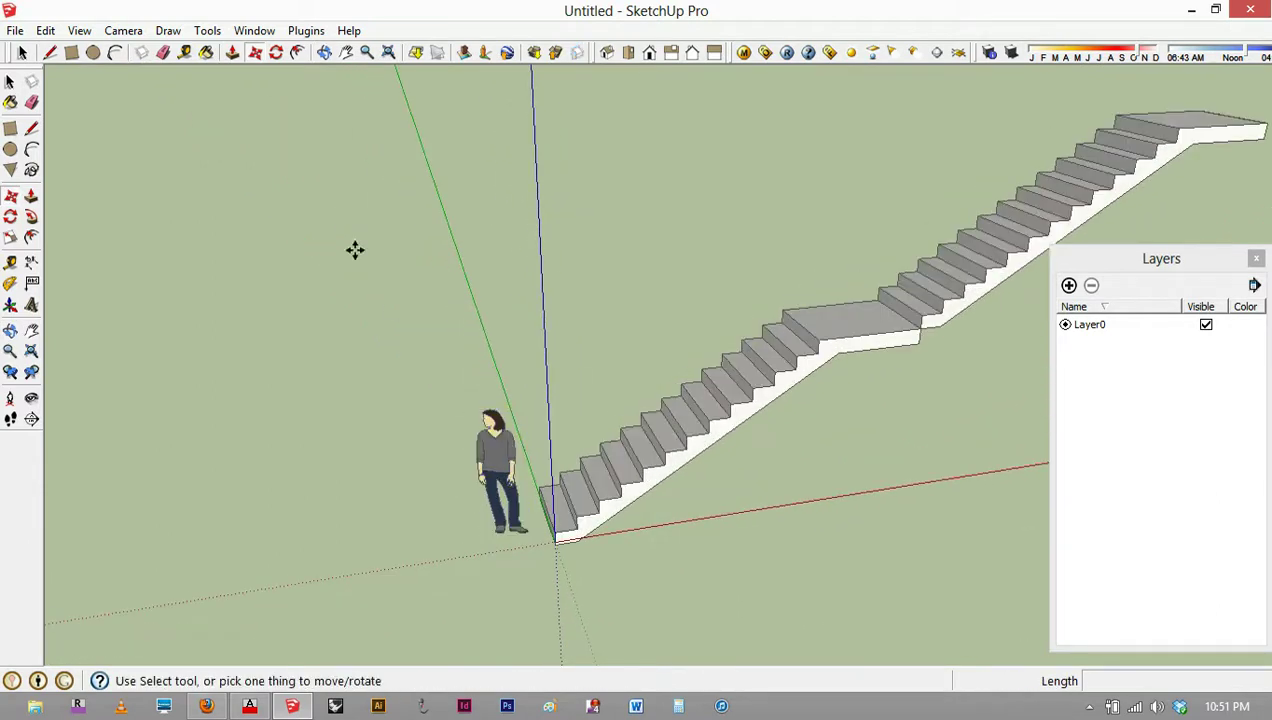
click(1069, 287)
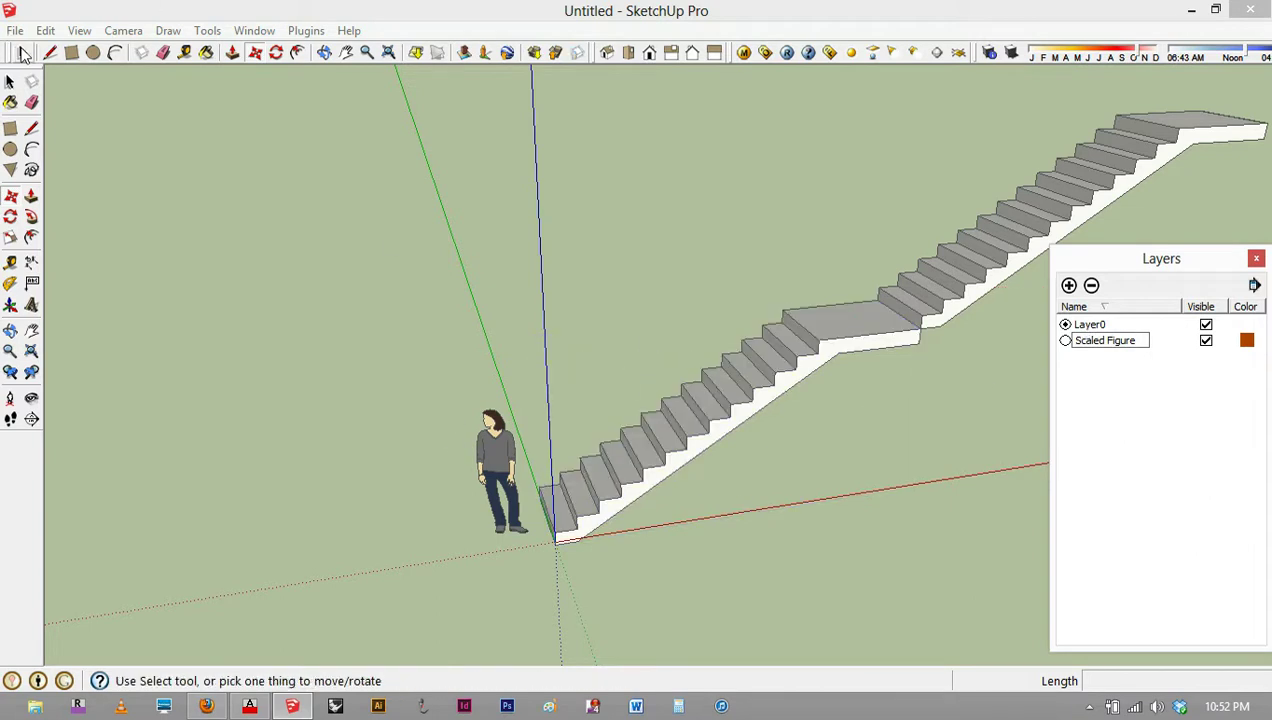
Step: Assign the person figure to the Scaled Figure layer and name its instance Scaled Figure in the entity information
click(22, 53)
click(492, 463)
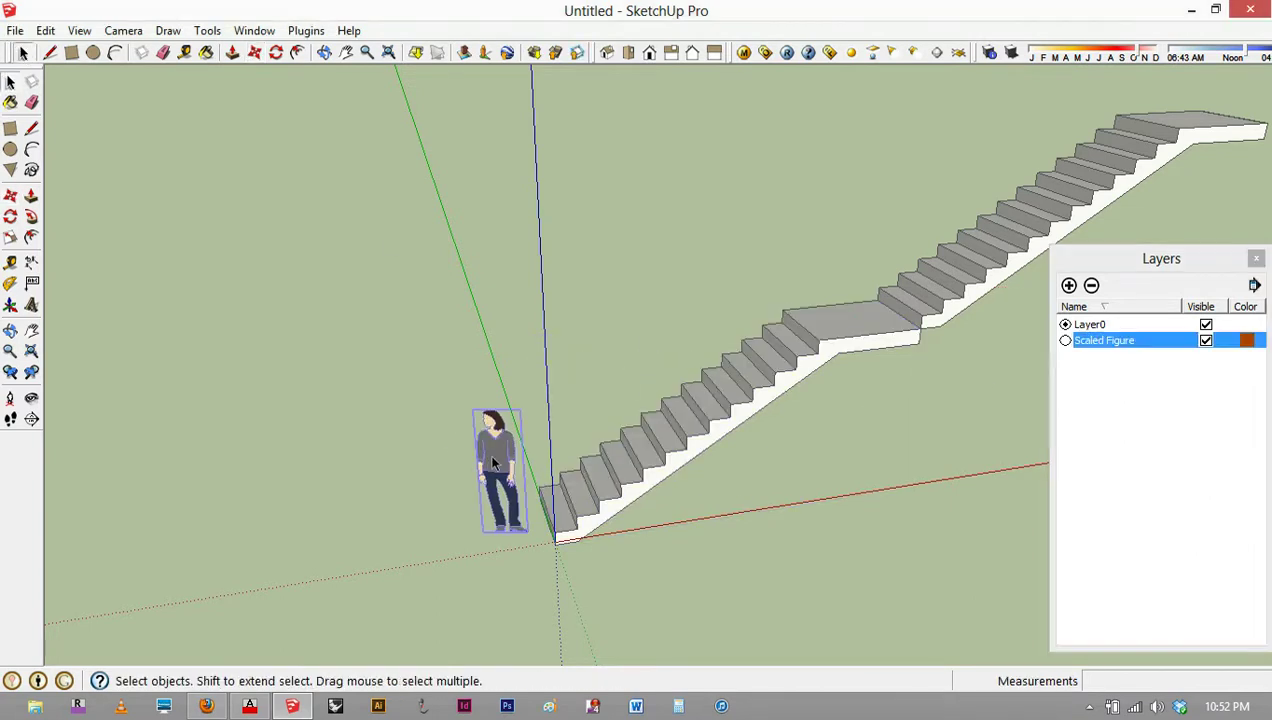
right_click(492, 463)
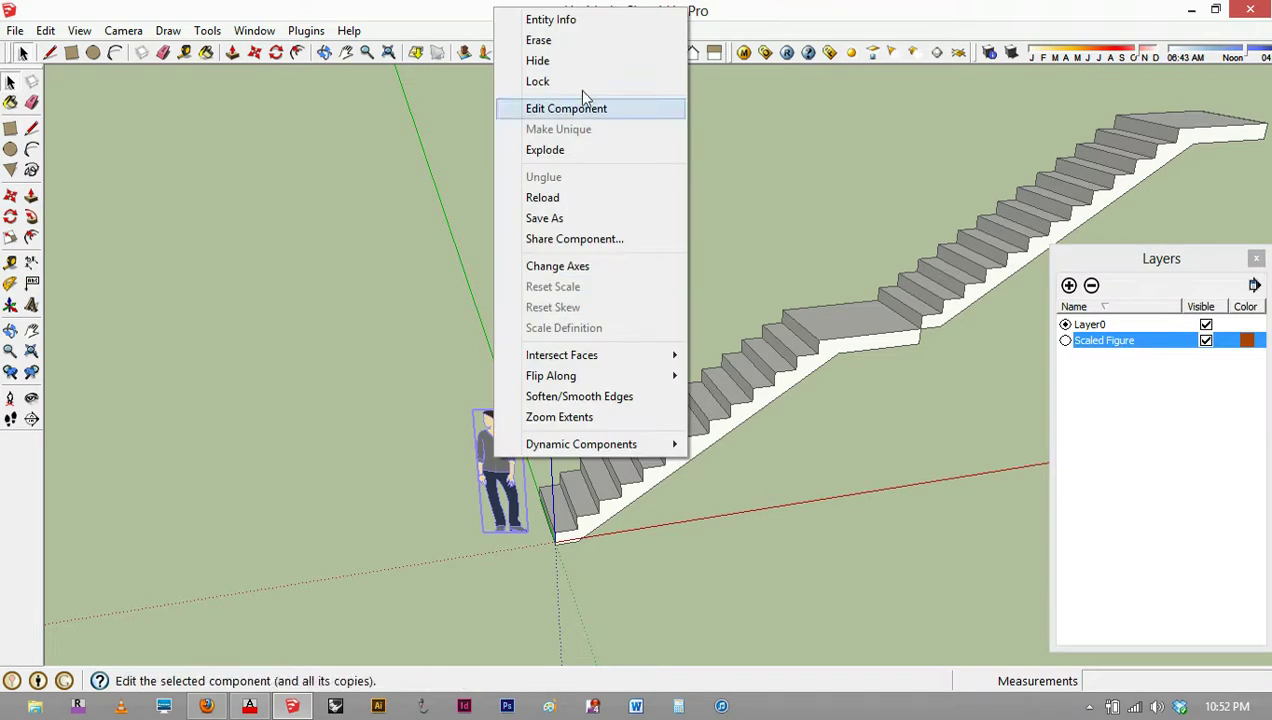
click(571, 19)
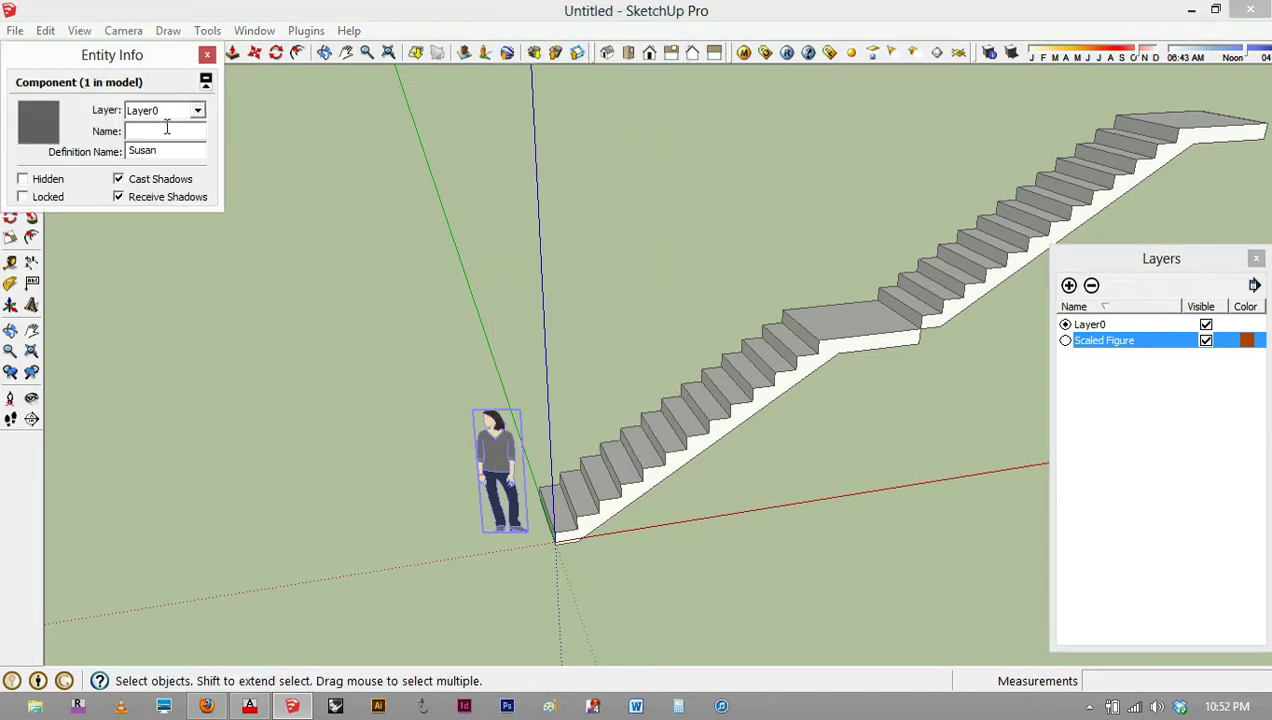
click(198, 111)
click(175, 134)
click(183, 130)
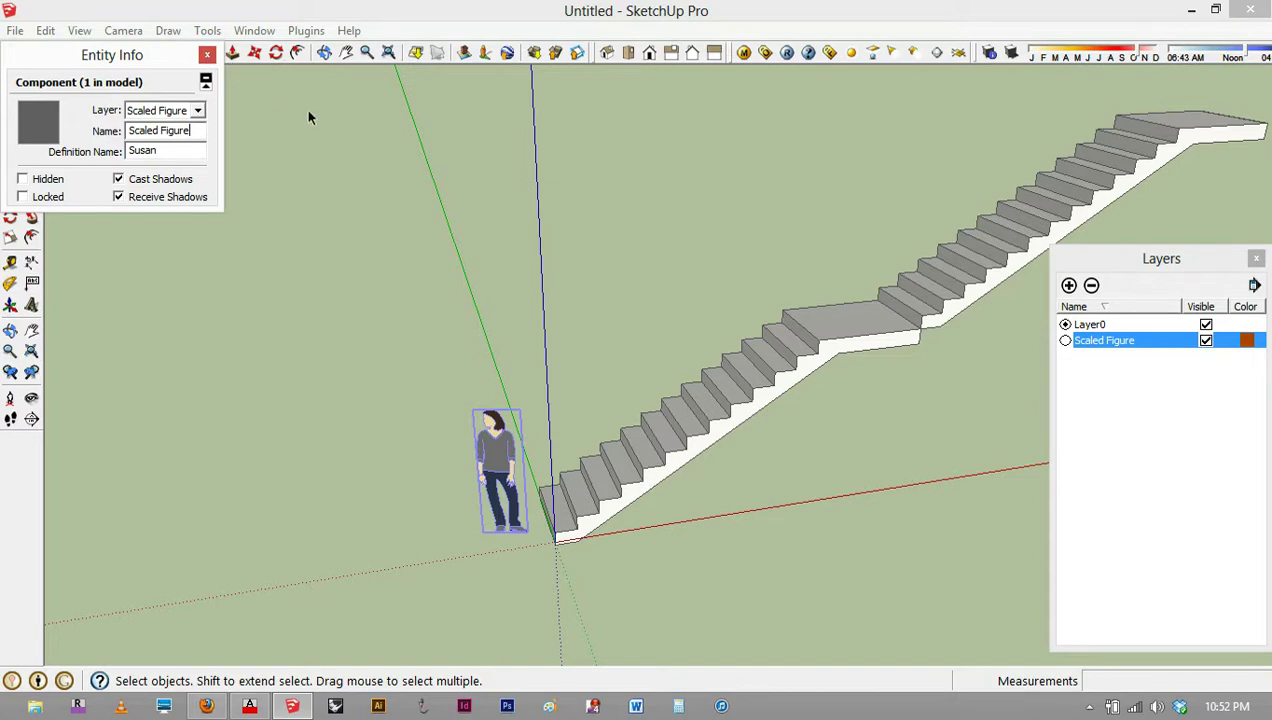
Step: Make the Scaled Figure layer invisible and close the entity information
click(1206, 341)
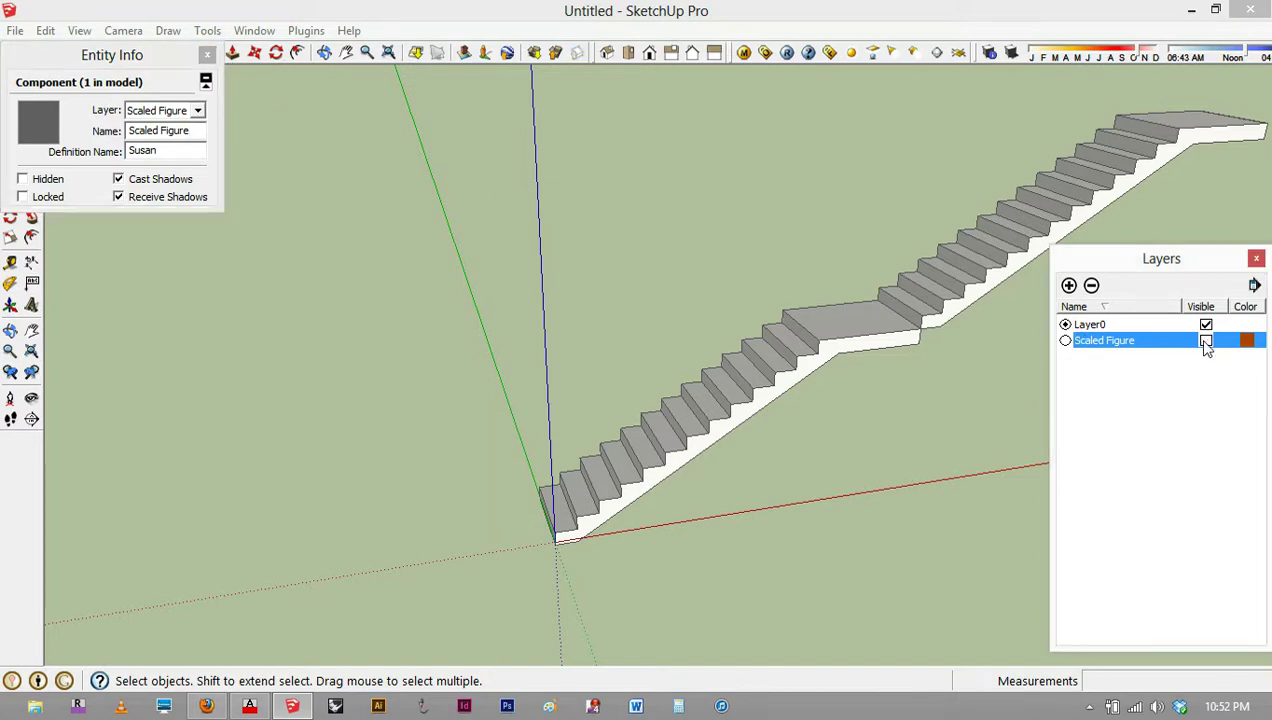
click(206, 56)
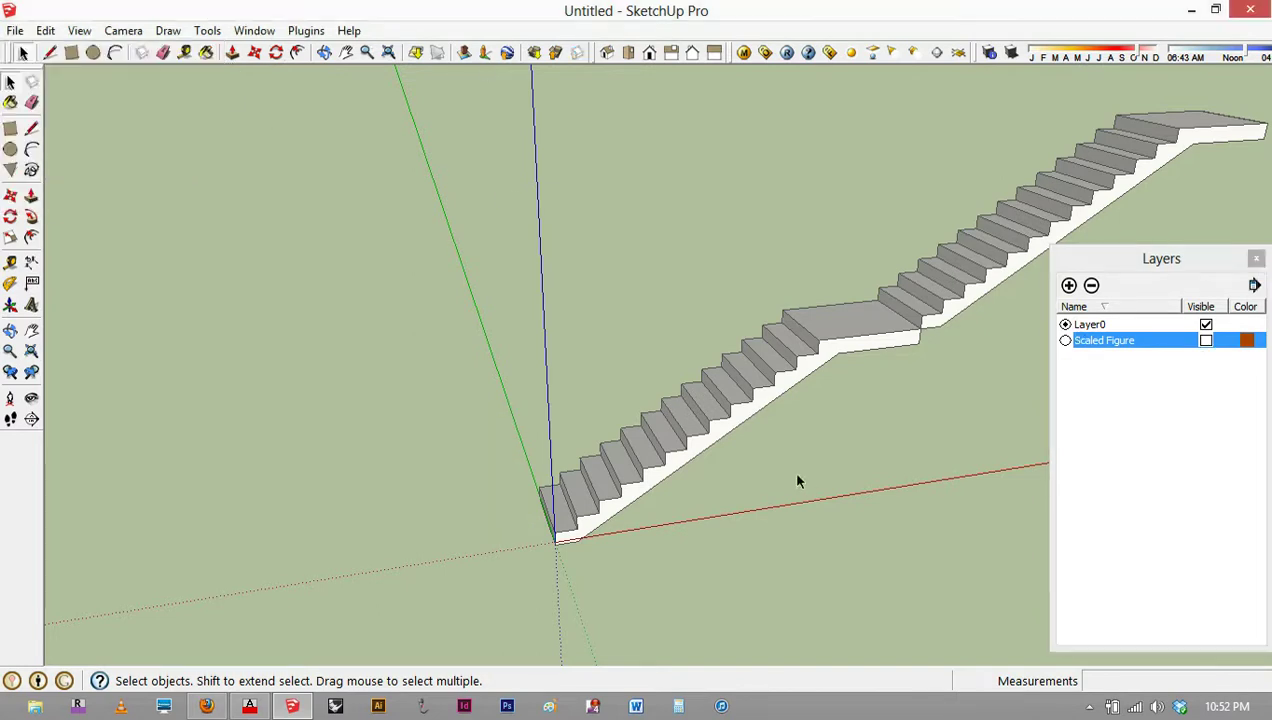
scroll(634, 395, down, 5)
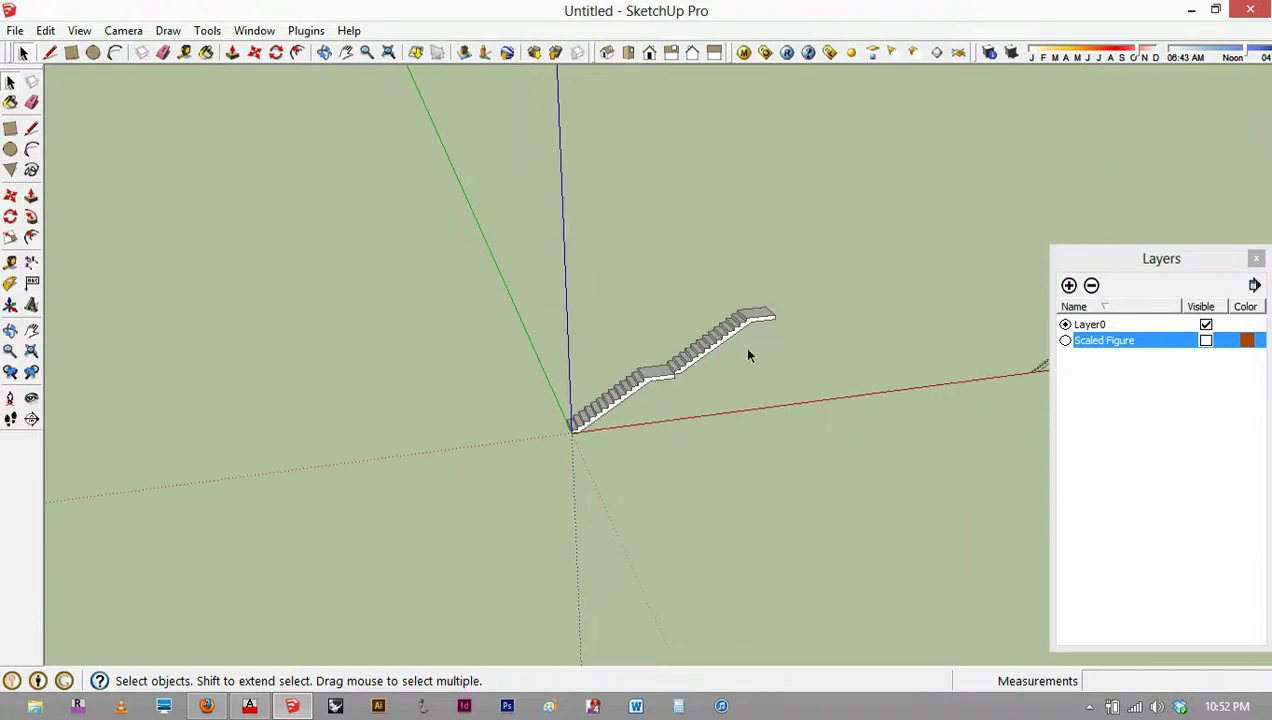